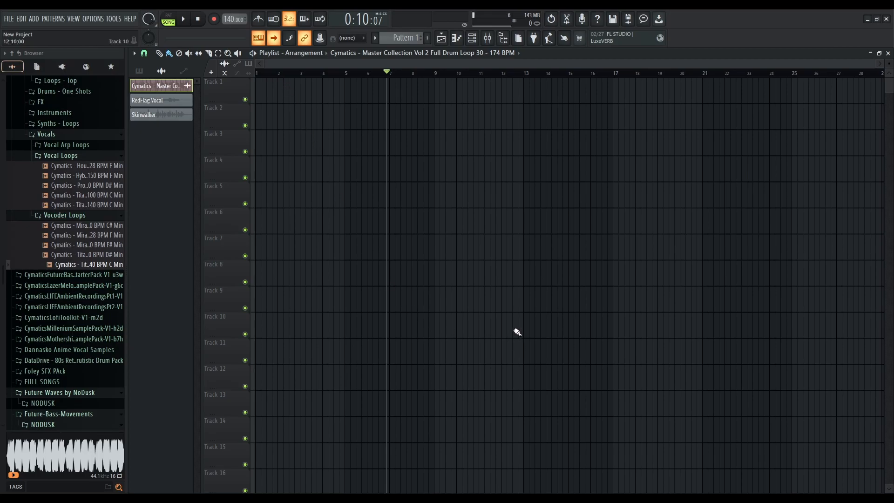
Open the mixer and load Fruity Parametric EQ and Fruity Parametric EQ 2 into Insert 1's effect slots
click(488, 39)
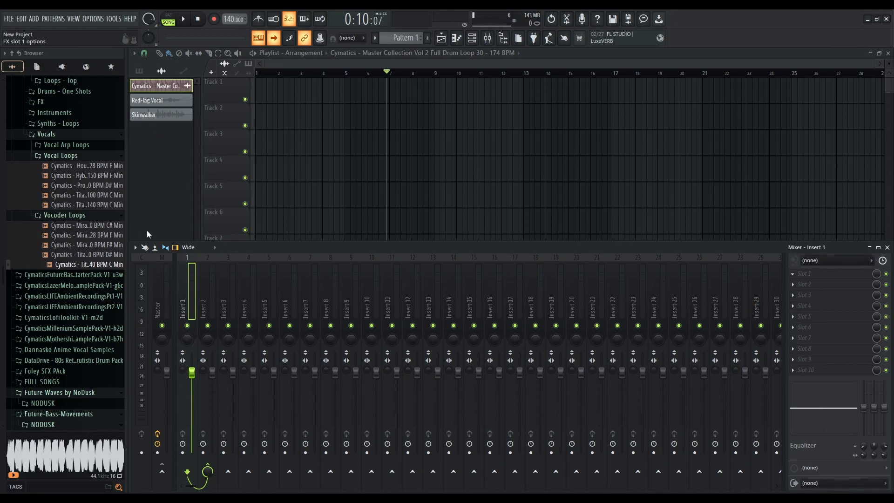
click(166, 376)
click(821, 285)
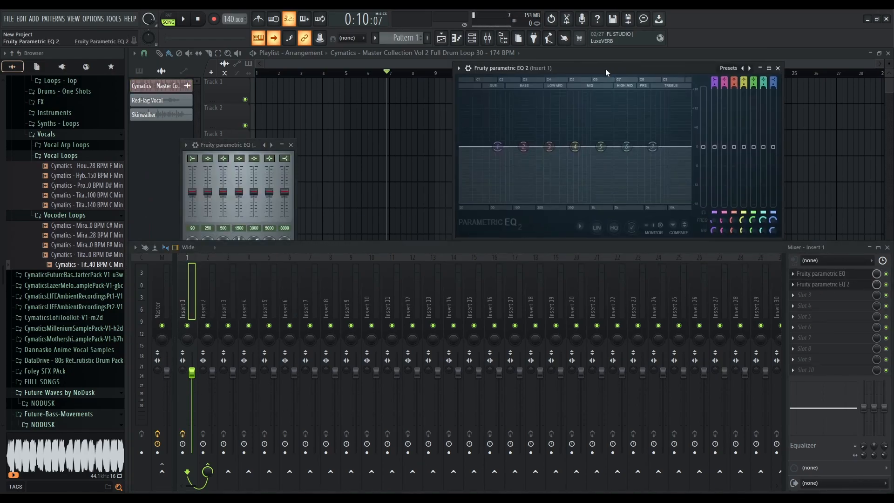
Reposition the Fruity Parametric EQ and Parametric EQ 2 windows side by side above the mixer
drag(244, 145, 346, 81)
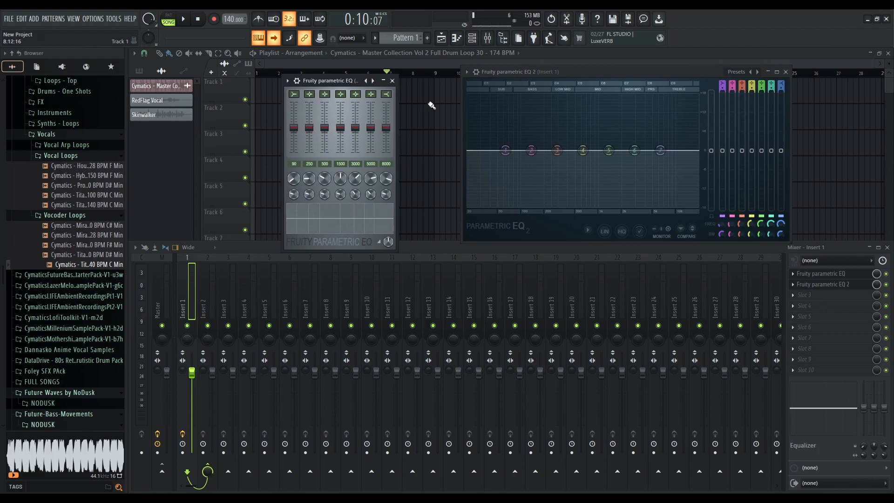
drag(561, 71, 551, 84)
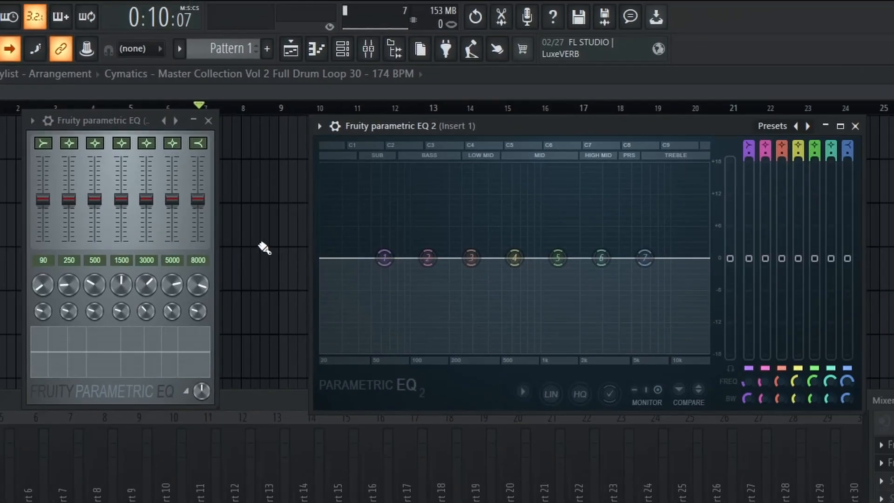
click(165, 392)
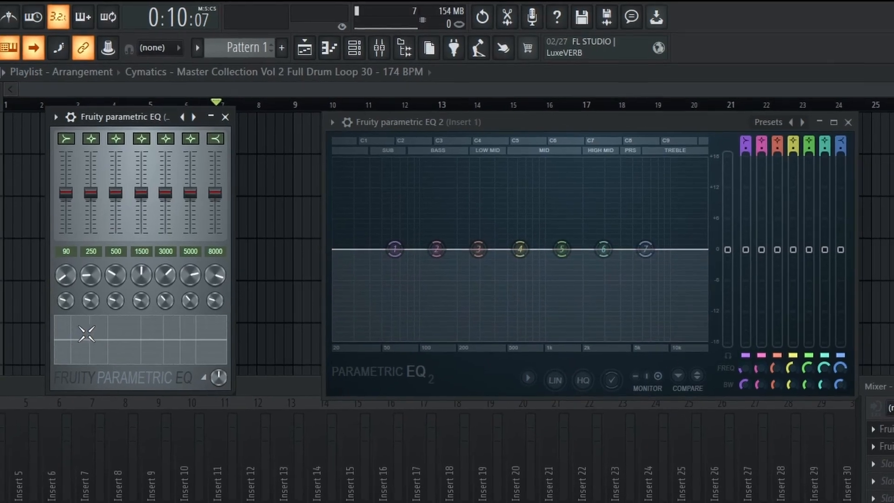
Move the Parametric EQ 2 window and enlarge it to fill most of the workspace
drag(236, 80, 229, 82)
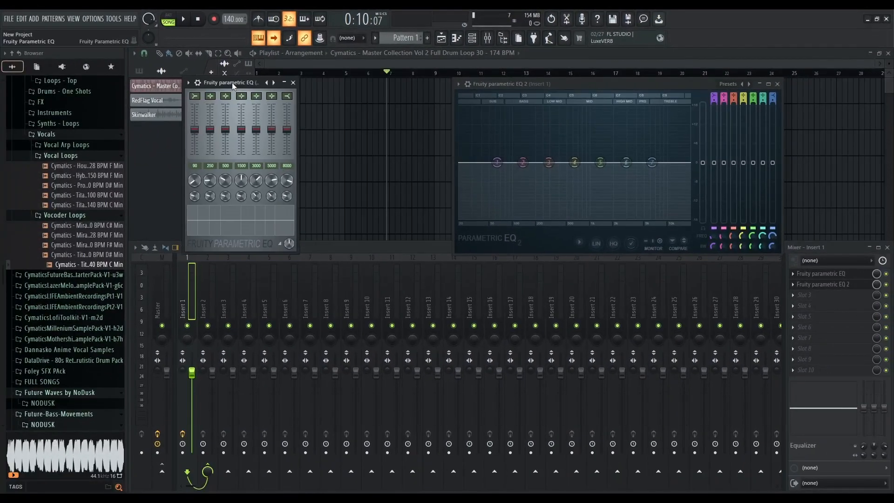
click(475, 88)
drag(526, 80, 380, 78)
drag(636, 251, 859, 392)
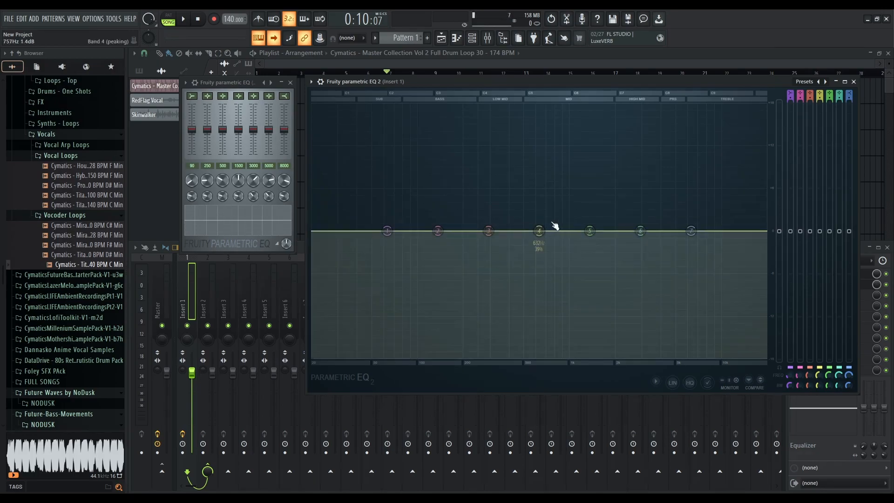
click(835, 81)
Open the 3x Osc channel in the piano roll and sweep across the keyboard to preview tones
key(F6)
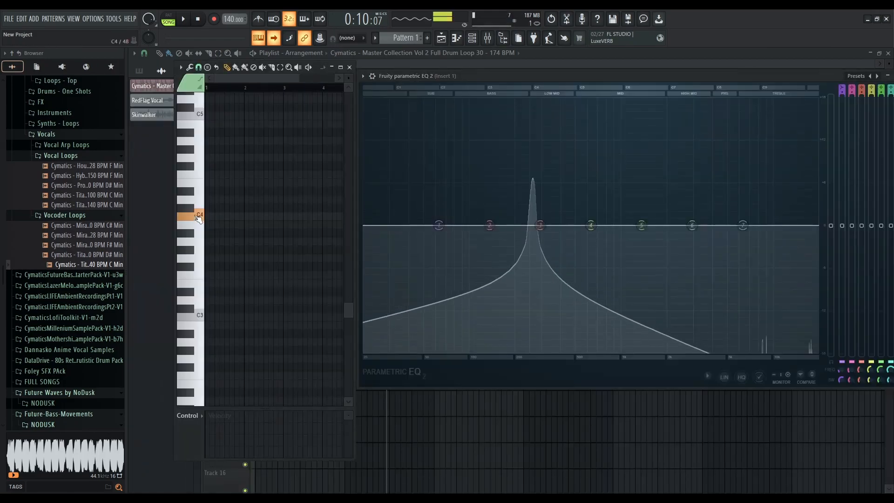
click(199, 212)
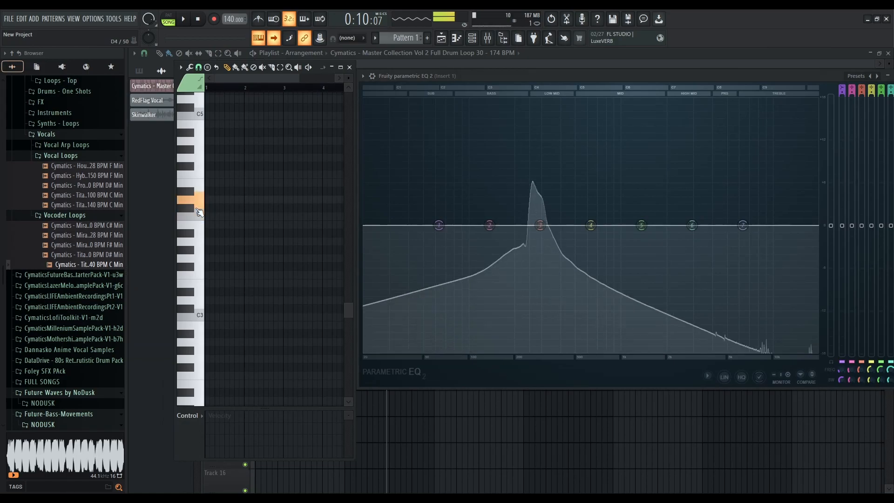
drag(196, 208, 203, 115)
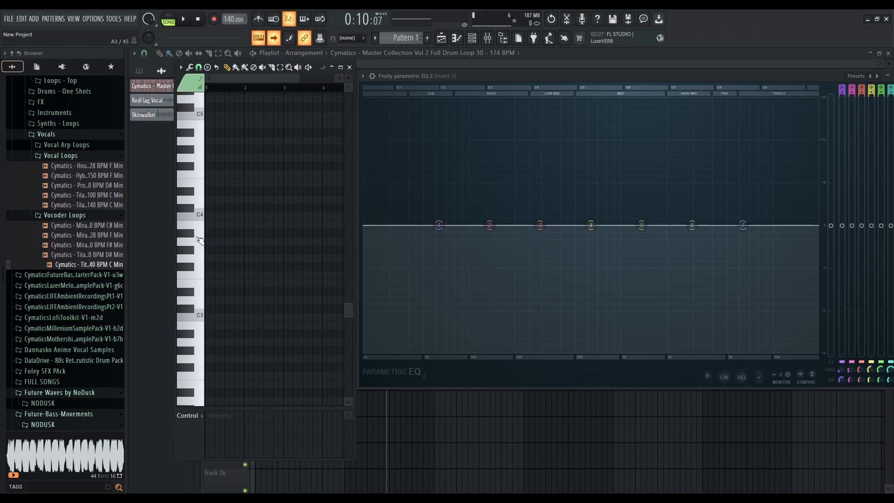
Play single notes from A3 up to C7 on the piano roll keyboard while watching the Parametric EQ 2 spectrum
click(199, 240)
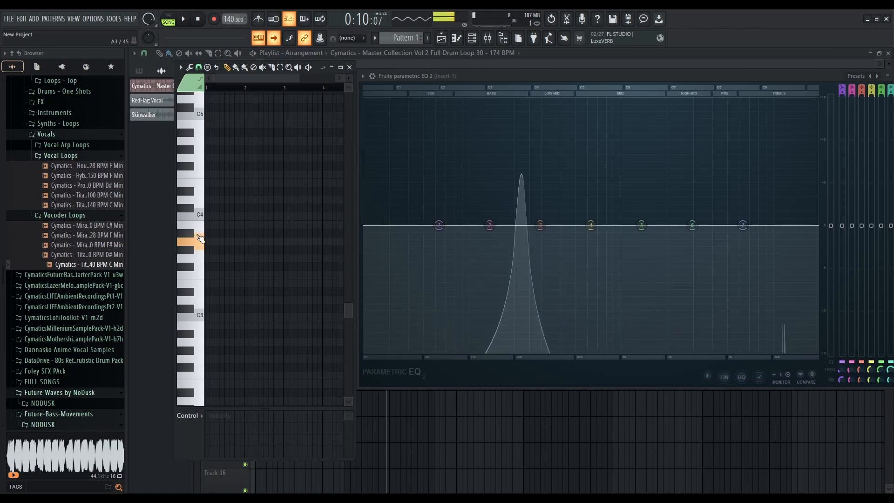
click(200, 218)
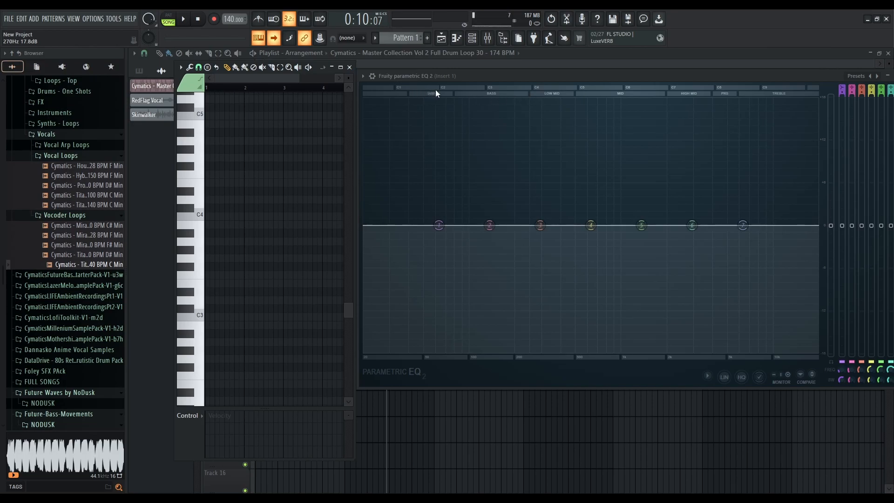
click(199, 317)
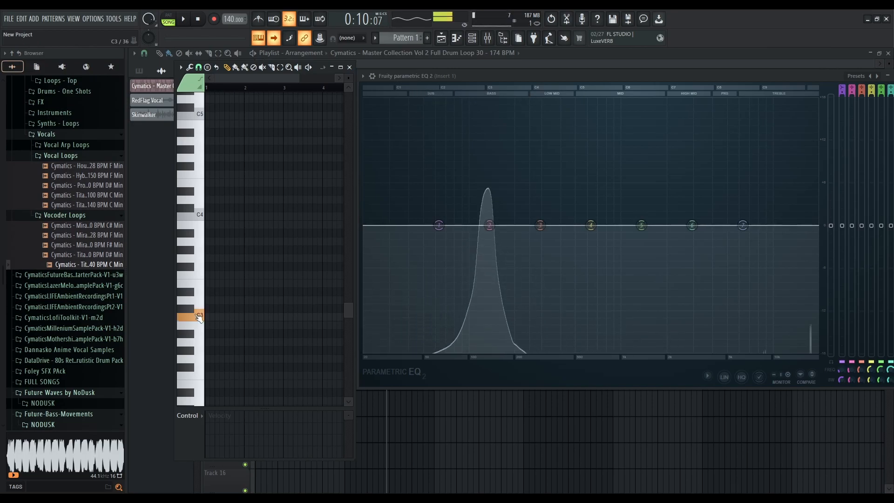
scroll(199, 311, down, 5)
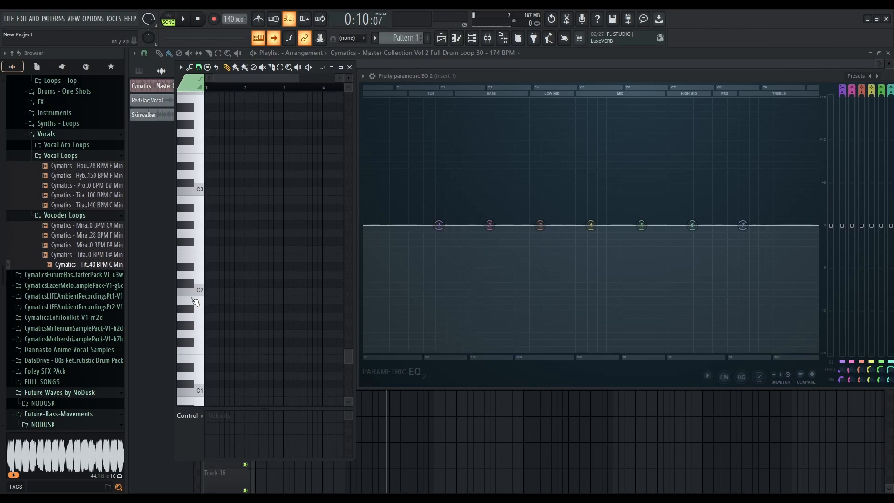
click(199, 292)
click(201, 391)
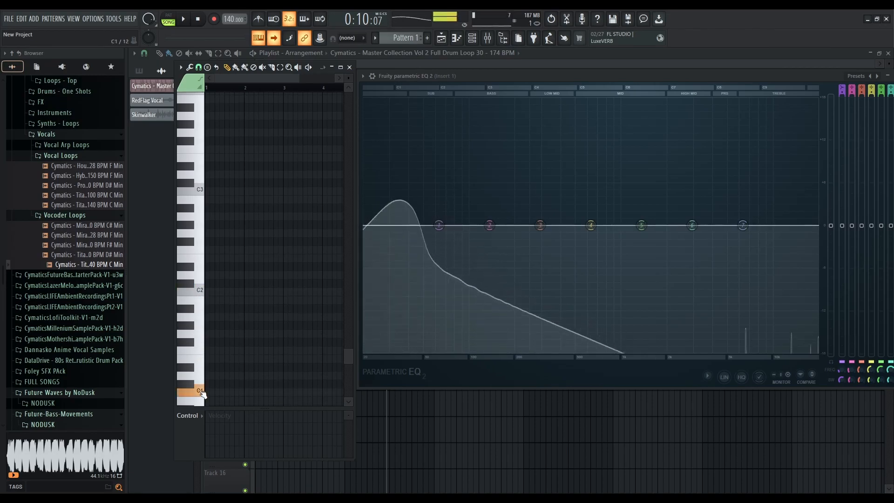
scroll(204, 340, up, 5)
scroll(205, 339, up, 4)
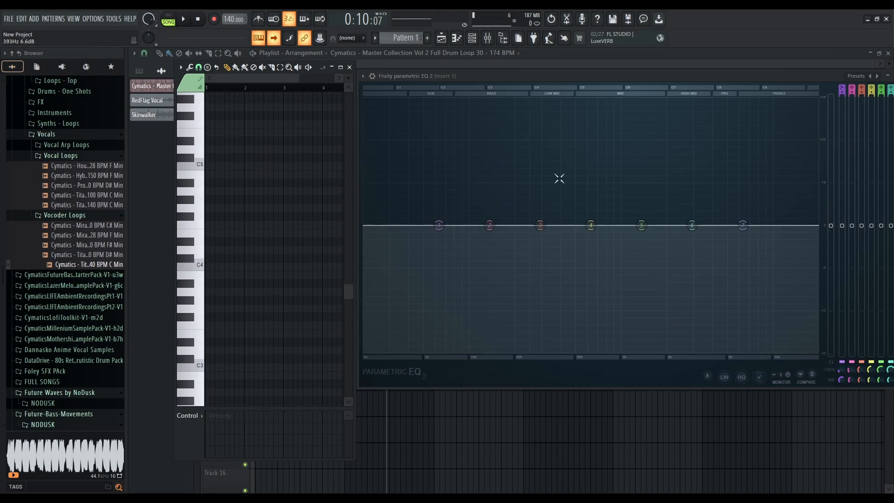
click(201, 170)
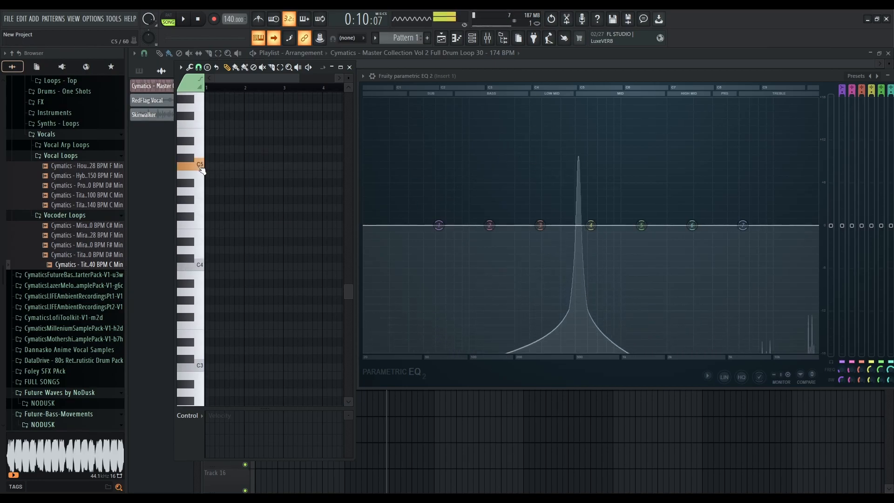
scroll(201, 169, up, 4)
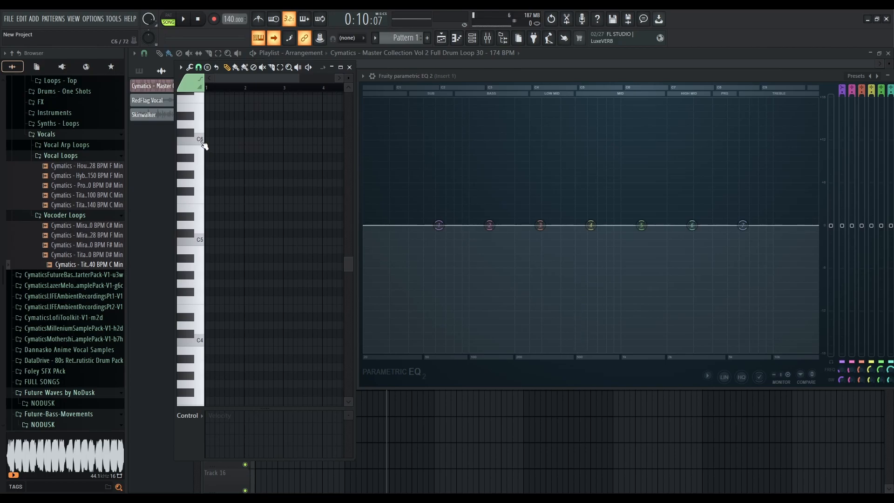
click(204, 146)
scroll(203, 144, up, 4)
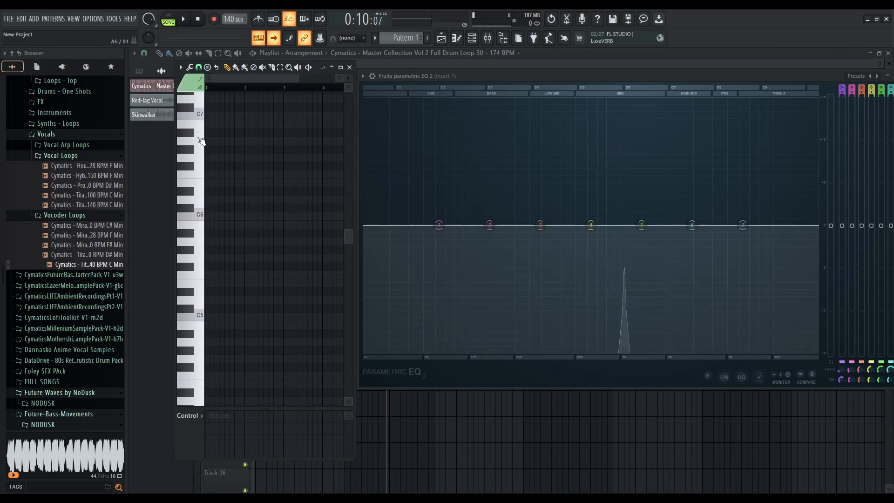
click(201, 119)
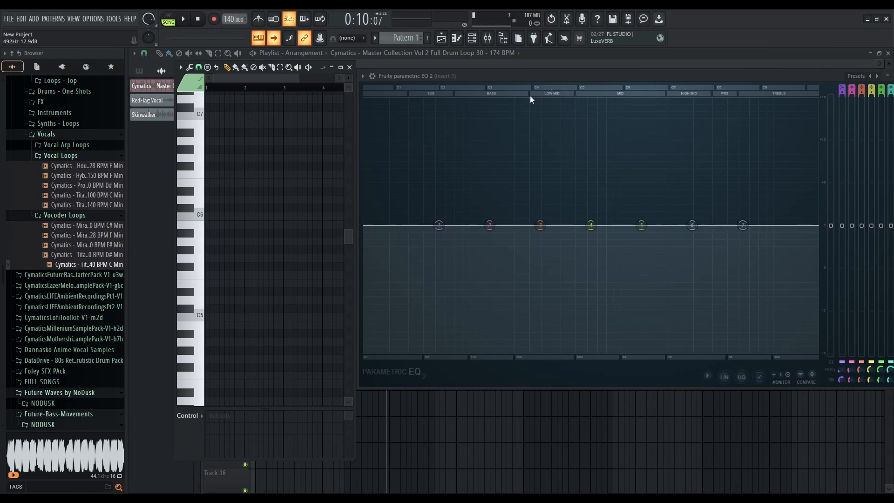
Play notes descending from C5 to C2 and back up to G5, comparing the analyzer peaks in Parametric EQ 2
click(309, 123)
right_click(311, 124)
click(188, 216)
scroll(208, 308, down, 2)
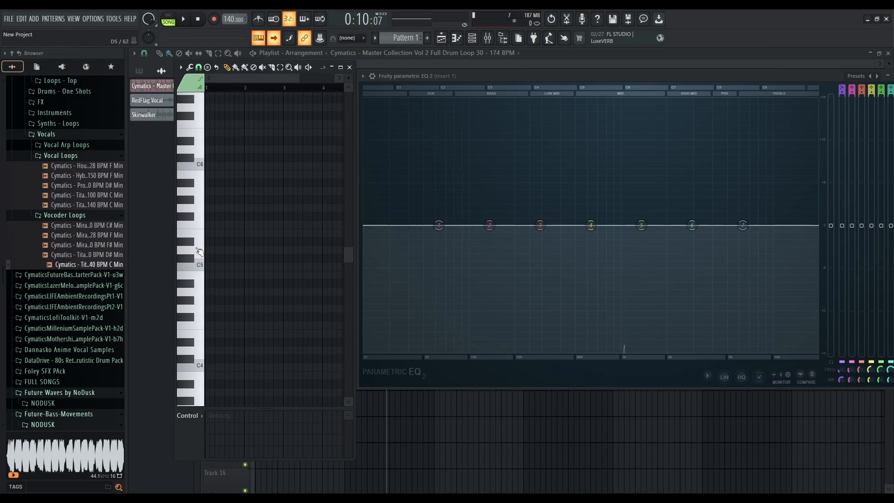
click(202, 268)
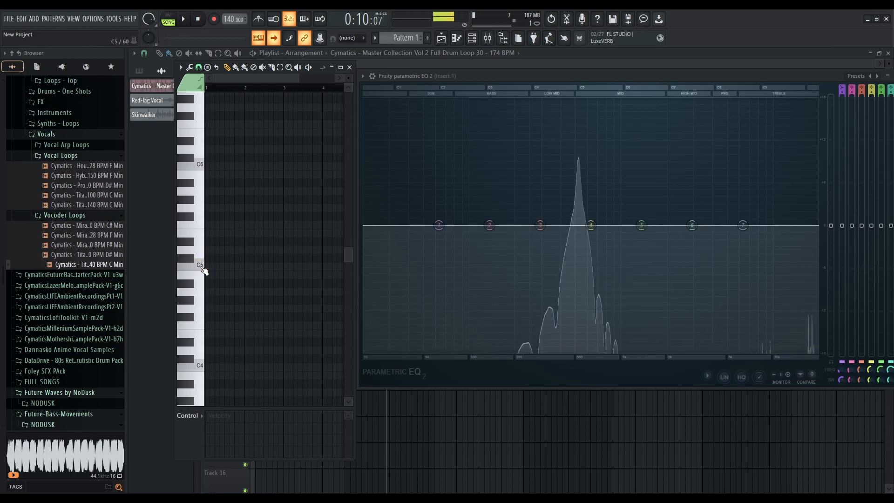
scroll(203, 289, down, 2)
click(202, 316)
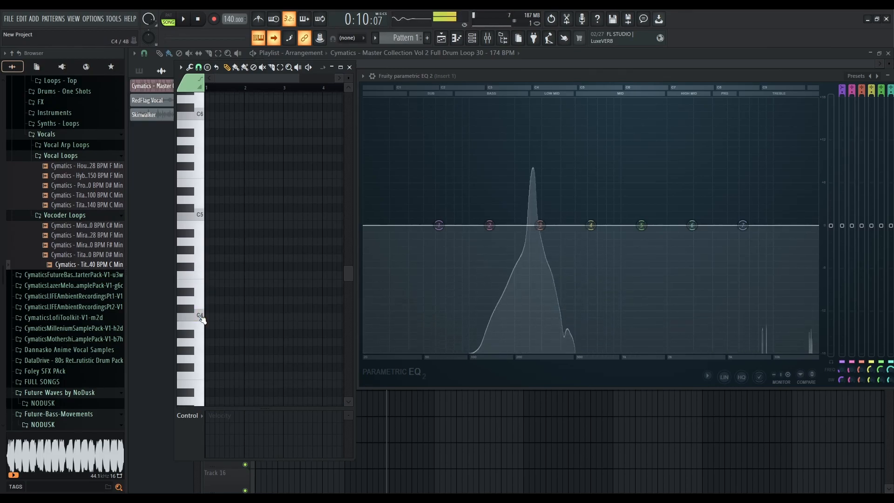
scroll(202, 317, down, 2)
click(201, 366)
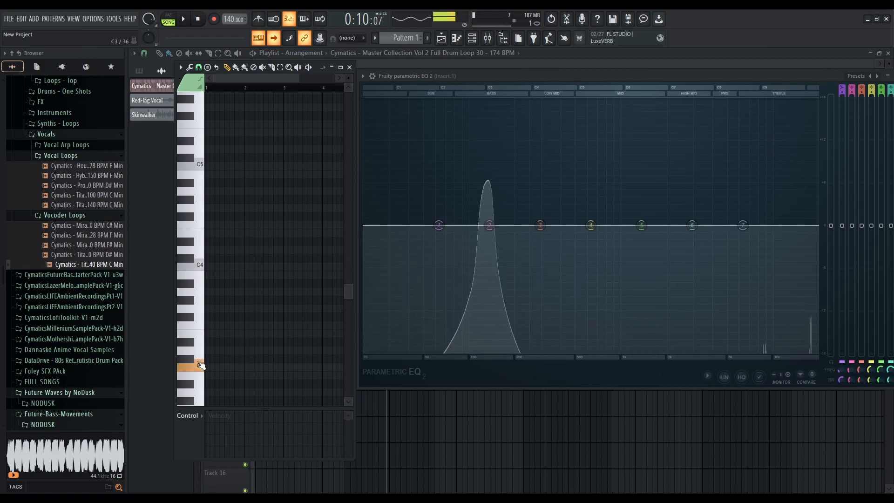
scroll(201, 358, down, 5)
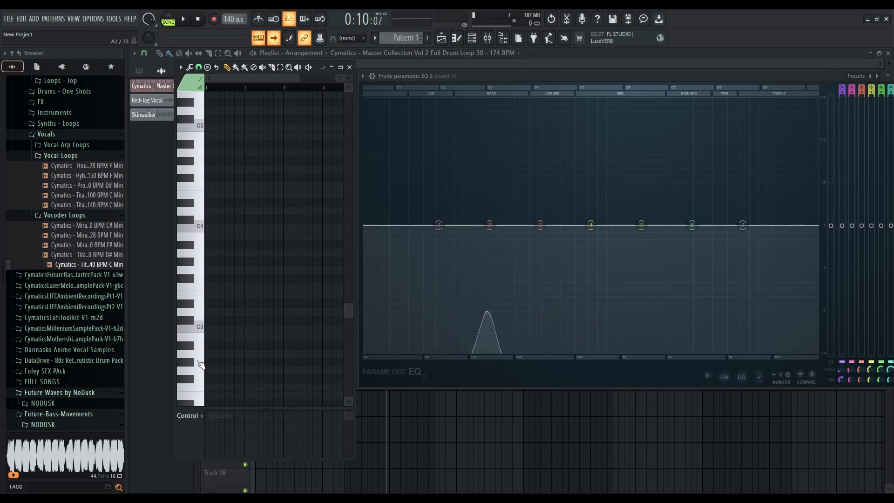
click(199, 343)
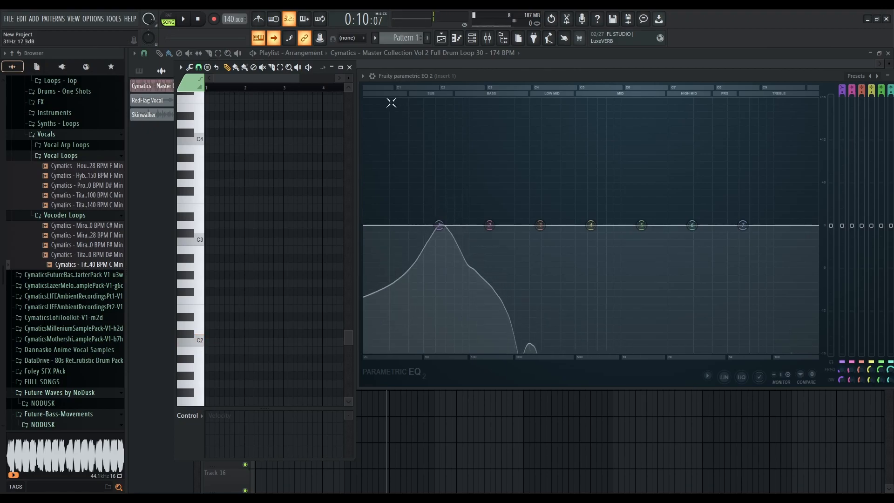
scroll(201, 266, down, 3)
click(201, 266)
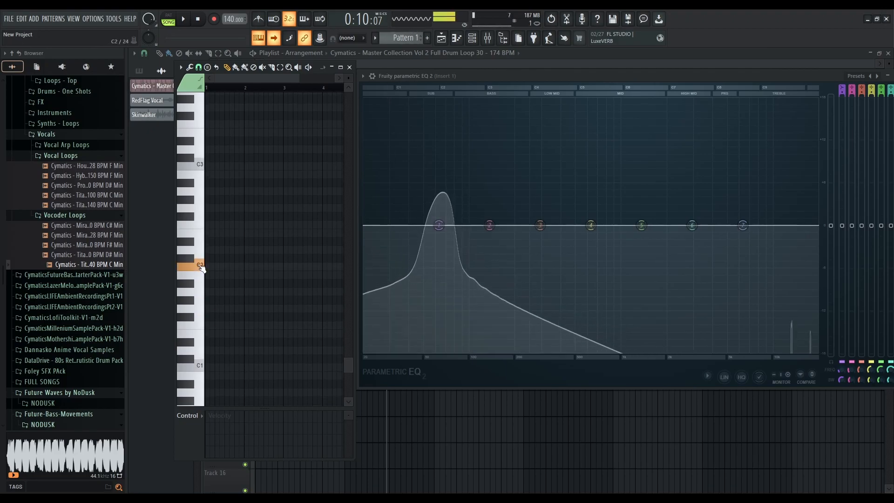
scroll(200, 266, up, 6)
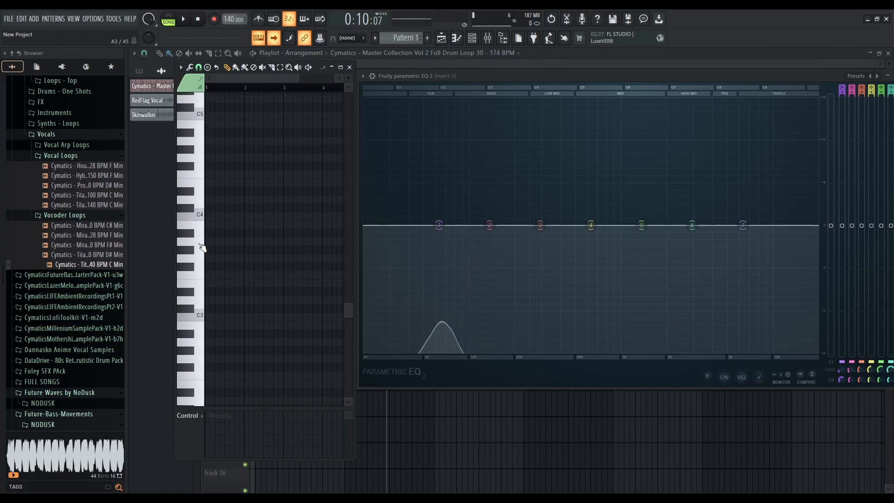
click(196, 218)
scroll(198, 221, up, 3)
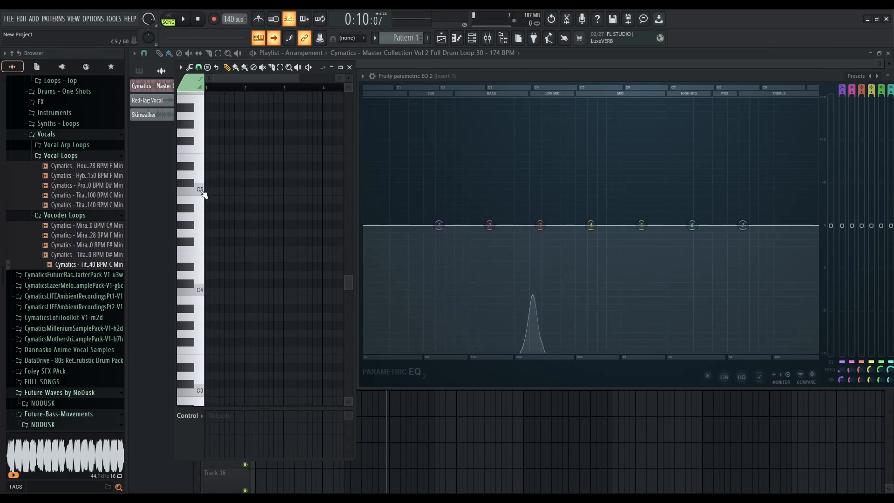
click(202, 192)
scroll(202, 184, up, 3)
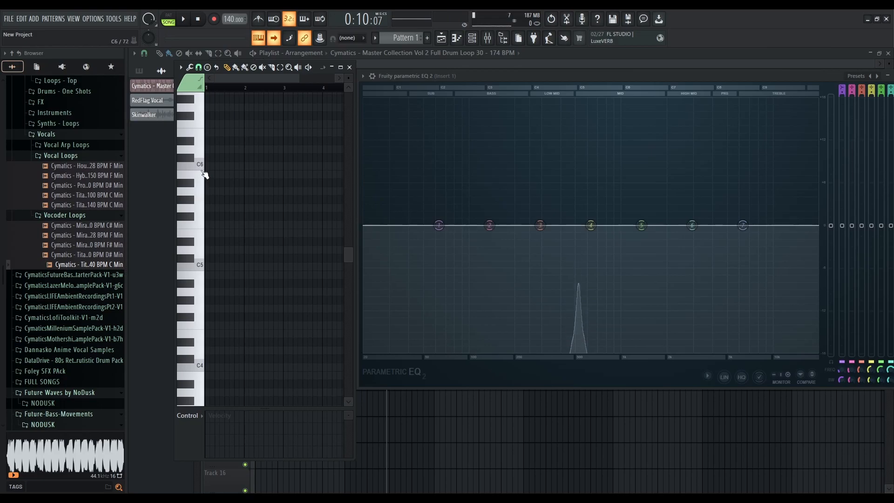
click(203, 174)
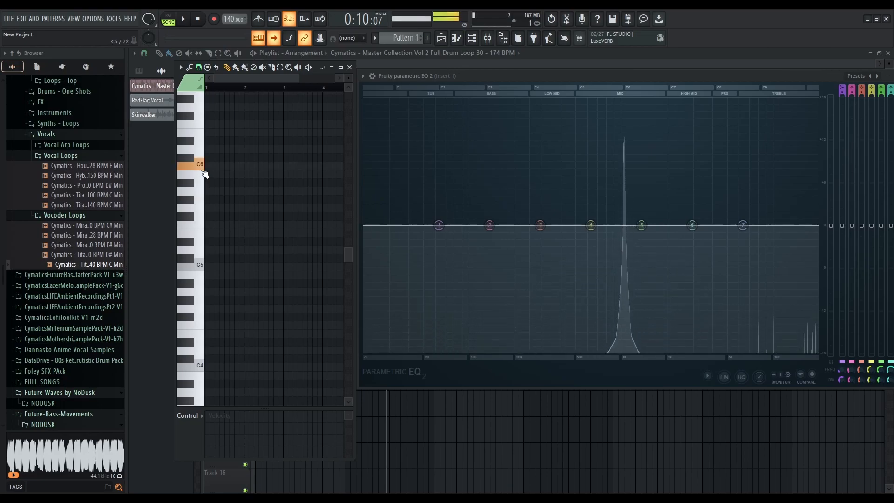
click(199, 205)
click(195, 264)
Open the mixer and load TDR Nova into Insert 1's third effect slot
mouse_move(803, 75)
mouse_down()
mouse_move(769, 73)
mouse_move(786, 75)
mouse_up()
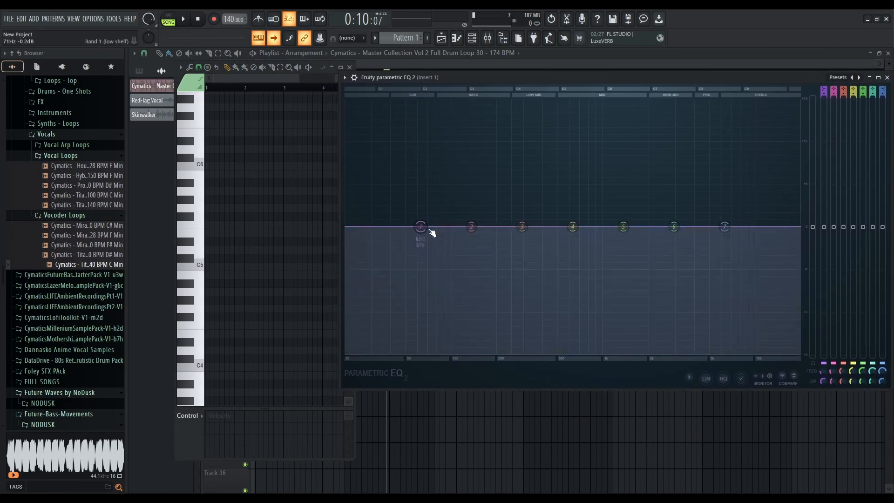
click(488, 38)
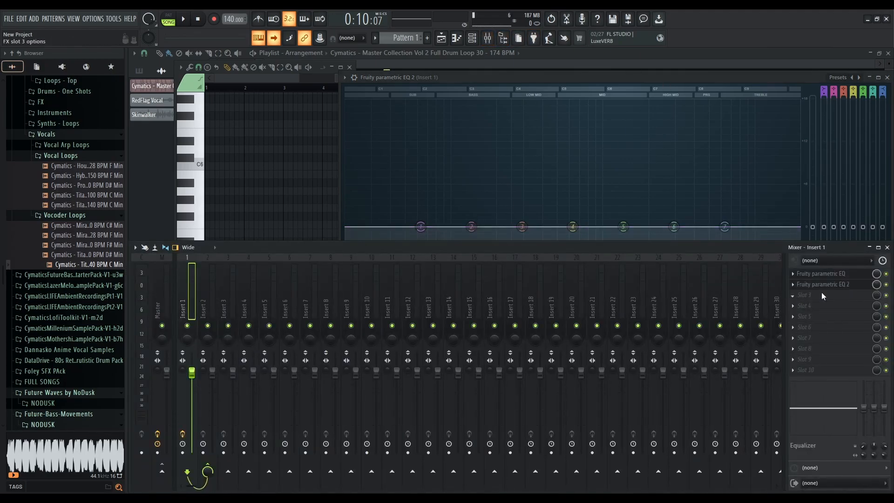
click(680, 237)
drag(416, 169, 491, 83)
drag(662, 367, 732, 387)
drag(487, 87, 506, 111)
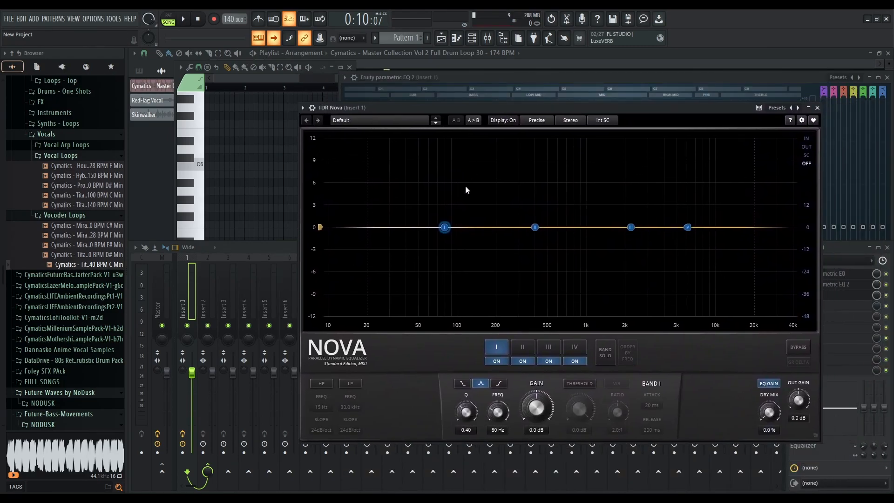
Switch between the Parametric EQ 2 and TDR Nova windows
click(544, 78)
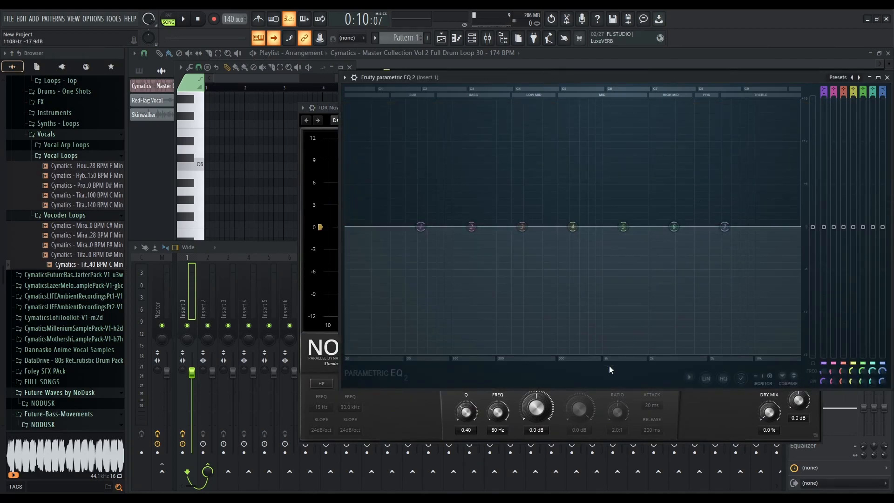
click(426, 412)
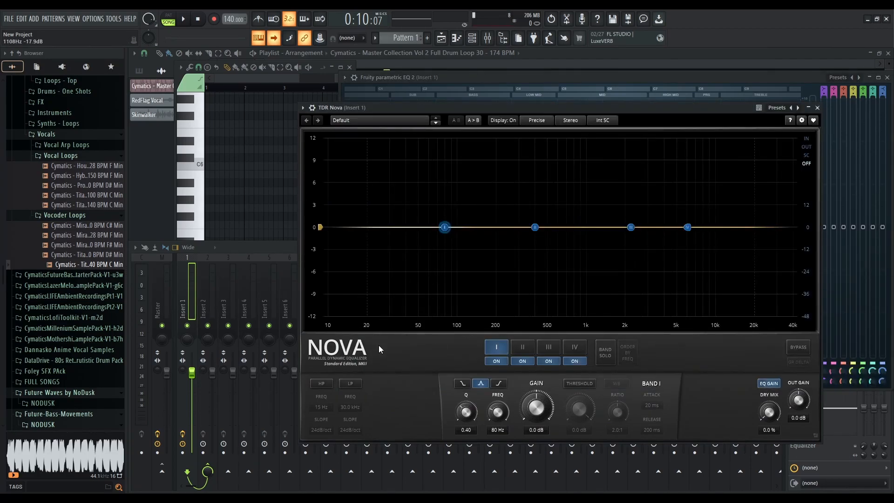
Bring the Parametric EQ 2 window to the front, then return to the TDR Nova window
click(599, 79)
click(327, 107)
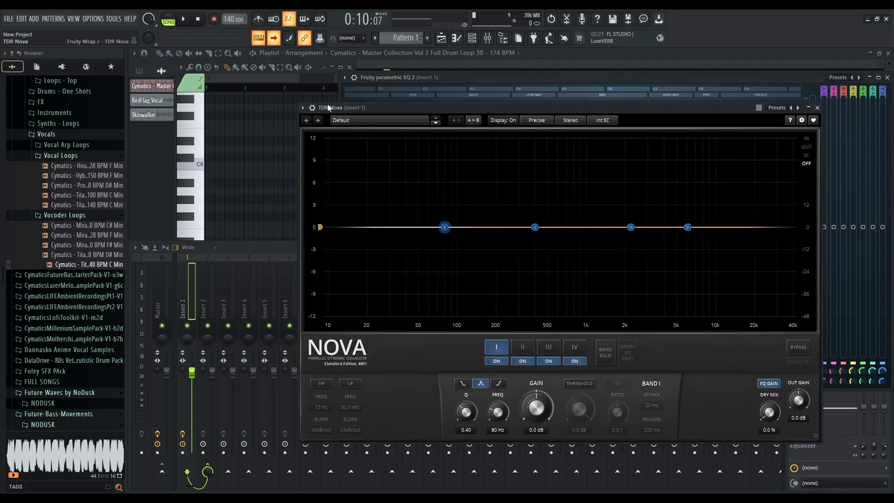
click(453, 82)
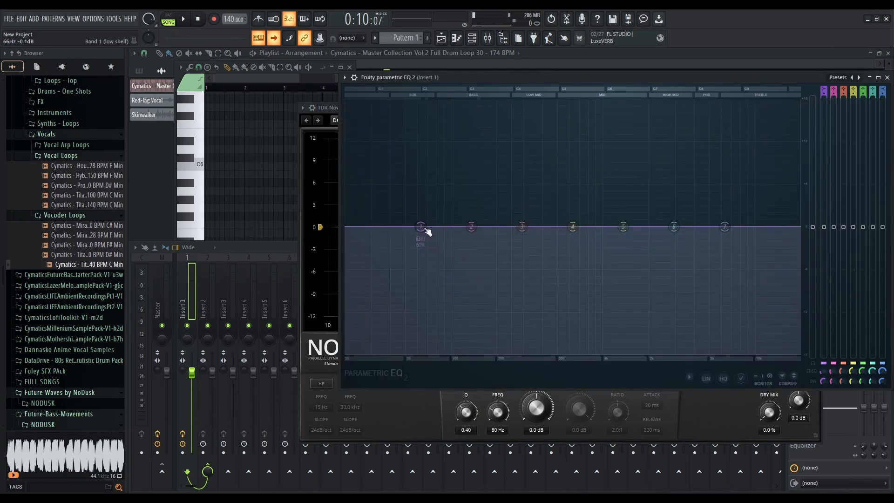
mouse_move(822, 89)
mouse_down()
mouse_move(823, 107)
mouse_move(823, 88)
mouse_up()
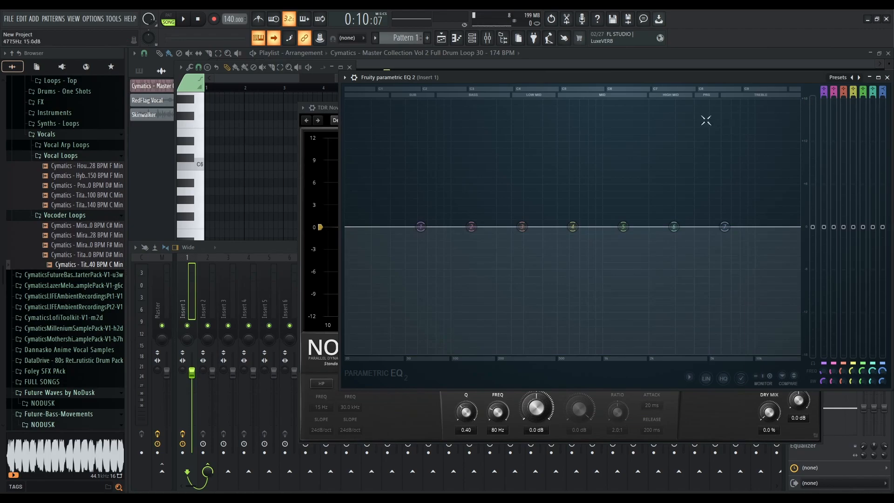
click(324, 112)
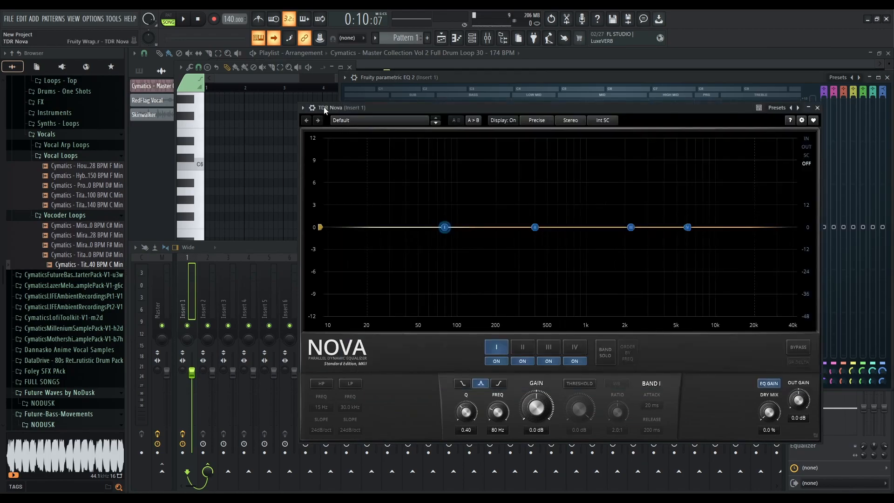
Enable TDR Nova's high-pass and low-pass filters and close the Nova window
click(325, 384)
click(349, 385)
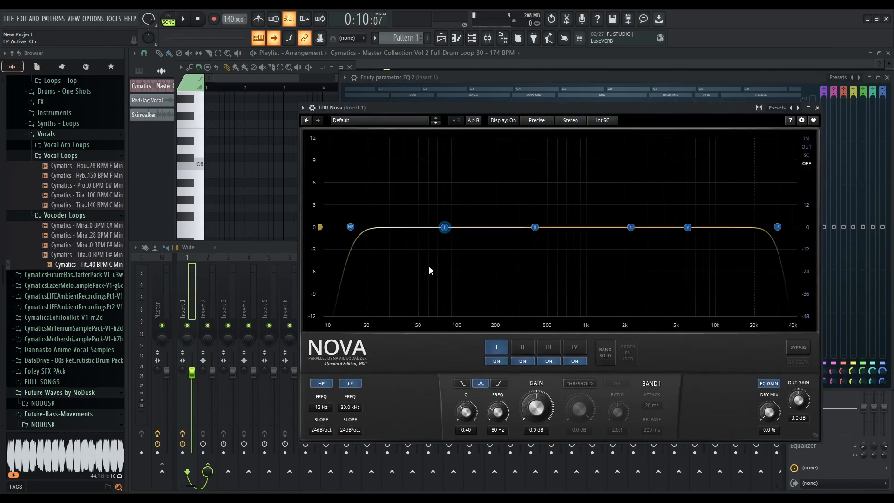
click(816, 108)
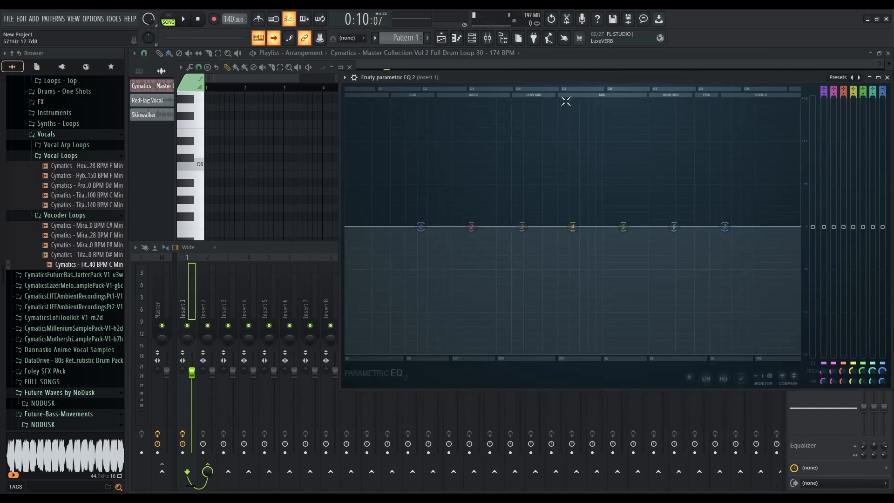
Open the Fruity Parametric EQ from Insert 1's first effect slot and place it beside Parametric EQ 2
drag(589, 77, 539, 79)
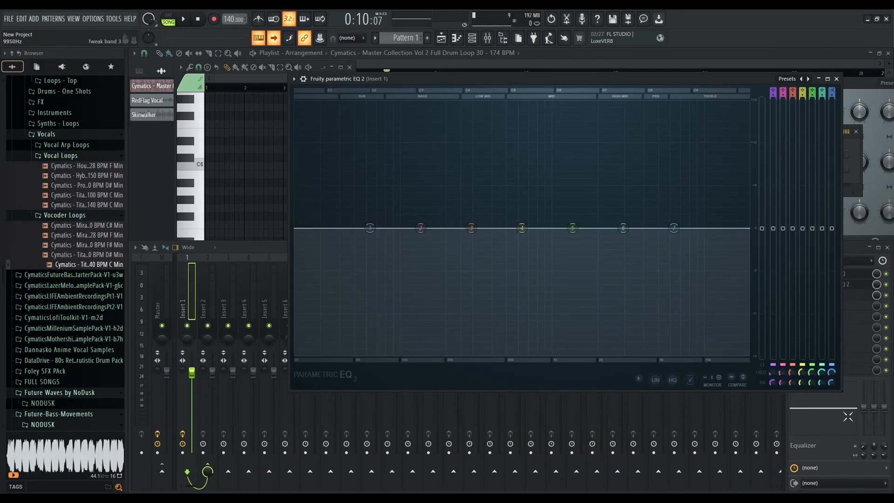
click(830, 461)
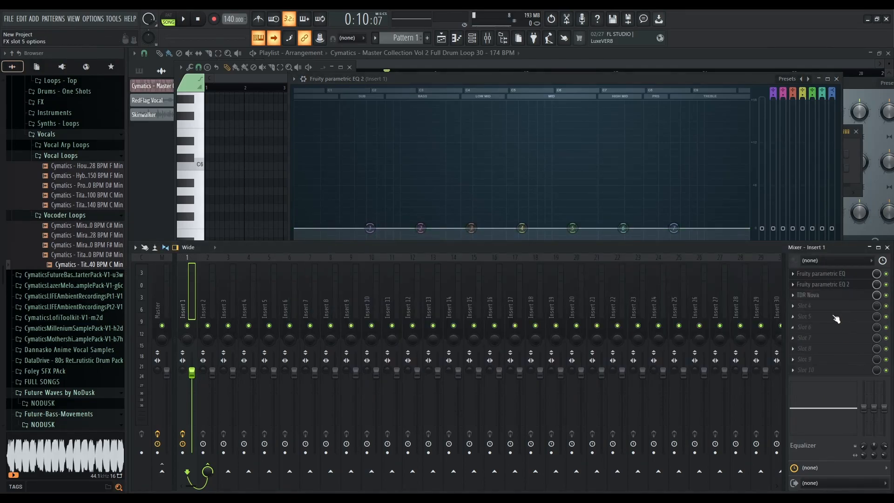
click(821, 275)
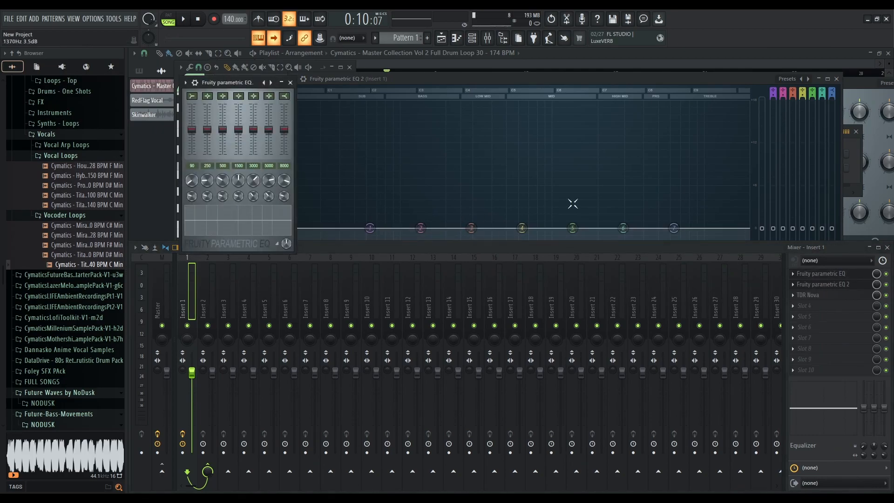
click(488, 38)
drag(226, 82, 204, 125)
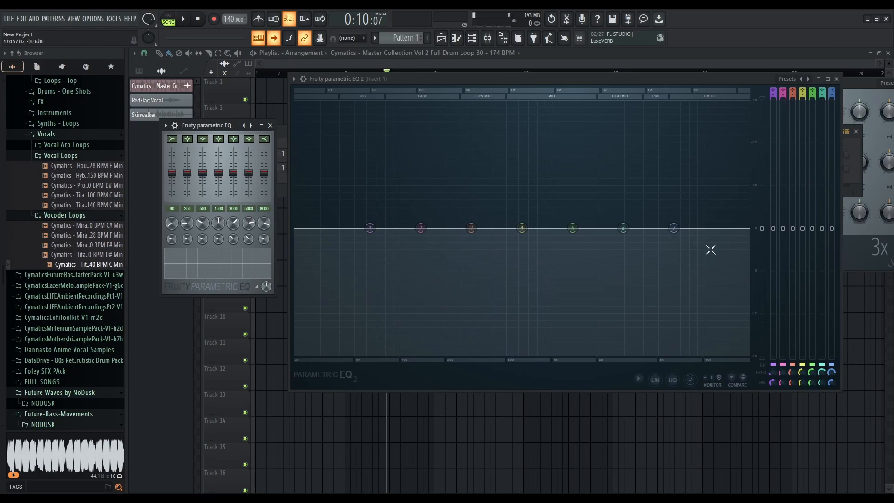
Experiment with band 1's gain and bandwidth in Parametric EQ 2, then undo and reset the changes
drag(369, 228, 357, 179)
key(ctrl+z)
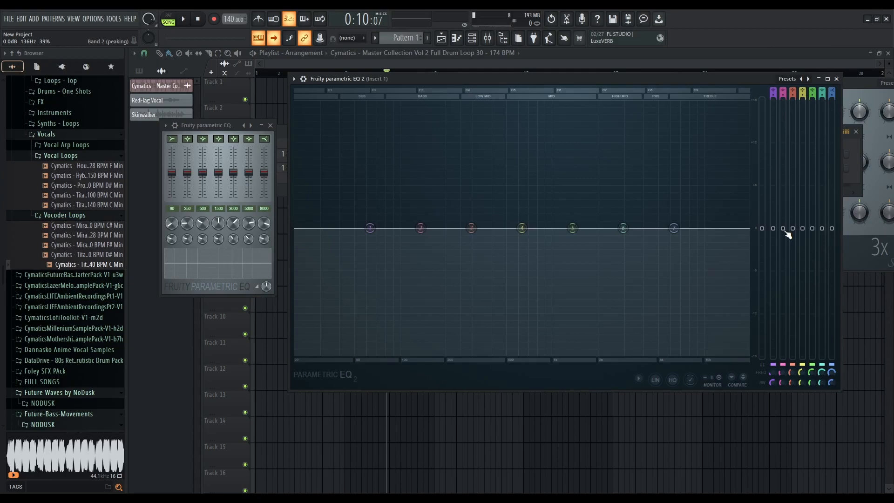
drag(773, 237, 775, 341)
drag(775, 373, 770, 354)
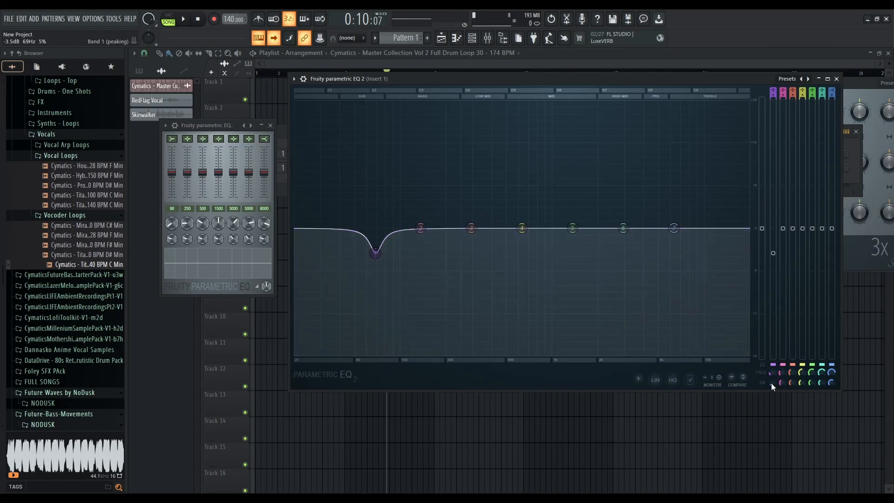
click(774, 364)
click(773, 365)
click(773, 364)
click(773, 365)
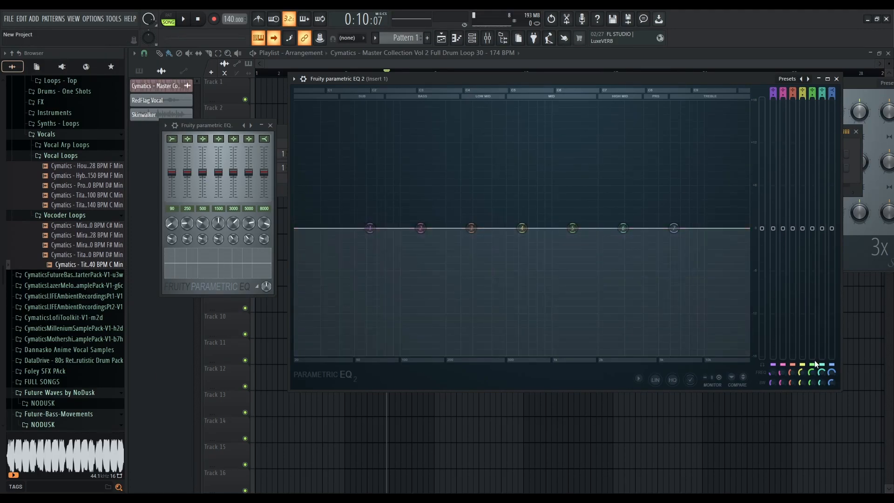
mouse_move(773, 228)
mouse_down()
mouse_move(773, 120)
mouse_move(773, 324)
mouse_move(773, 140)
mouse_move(773, 305)
mouse_move(773, 156)
mouse_move(773, 228)
mouse_up()
mouse_move(774, 373)
mouse_down()
mouse_move(775, 363)
mouse_move(775, 384)
mouse_move(774, 368)
mouse_up()
drag(774, 373, 775, 374)
Boost band 1 in Parametric EQ 2, sweep its bandwidth from narrow to wide, and return its gain to 0 dB
drag(773, 229, 773, 170)
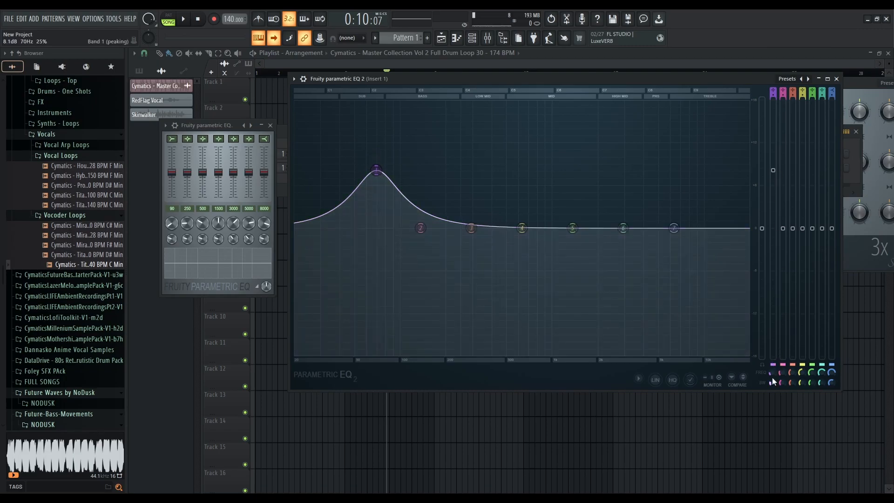
drag(772, 370, 775, 393)
scroll(375, 170, down, 3)
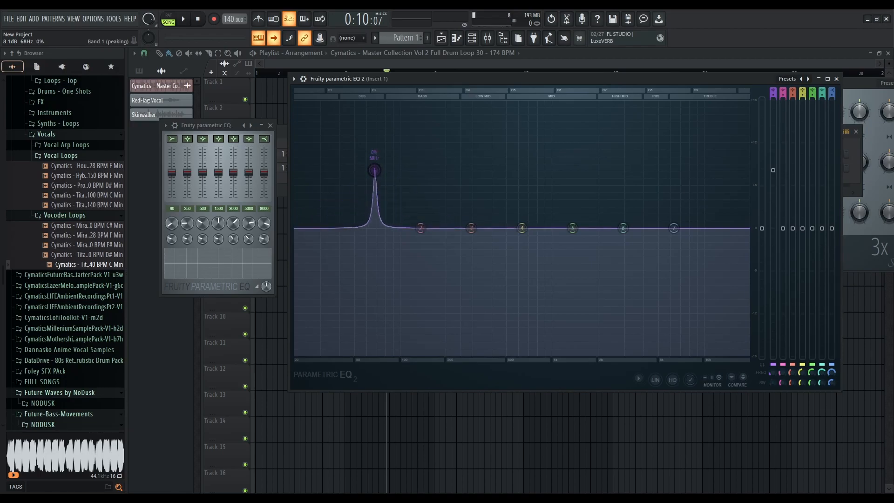
scroll(374, 170, up, 10)
scroll(375, 170, down, 10)
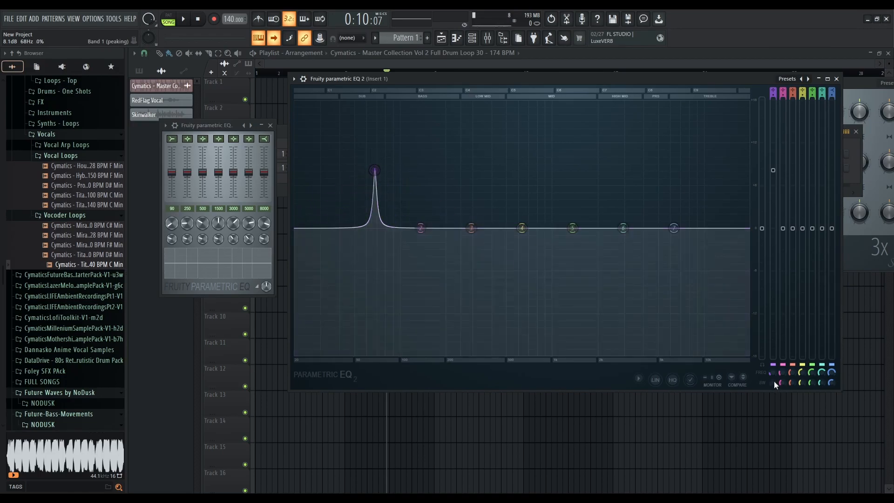
drag(774, 382, 788, 341)
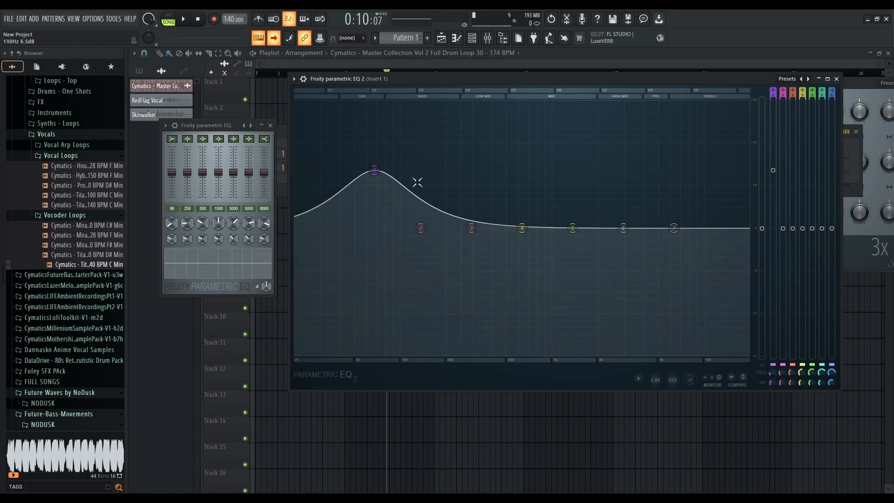
drag(374, 171, 376, 228)
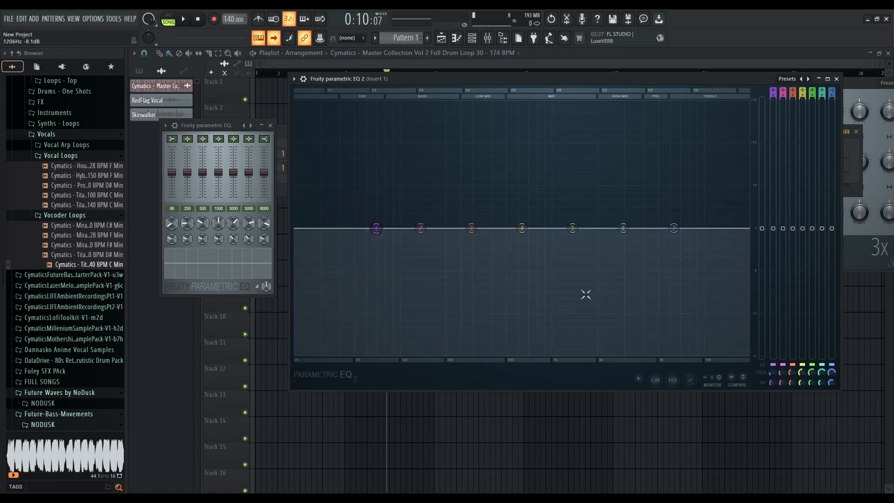
Boost band 1 with a very narrow bandwidth up to maximum gain, then pull it back to 0 dB
drag(772, 246, 775, 175)
drag(771, 382, 770, 424)
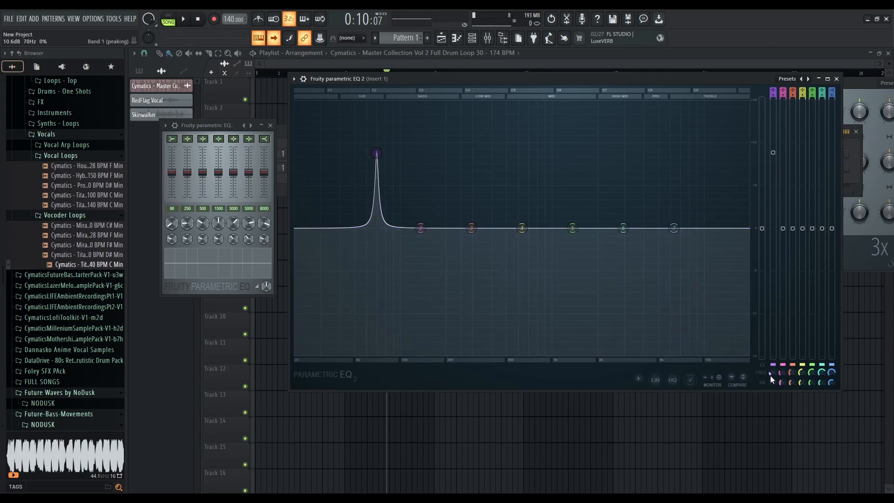
drag(773, 153, 773, 98)
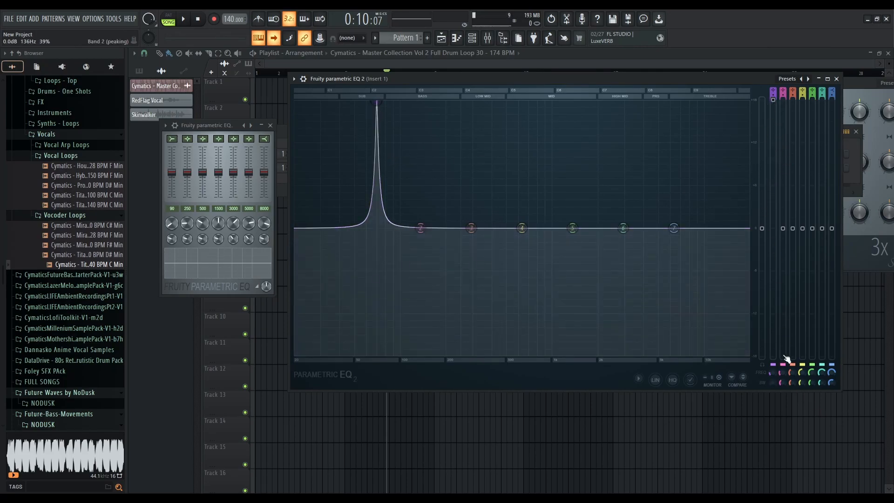
mouse_move(772, 373)
mouse_down()
mouse_move(772, 352)
mouse_move(772, 360)
mouse_up()
drag(772, 100, 773, 278)
drag(390, 278, 390, 233)
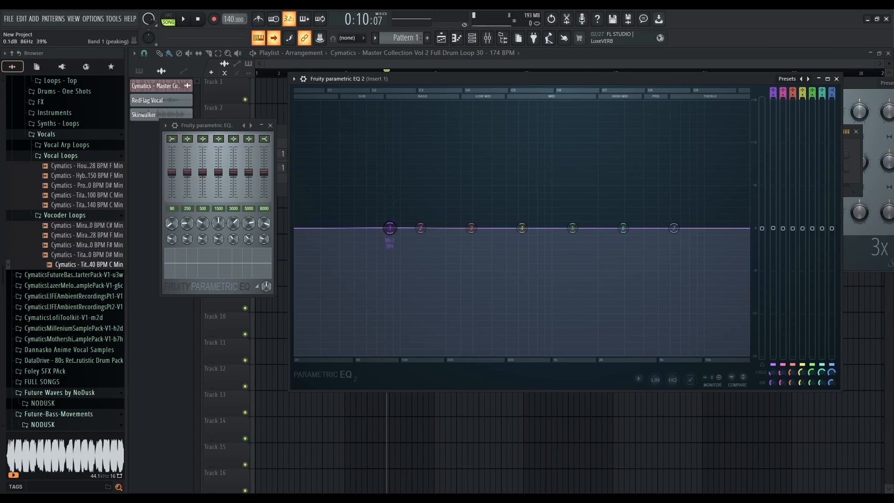
Shift band 1's frequency, switch band 1 to a high-pass and band 7 to a low-pass, and set their slopes
mouse_move(773, 228)
mouse_down()
mouse_move(773, 150)
mouse_move(772, 228)
mouse_up()
drag(770, 371, 770, 371)
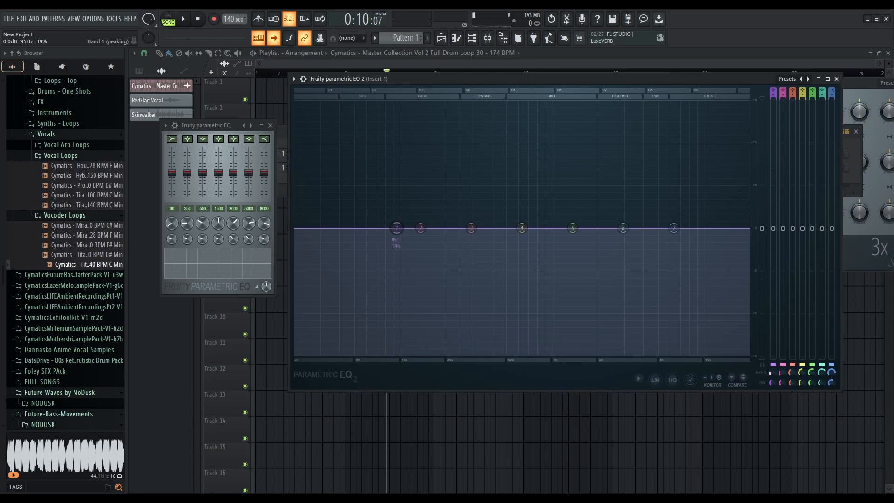
drag(375, 228, 358, 228)
mouse_move(772, 383)
mouse_down()
mouse_move(772, 367)
mouse_move(772, 375)
mouse_up()
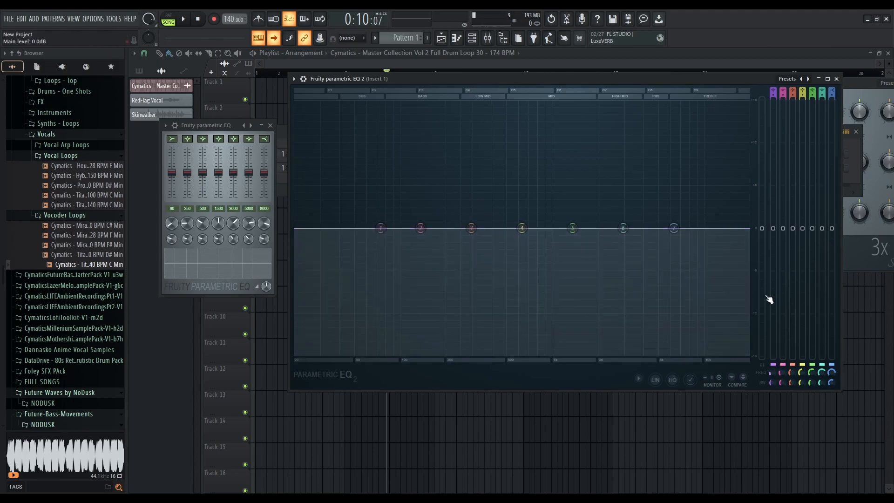
mouse_move(772, 229)
mouse_down()
mouse_move(773, 157)
mouse_move(778, 233)
mouse_up()
drag(773, 90, 773, 104)
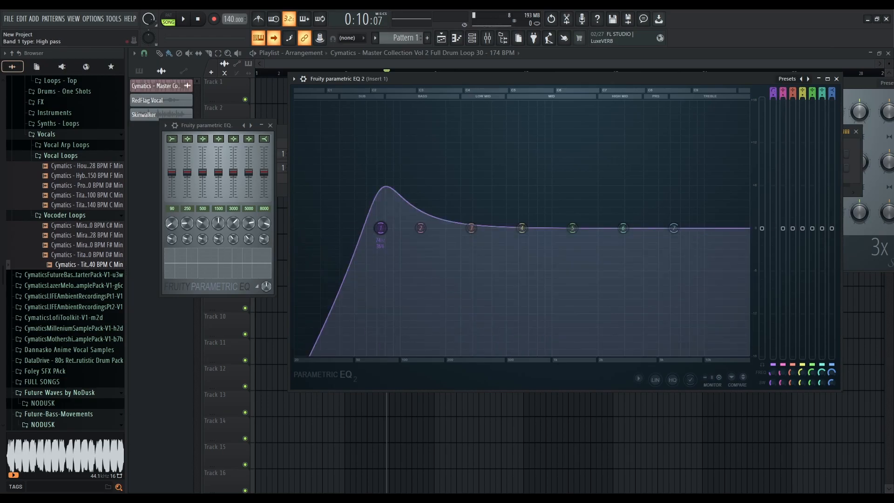
drag(774, 379, 773, 367)
drag(831, 93, 831, 110)
drag(831, 383, 830, 389)
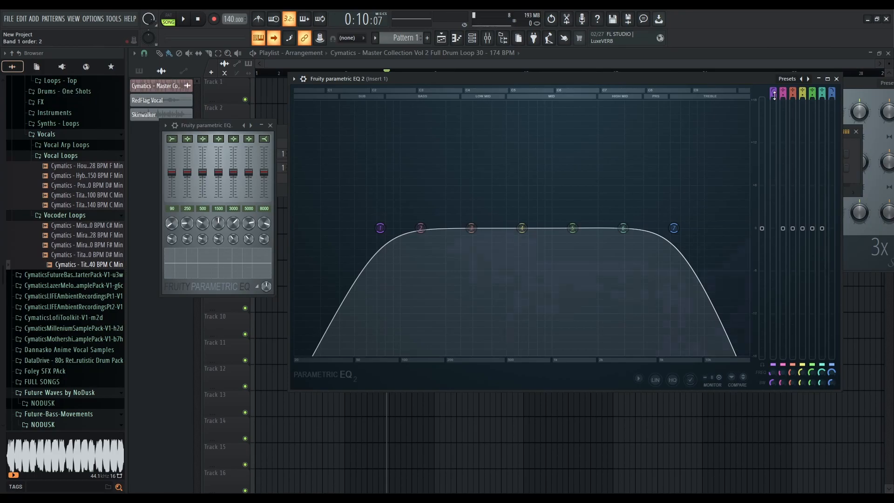
Set band 1 back to peaking, change band 7 to a high shelf, and boost the shelf's gain
scroll(773, 89, down, 4)
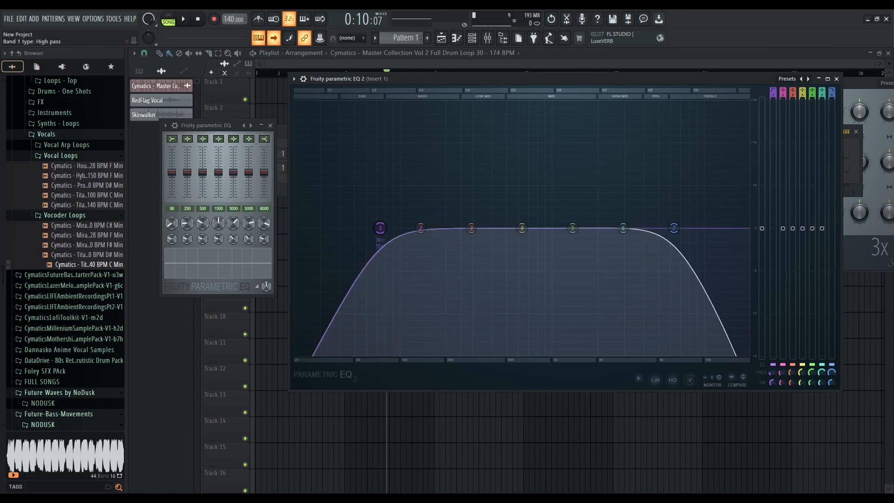
scroll(773, 92, down, 1)
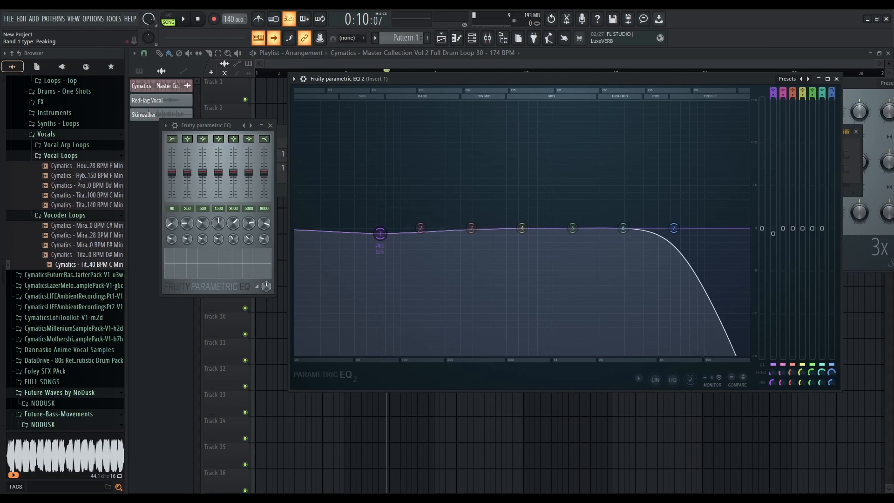
scroll(773, 92, down, 1)
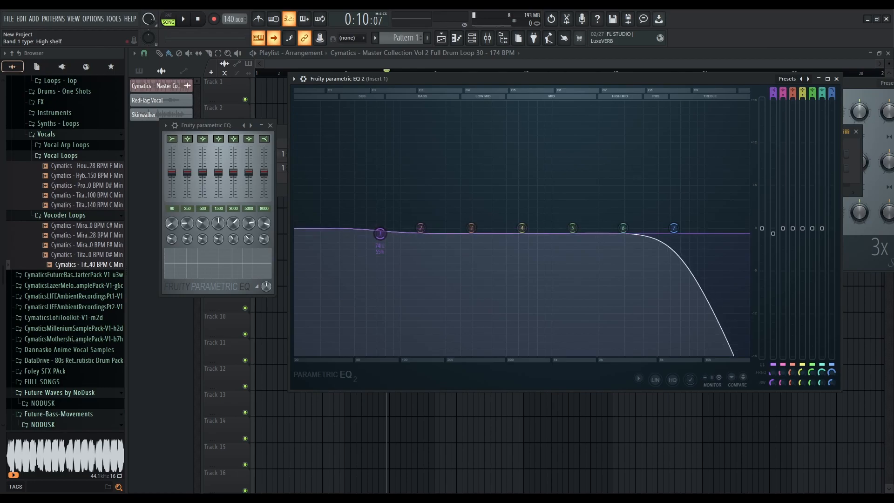
drag(773, 92, 773, 98)
drag(832, 92, 832, 84)
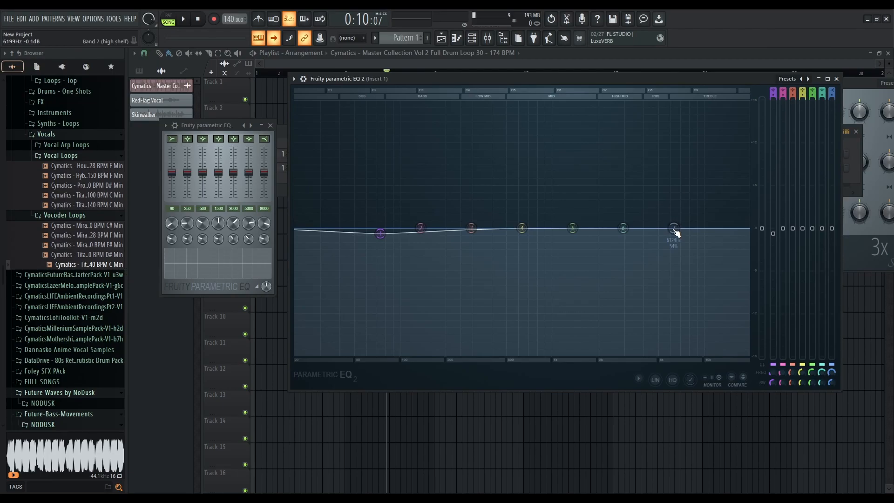
drag(675, 233, 670, 147)
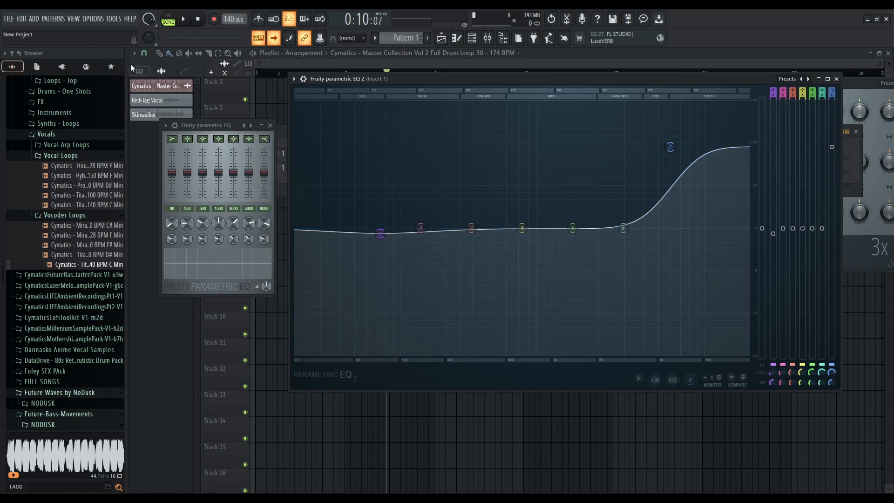
Open the drum loop clip's channel settings to inspect its mixer track routing, then close them
click(156, 90)
drag(264, 98, 258, 96)
drag(341, 73, 233, 76)
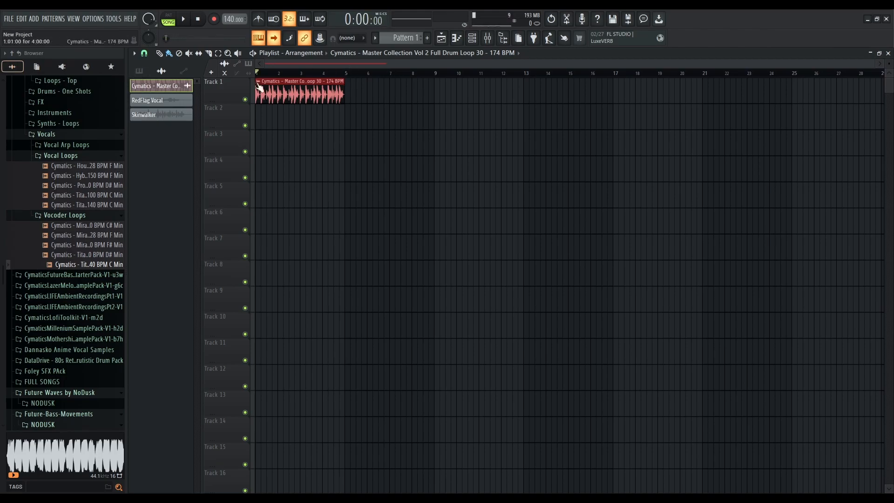
double_click(309, 93)
drag(408, 134, 408, 130)
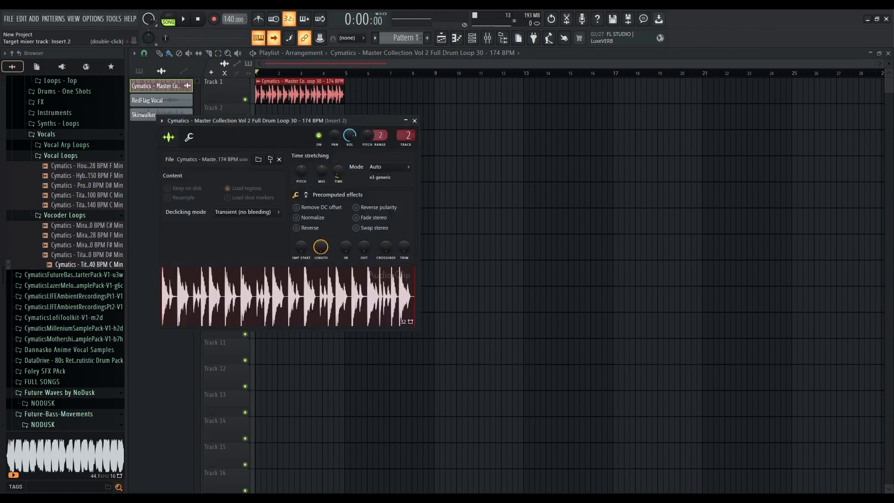
click(414, 121)
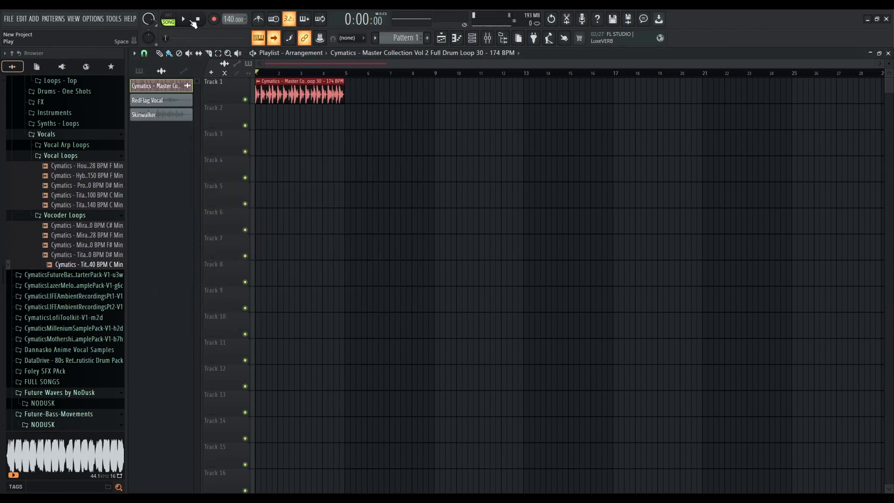
Open the mixer, play the project, and bypass TDR Nova in Insert 1's third slot
click(488, 38)
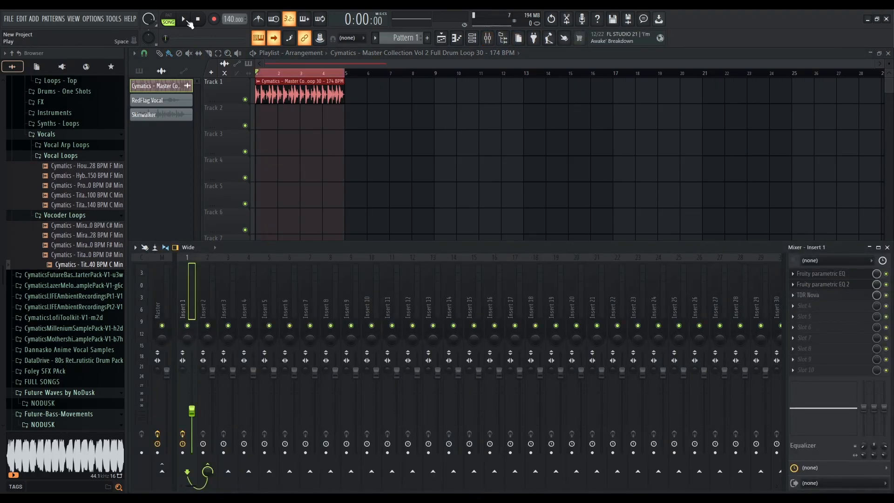
click(185, 20)
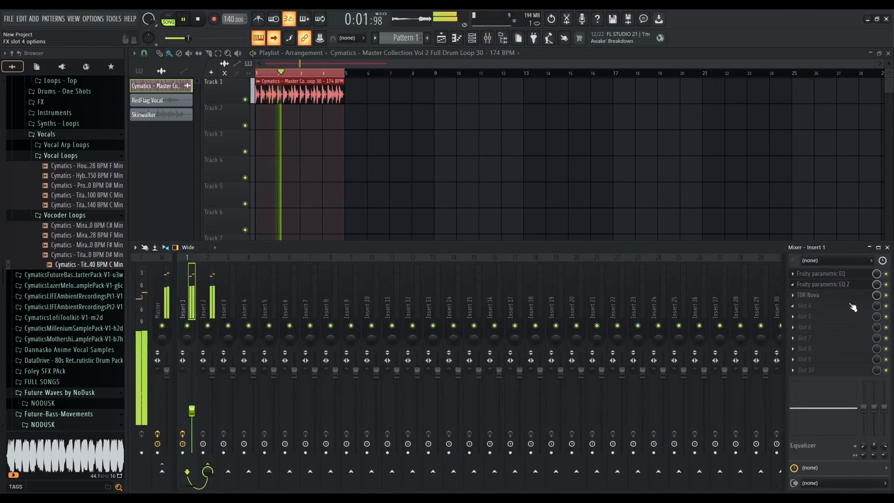
click(885, 295)
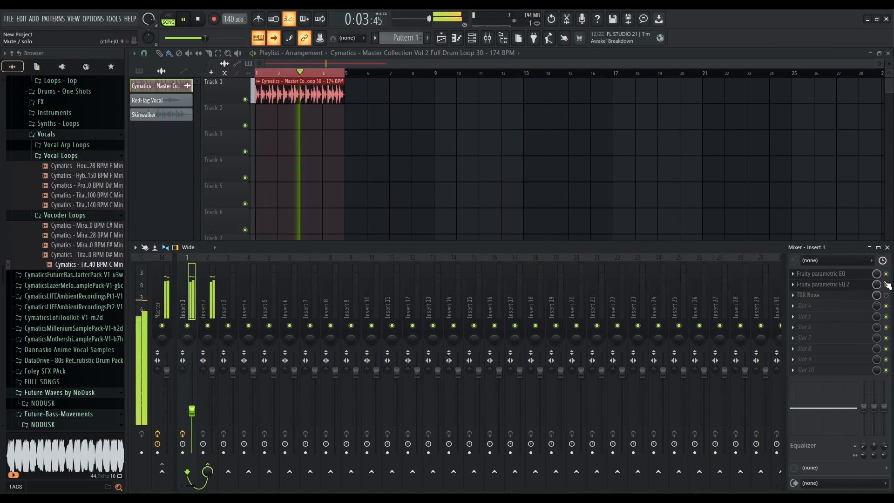
Open Fruity Parametric EQ 2 from Insert 1's second slot and toggle the first slot's effect
click(847, 285)
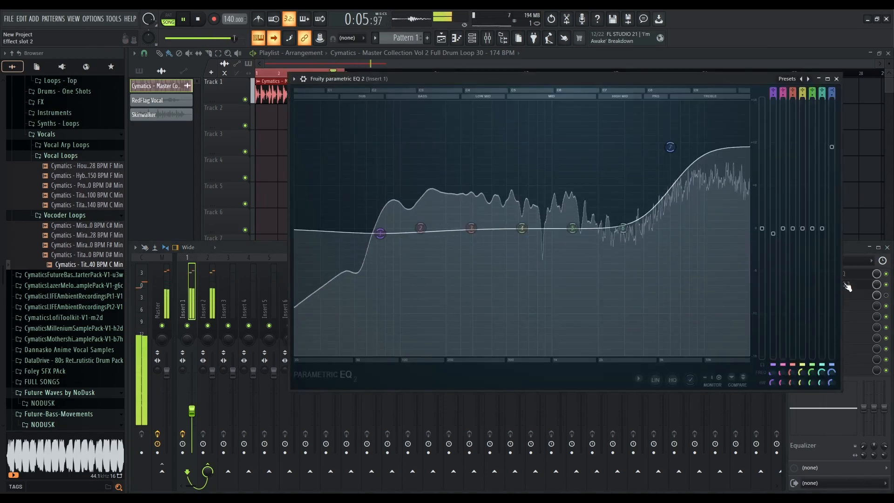
click(888, 278)
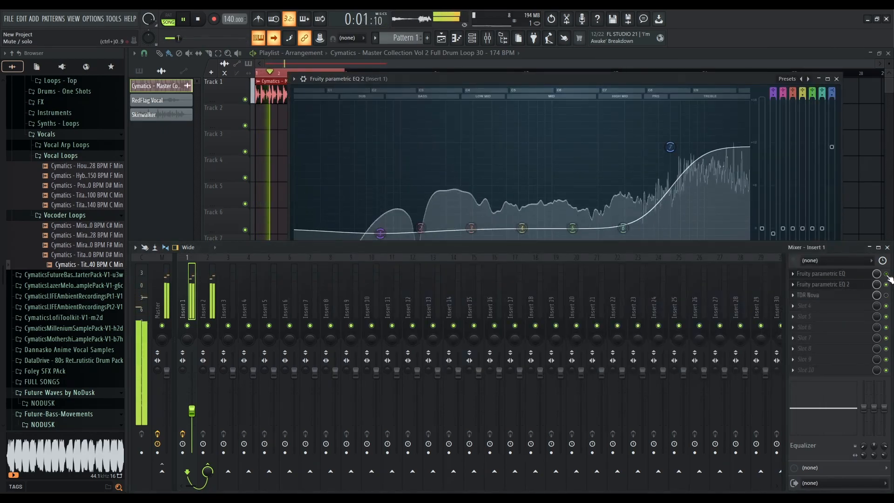
Raise and shift band 7's high shelf to a higher frequency and boost, then stop playback
mouse_move(670, 147)
mouse_down()
mouse_move(661, 323)
mouse_move(672, 153)
mouse_up()
drag(686, 262, 673, 169)
drag(773, 233, 774, 228)
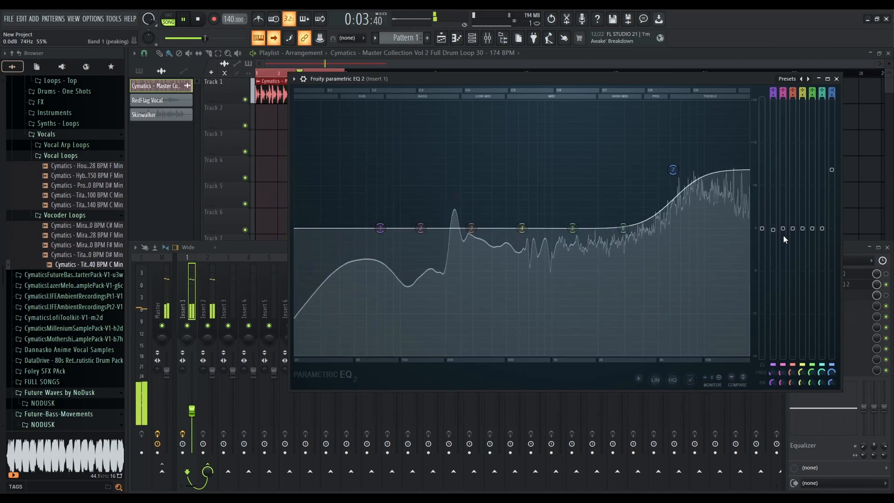
drag(672, 169, 695, 145)
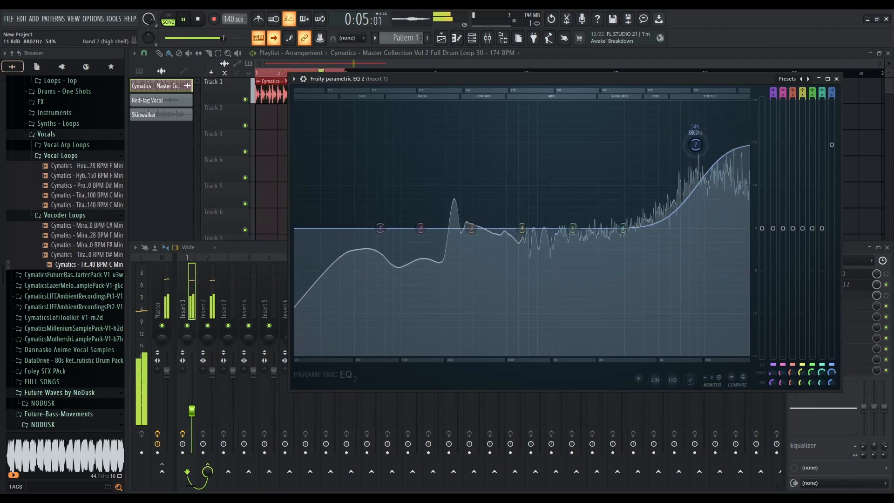
click(197, 19)
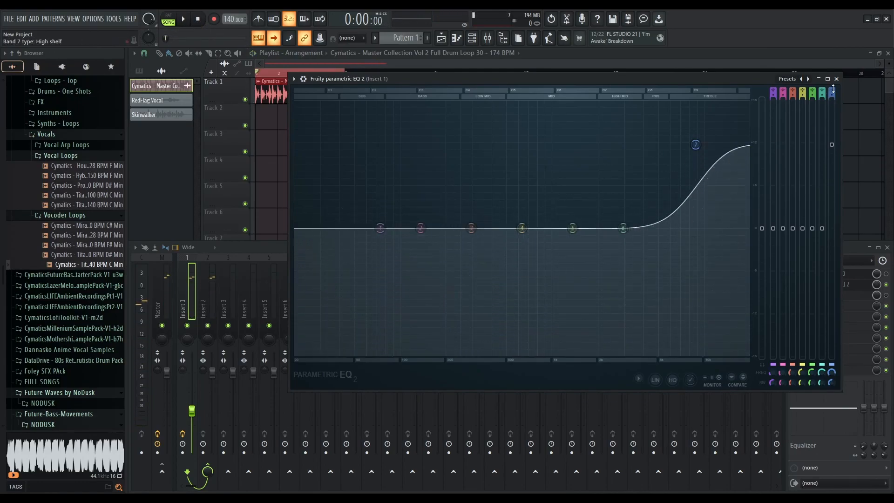
Lower band 7's shelf, pull band 1's low shelf far down, change its slope, then undo the last change
drag(695, 145, 669, 172)
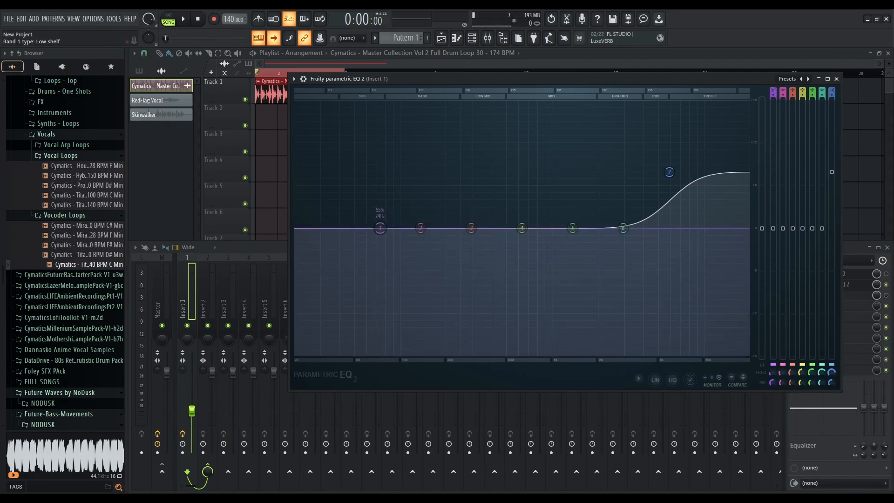
drag(380, 228, 362, 354)
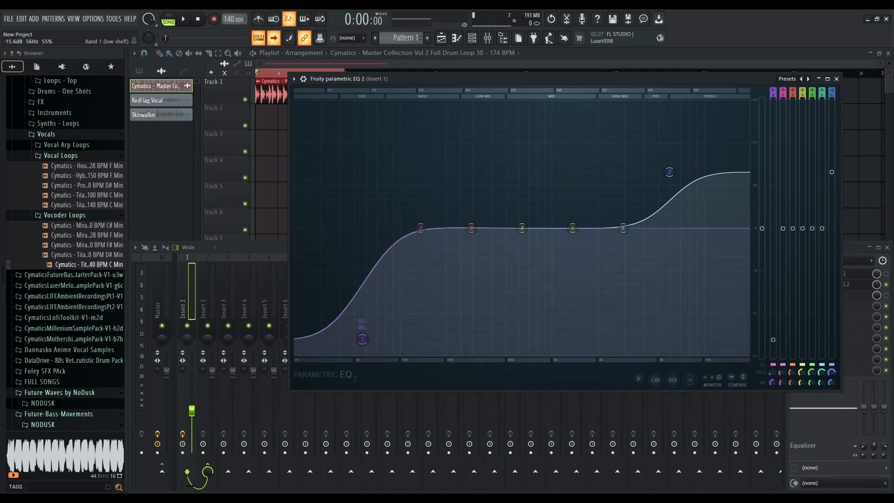
drag(771, 372, 776, 299)
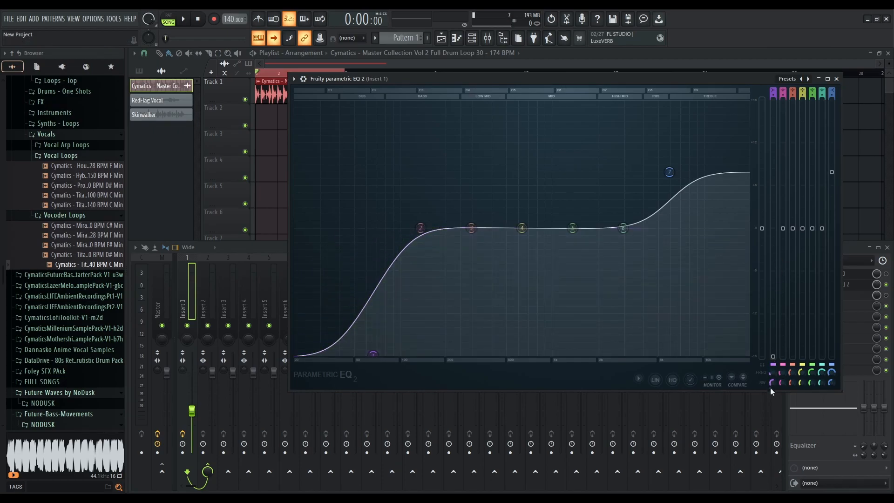
drag(793, 332, 781, 236)
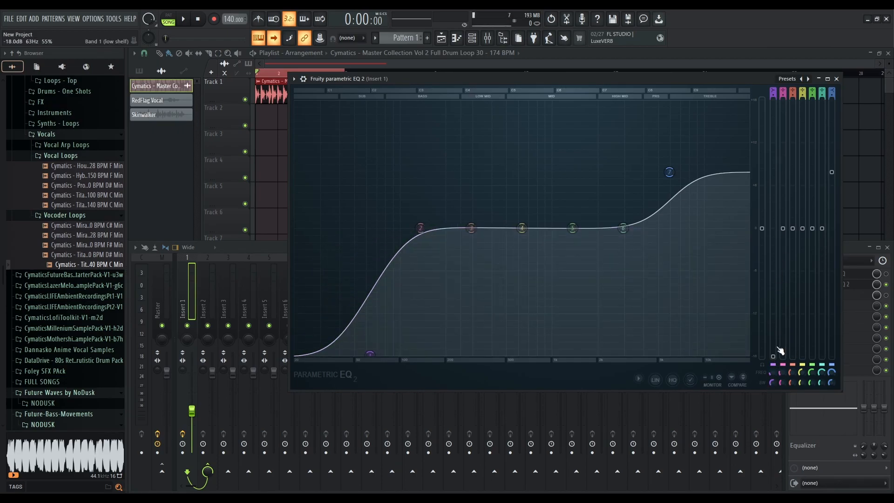
key(ctrl+z)
Flatten band 7 to 0 dB and set it back to a peaking band
drag(673, 173, 681, 231)
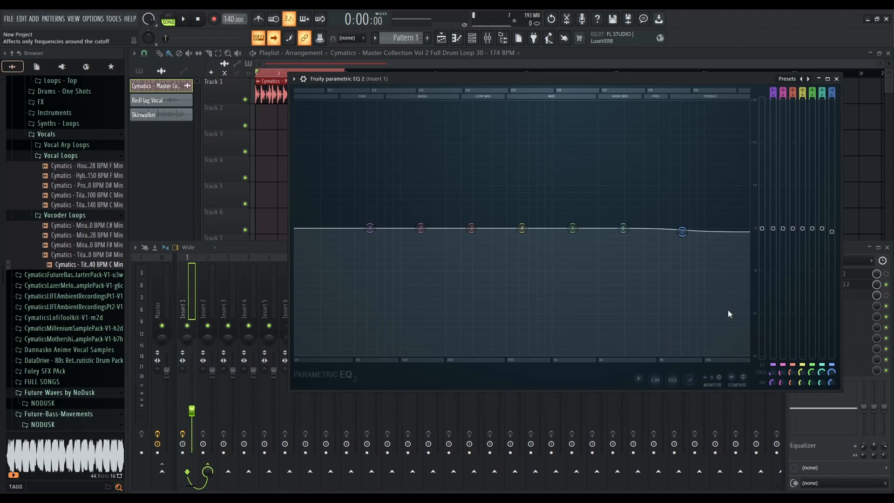
drag(833, 90, 833, 96)
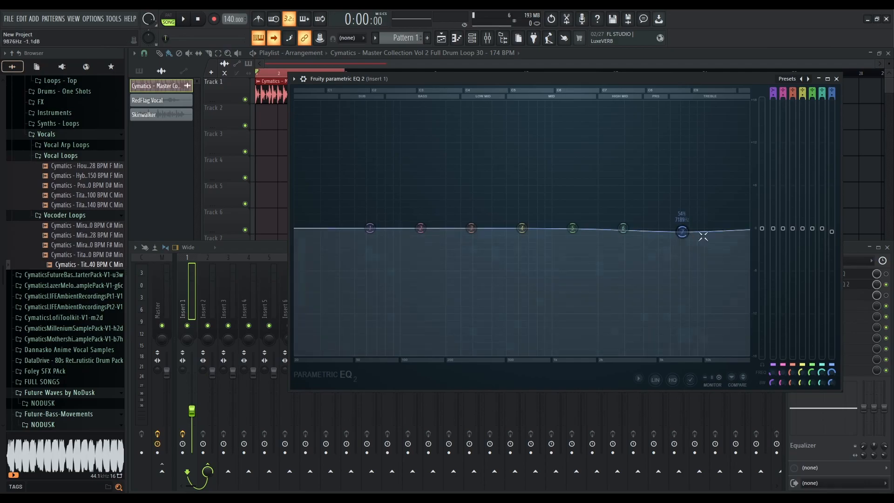
scroll(831, 380, down, 3)
scroll(830, 384, down, 10)
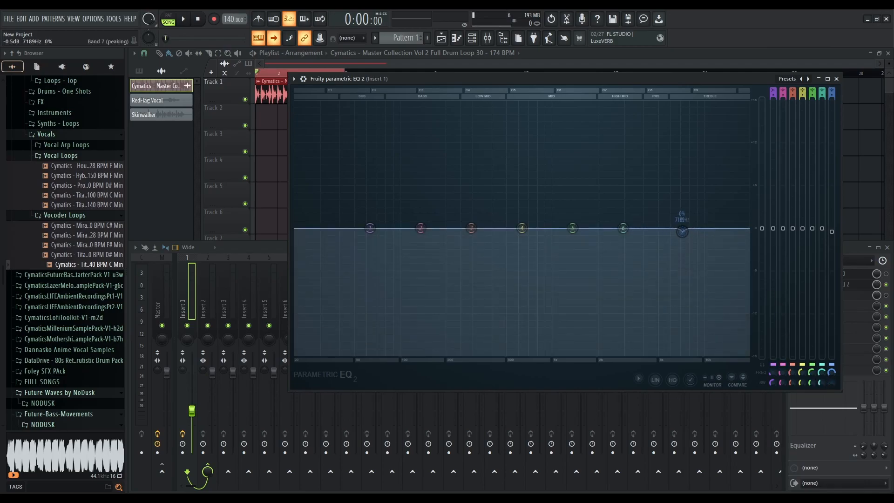
scroll(838, 231, up, 15)
mouse_move(831, 383)
mouse_down()
mouse_move(831, 357)
mouse_move(831, 386)
mouse_up()
scroll(682, 150, up, 5)
scroll(681, 150, down, 4)
drag(682, 150, 685, 226)
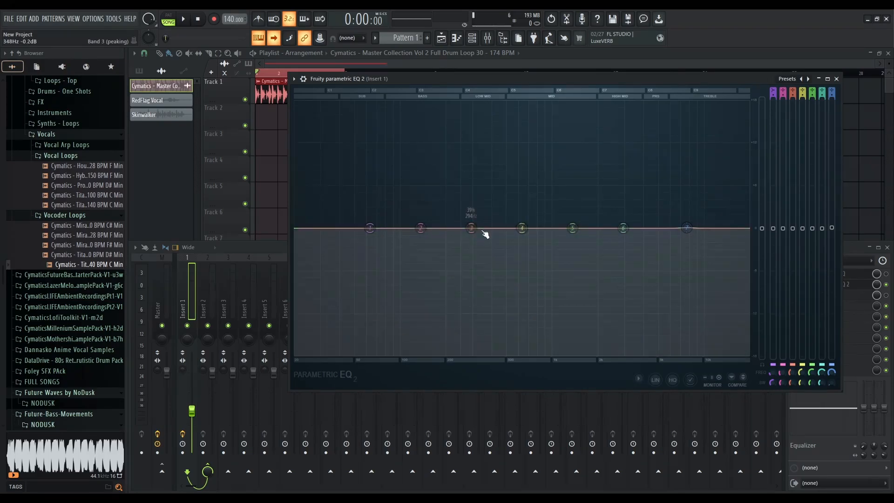
Start playback and boost band 3 by about 12 dB around 325 Hz
drag(472, 228, 482, 228)
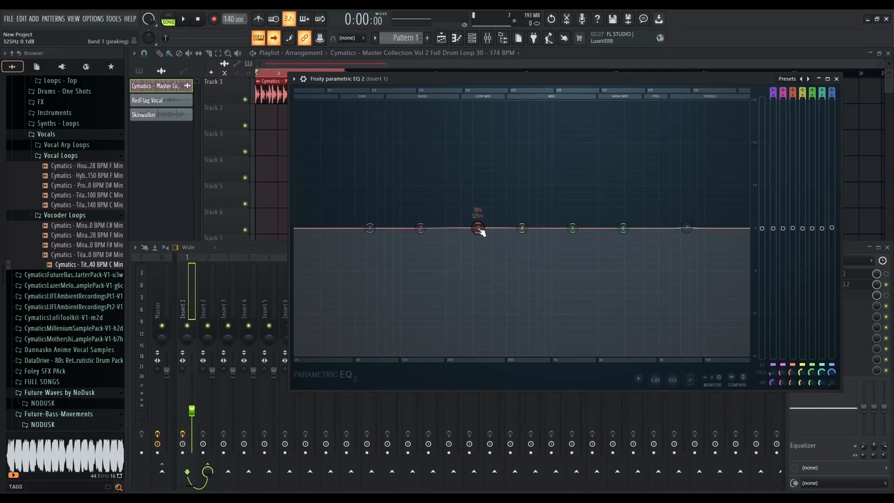
drag(792, 379, 793, 382)
key(space)
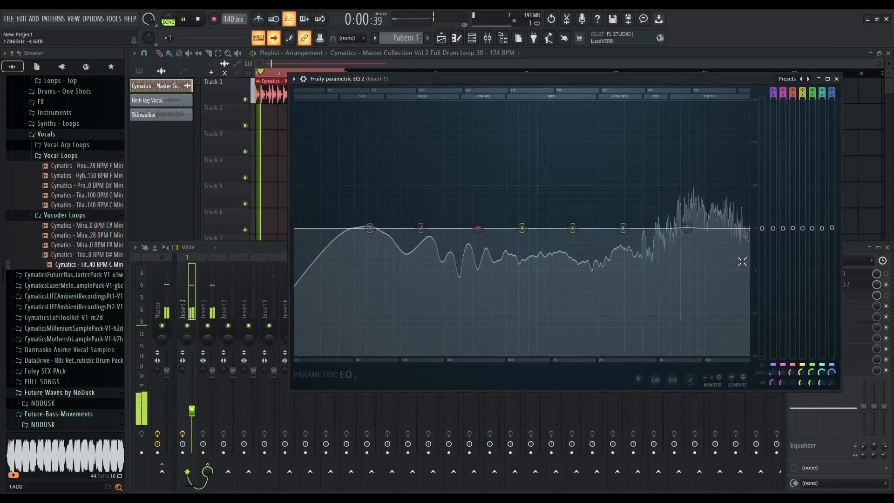
drag(793, 228, 792, 142)
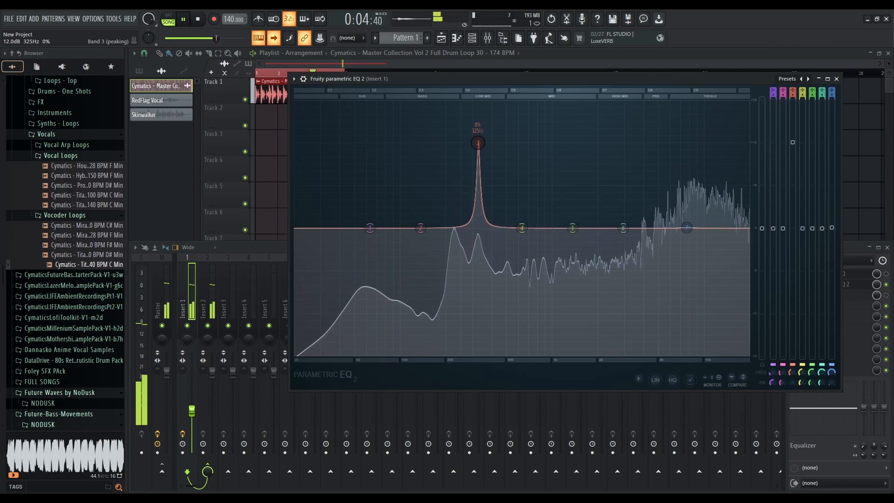
Cut band 3 deeply around 334 Hz, return it to 0 dB, and stop playback
drag(792, 373, 791, 375)
drag(792, 142, 792, 351)
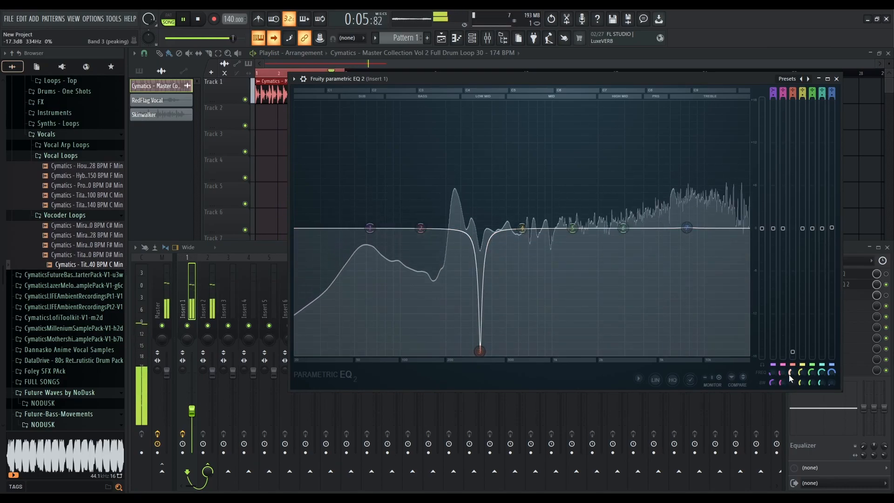
drag(495, 350, 498, 227)
key(space)
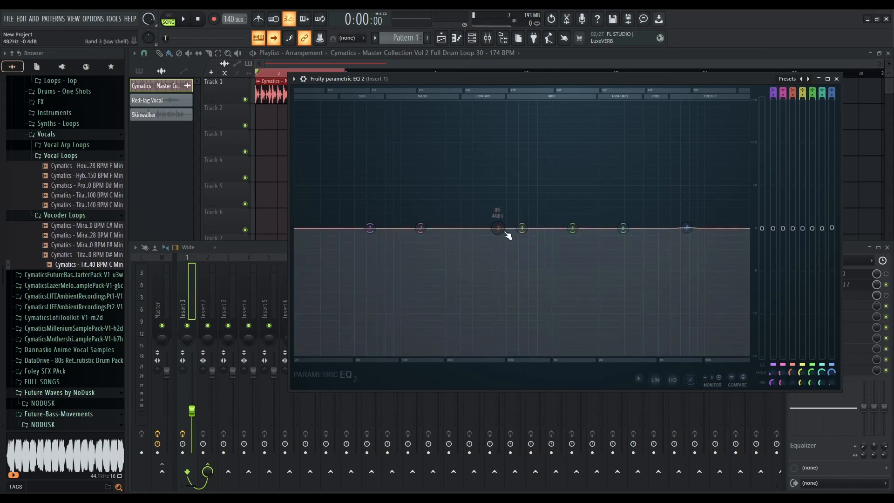
Turn band 3 into a notch and sweep it across the spectrum during playback, widening it around 325 Hz
mouse_move(497, 228)
mouse_down()
mouse_move(452, 331)
mouse_move(379, 224)
mouse_move(403, 231)
mouse_move(447, 328)
mouse_move(409, 319)
mouse_move(496, 228)
mouse_up()
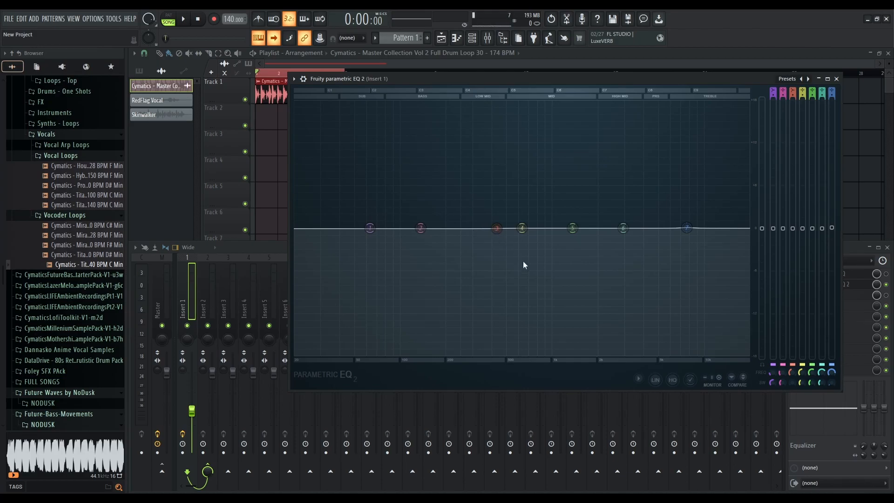
click(548, 292)
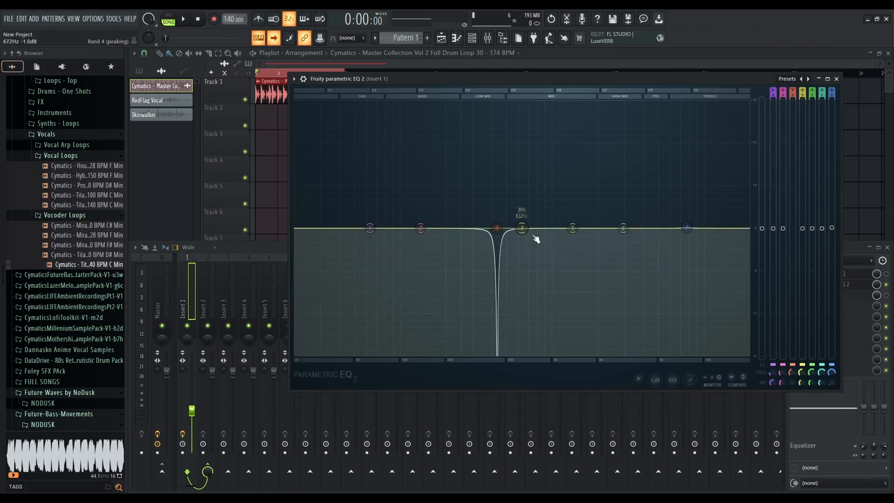
mouse_move(493, 229)
mouse_down()
mouse_move(485, 228)
mouse_move(496, 228)
mouse_up()
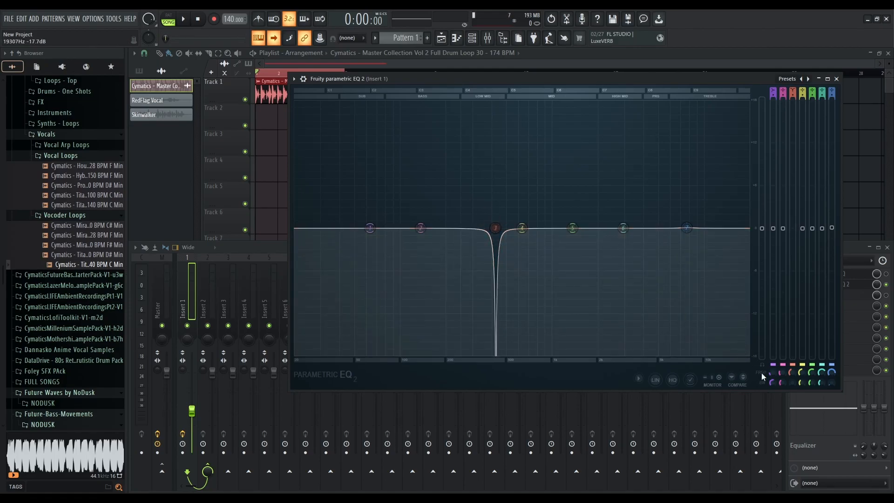
key(space)
drag(495, 228, 587, 234)
drag(793, 383, 792, 369)
drag(579, 227, 478, 227)
key(space)
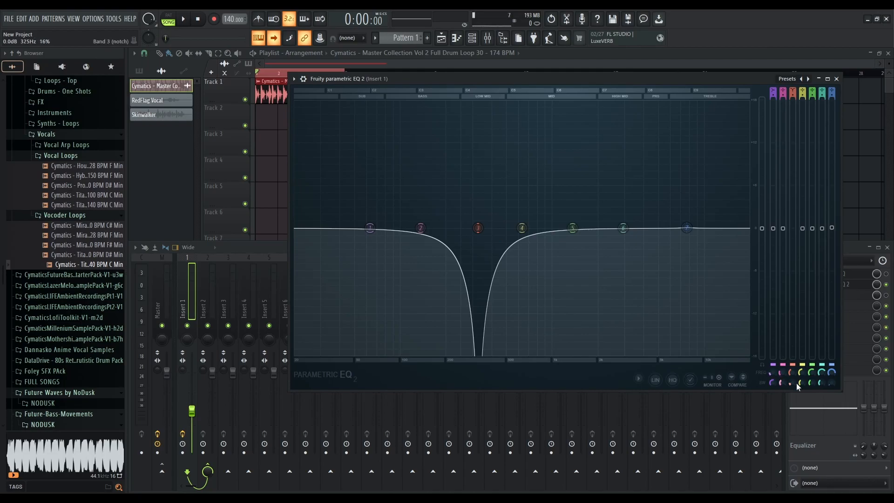
Adjust the band 3 notch's width and audition it with playback
drag(793, 373, 792, 371)
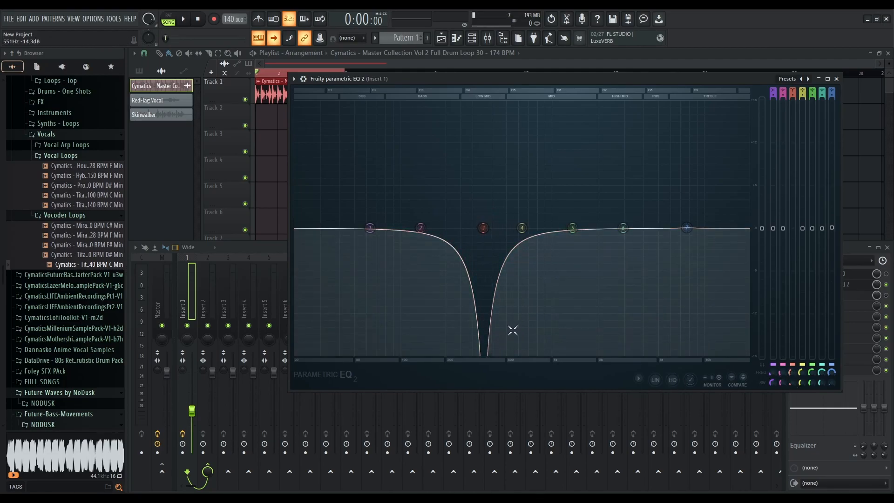
key(space)
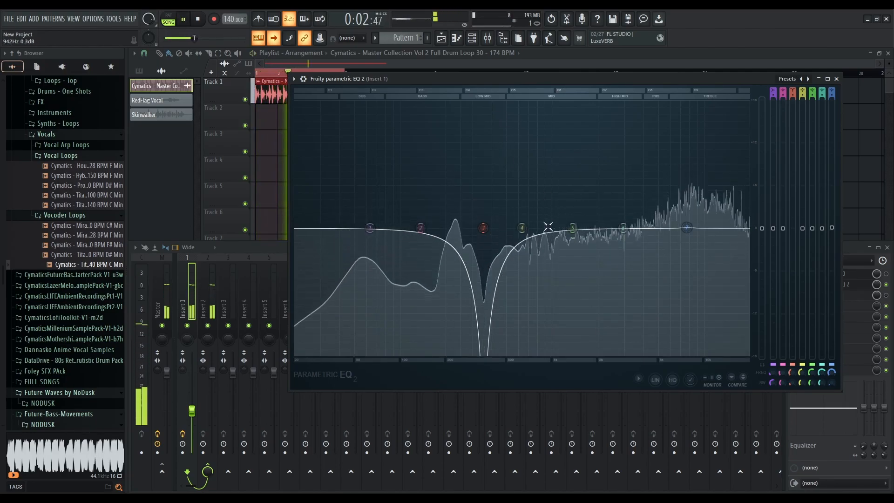
key(space)
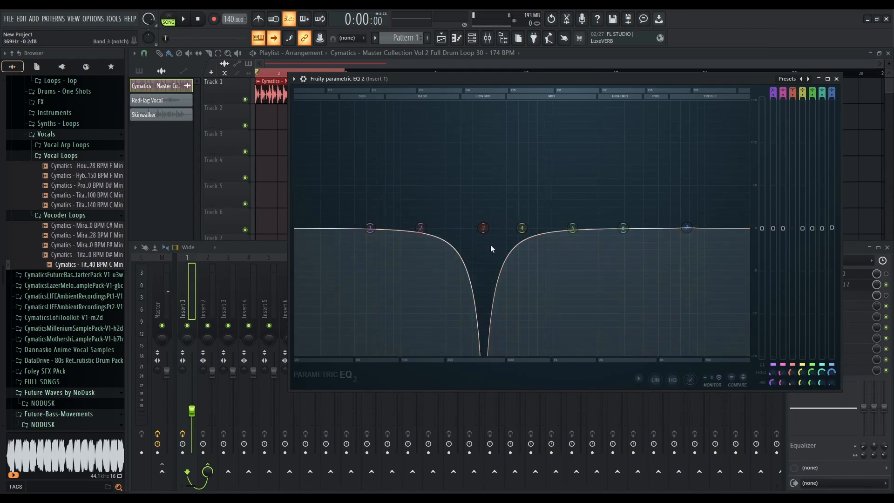
Switch band 3 to a high pass and lower its cutoff frequency
click(542, 277)
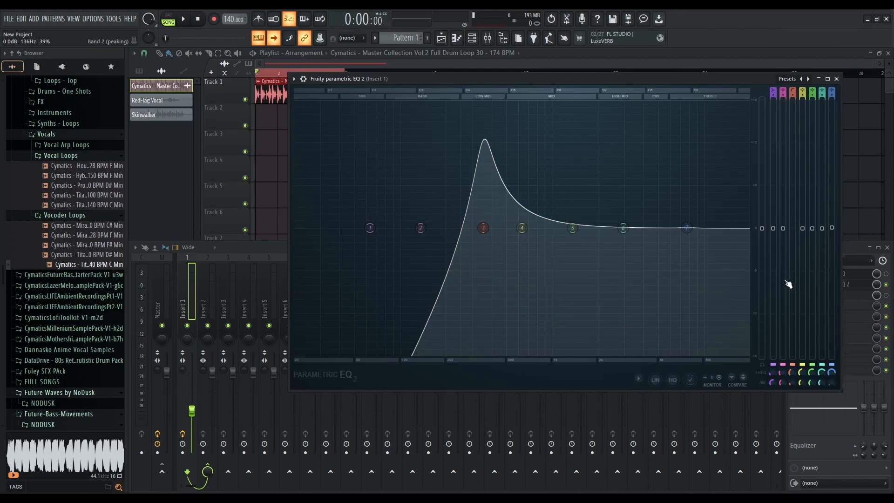
drag(792, 382, 793, 383)
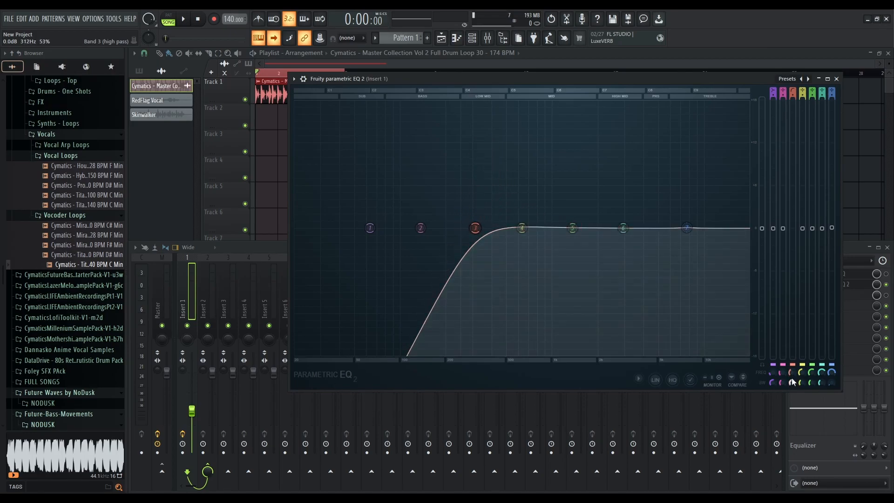
drag(475, 228, 463, 228)
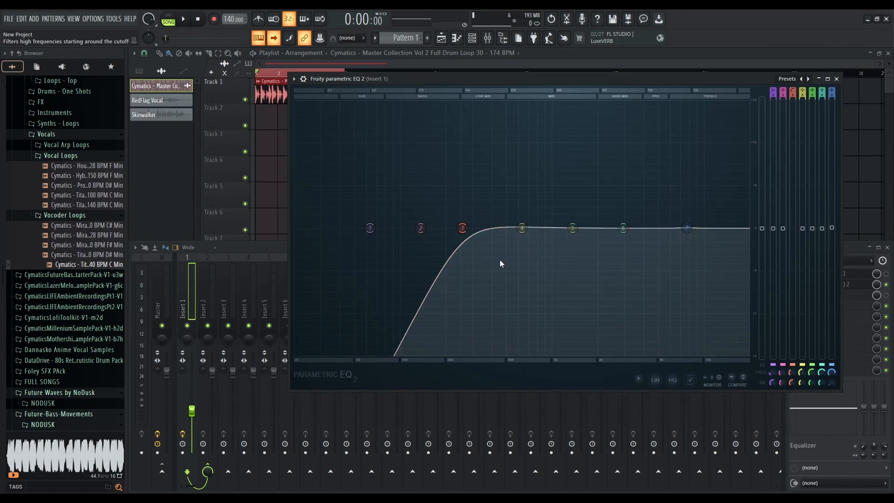
Change band 3 to a band pass and sweep its frequency while the loop plays
click(518, 267)
drag(466, 231, 514, 228)
drag(792, 384, 792, 403)
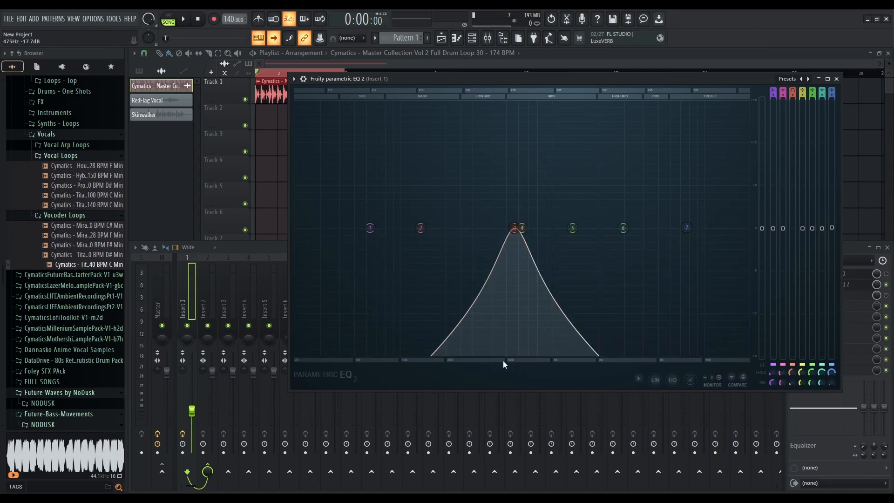
key(space)
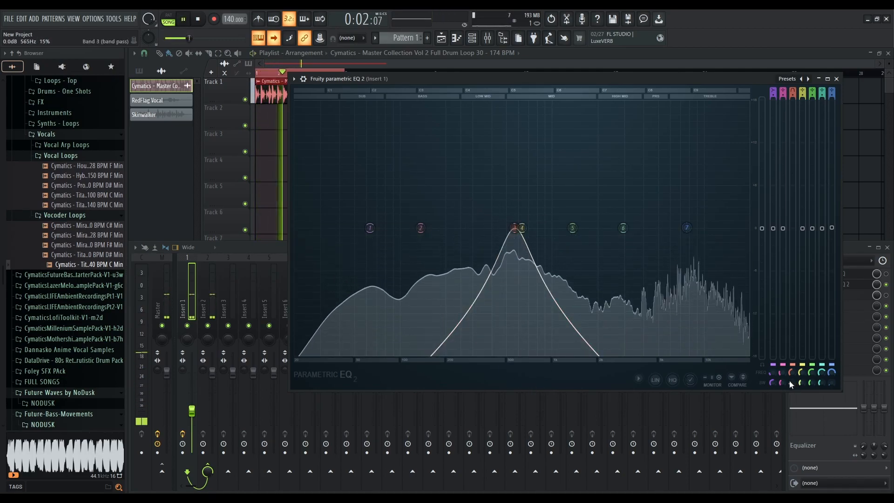
drag(514, 229, 474, 228)
key(space)
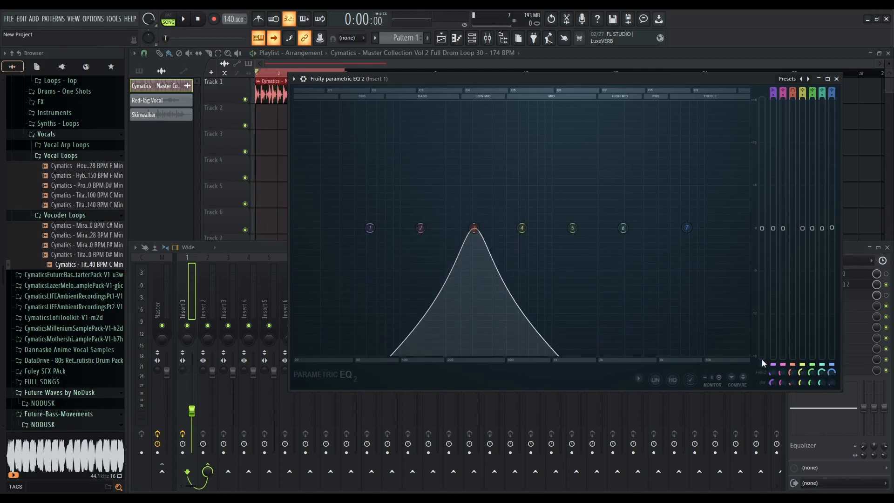
Try band 3 as a low pass, then reset band 3 back to a flat response
click(521, 260)
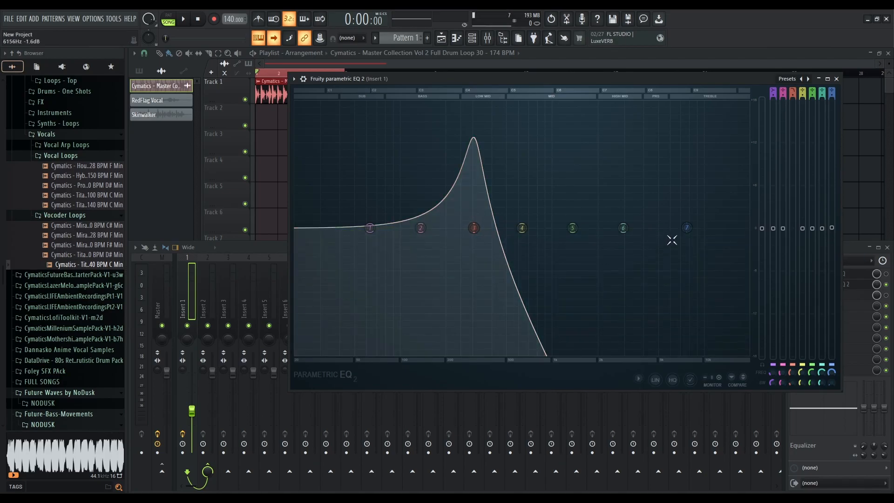
click(509, 256)
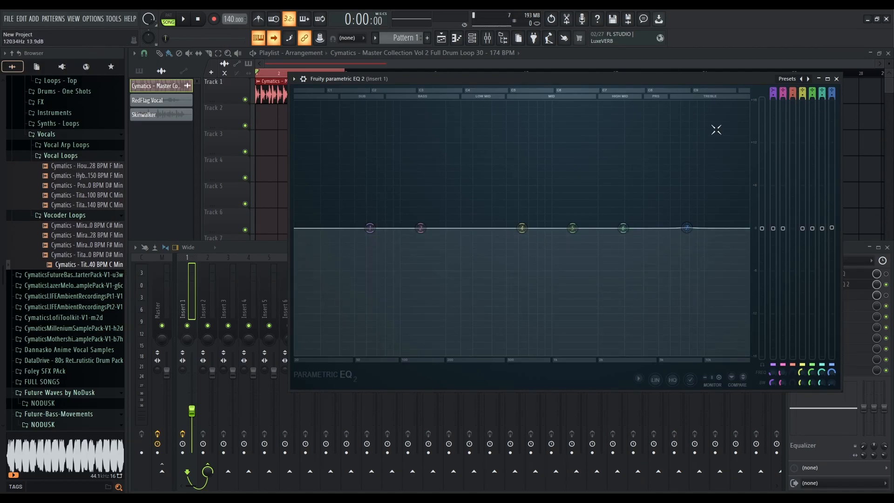
drag(792, 93, 792, 66)
drag(474, 274, 476, 225)
Mark a playlist time selection over roughly bars 1 to 15 and select the RedFlag Vocal clip
drag(445, 77, 418, 148)
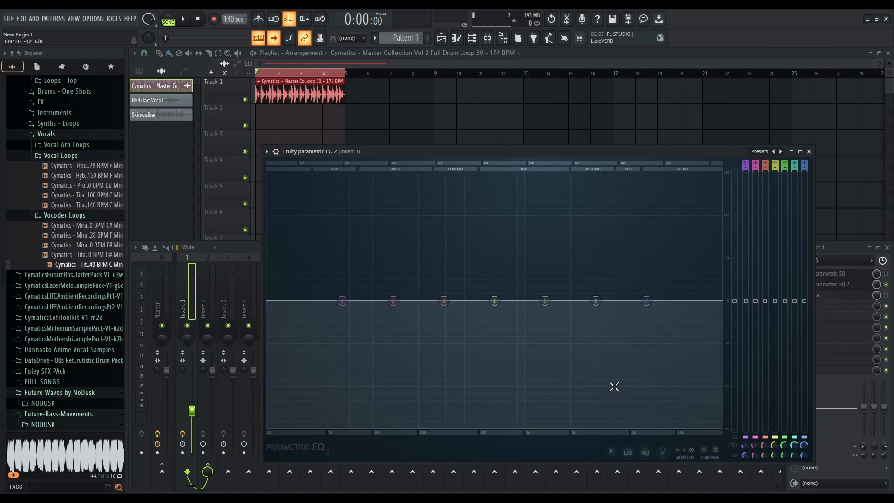
drag(350, 77, 568, 74)
drag(259, 74, 348, 87)
click(169, 103)
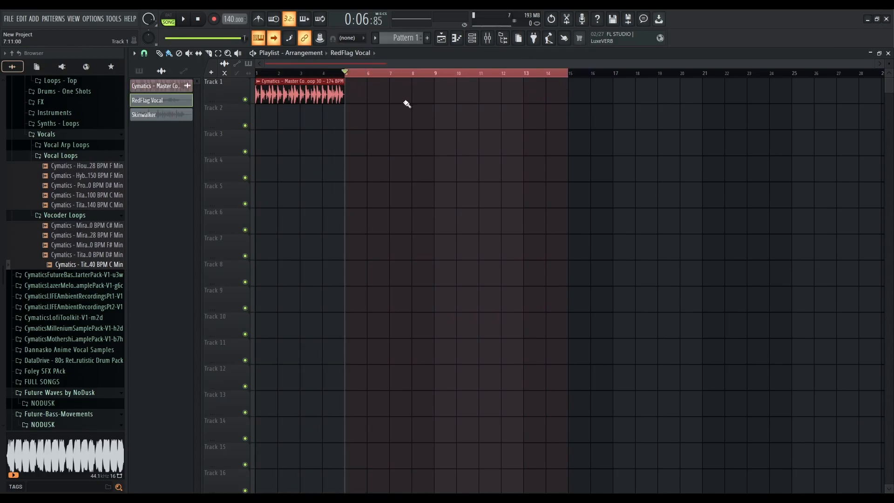
Open the mixer and the FETISH compressor on insert 3, and reposition its plugin window
click(472, 37)
click(488, 38)
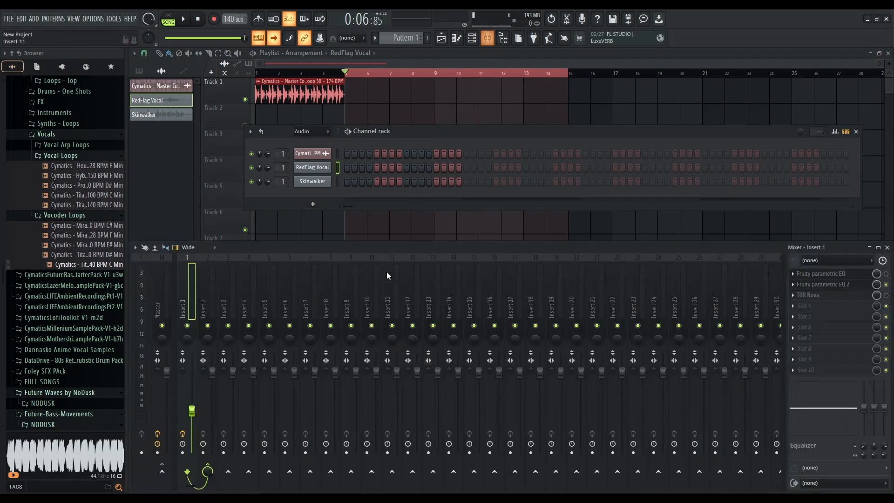
click(233, 298)
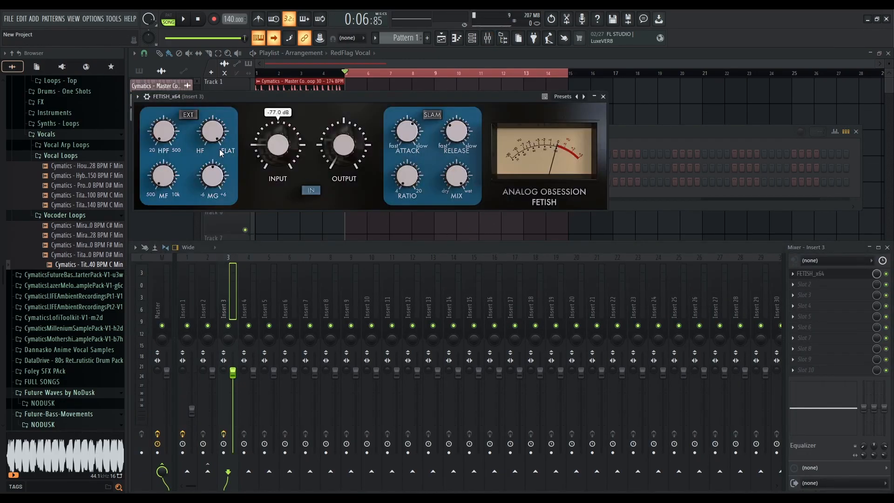
drag(289, 151, 288, 100)
drag(505, 98, 623, 284)
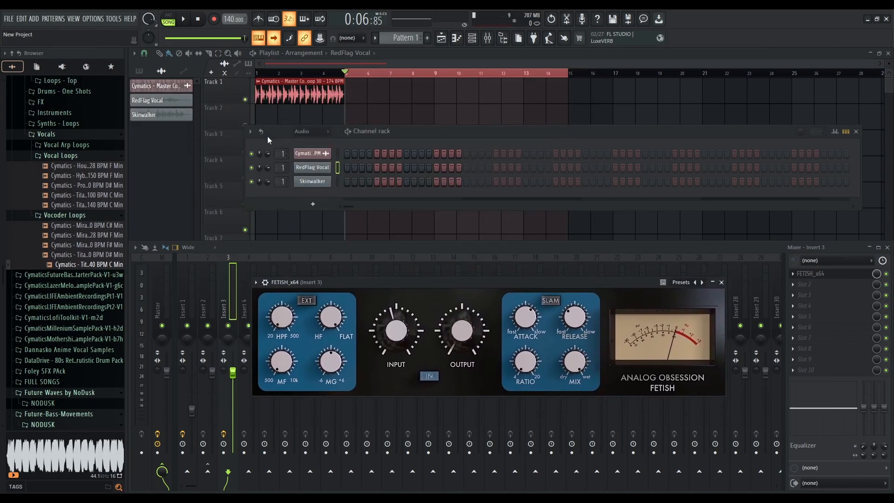
Place the Skinwalker clip after the RedFlag Vocal clip around bar 11 and extend the time selection to bar 16
double_click(177, 106)
click(355, 97)
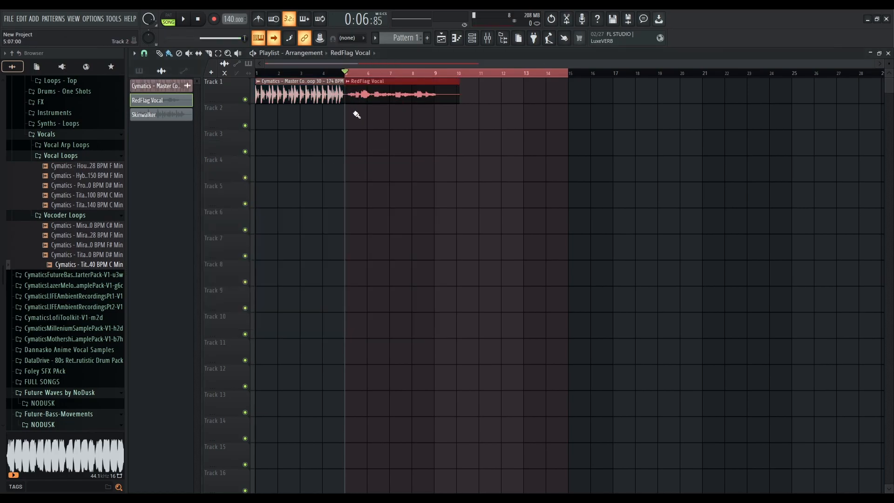
click(483, 97)
drag(572, 77, 595, 78)
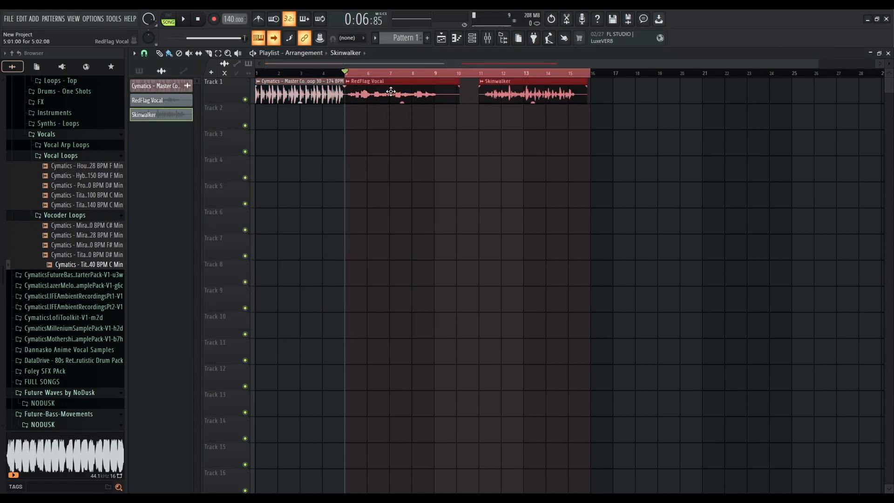
Reopen the mixer and bring up the FETISH plugin on insert 3
click(487, 37)
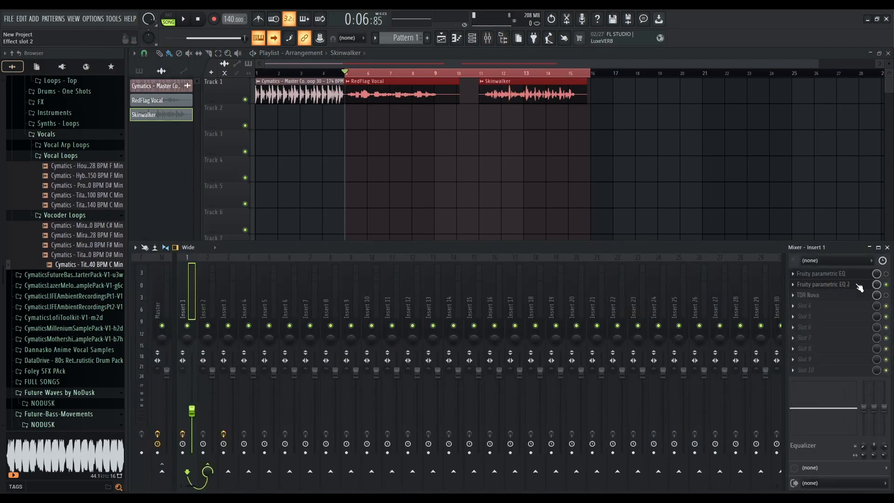
click(225, 291)
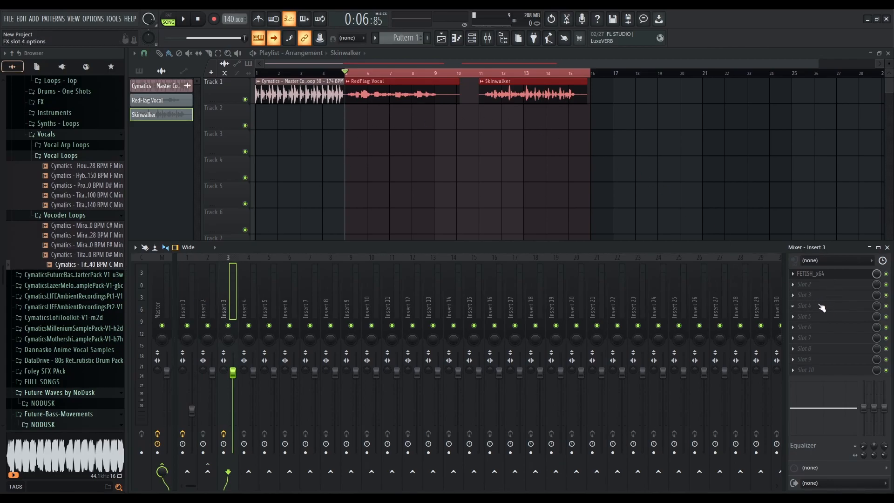
click(819, 275)
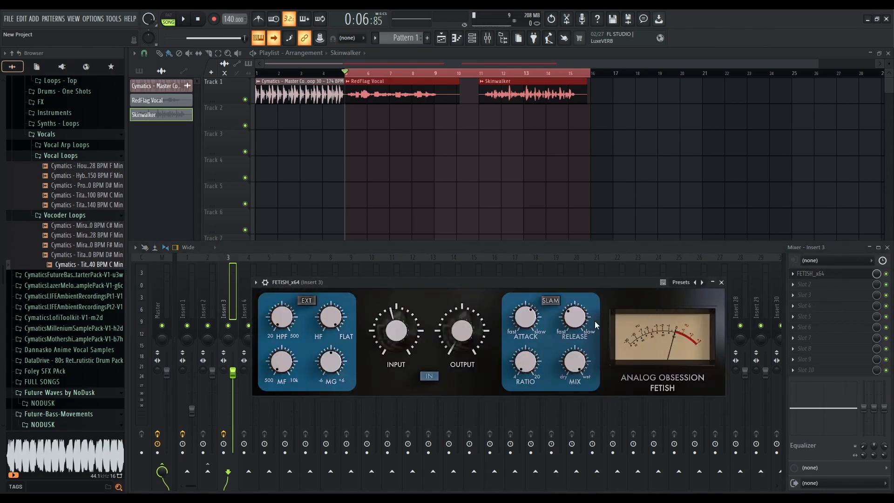
mouse_move(464, 332)
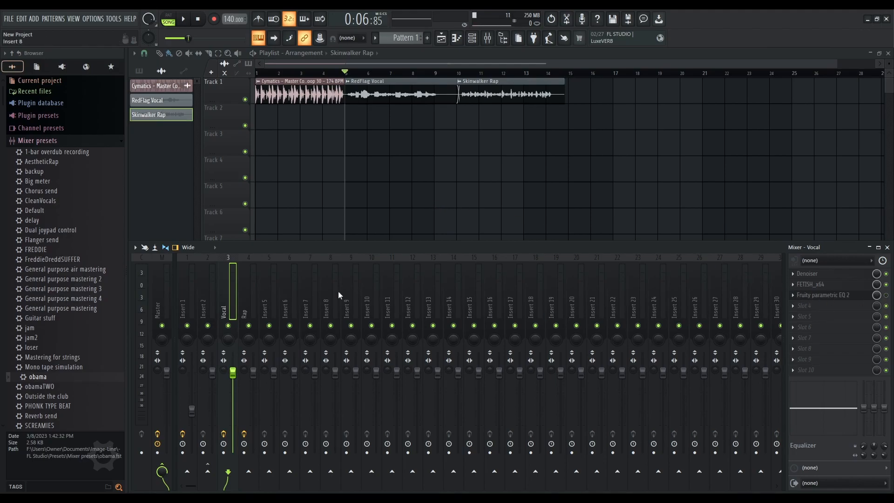
Select the Rap and Vocal inserts and inspect Fruity parametric EQ 2 on the Vocal insert
click(246, 283)
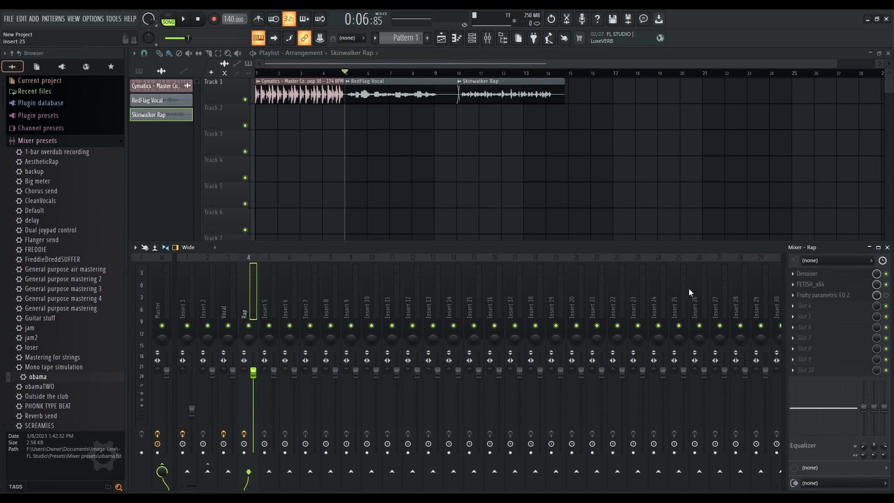
click(230, 278)
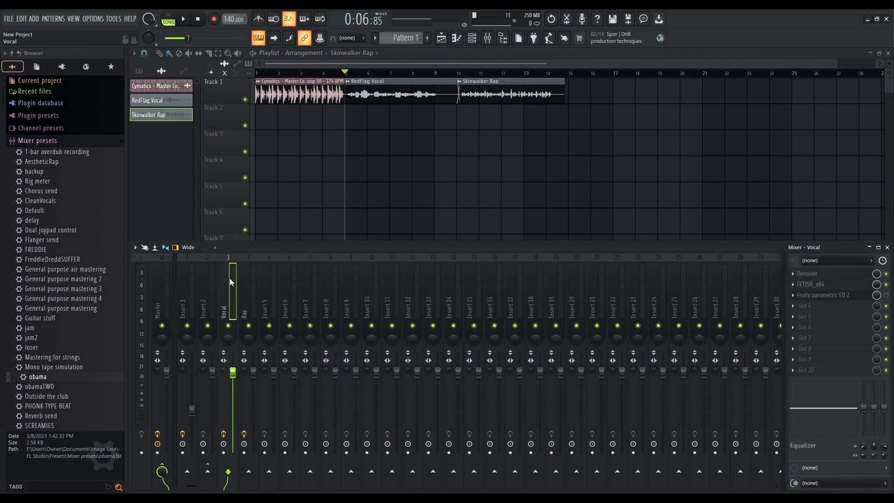
click(836, 295)
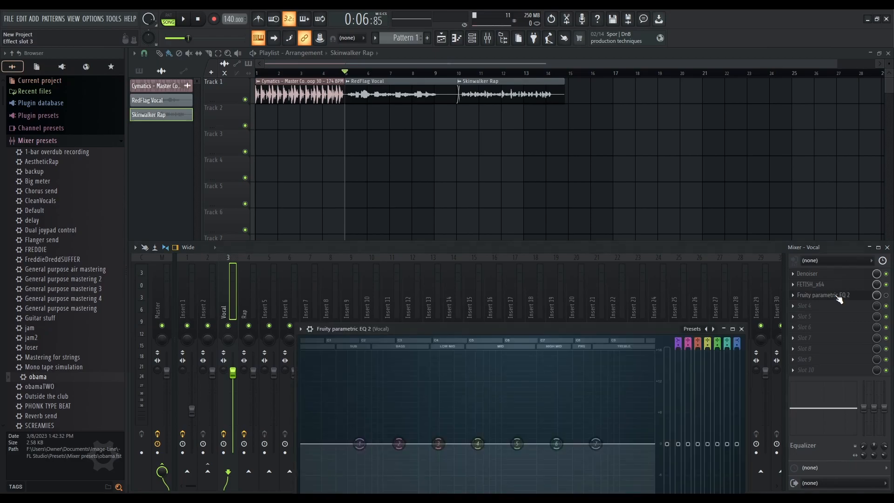
drag(561, 324, 574, 214)
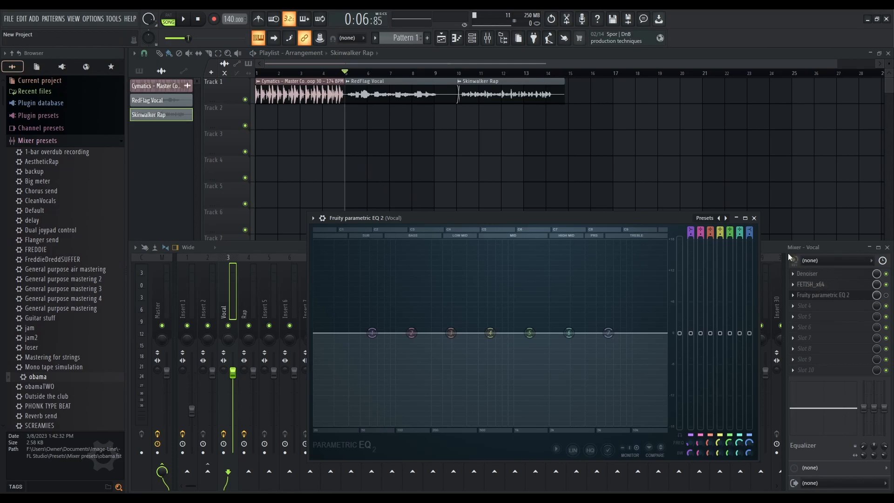
click(753, 218)
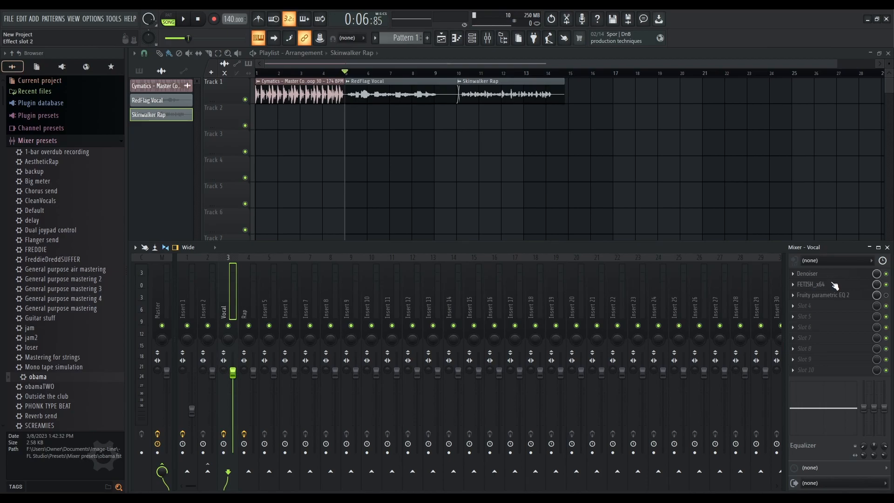
Inspect the FETISH plugin on the Vocal insert and briefly play the arrangement
click(833, 284)
drag(510, 285, 514, 192)
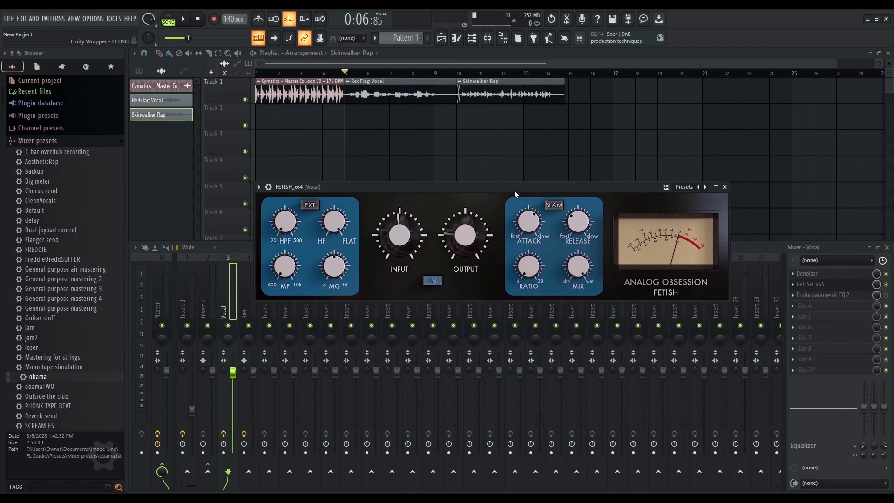
mouse_move(406, 250)
mouse_move(468, 239)
click(724, 186)
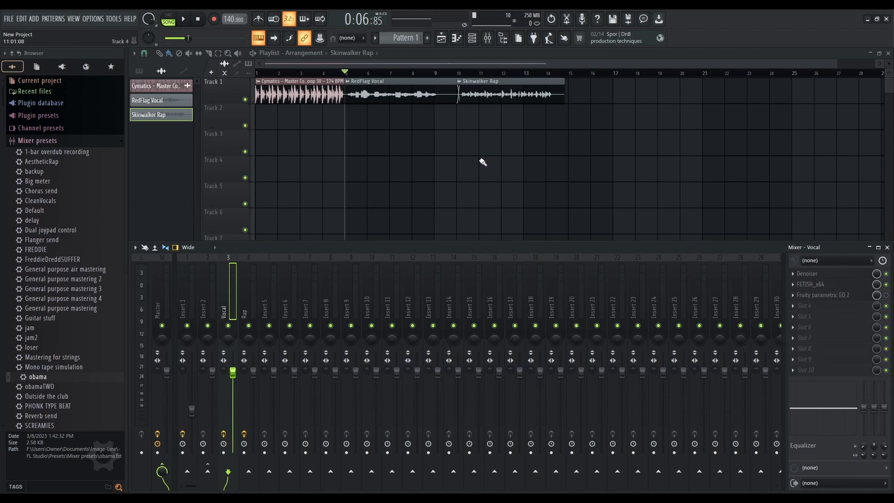
key(space)
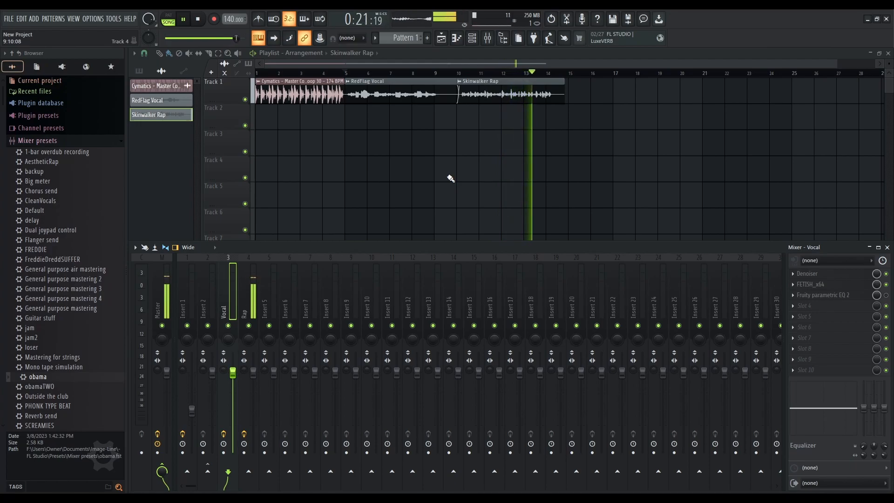
key(space)
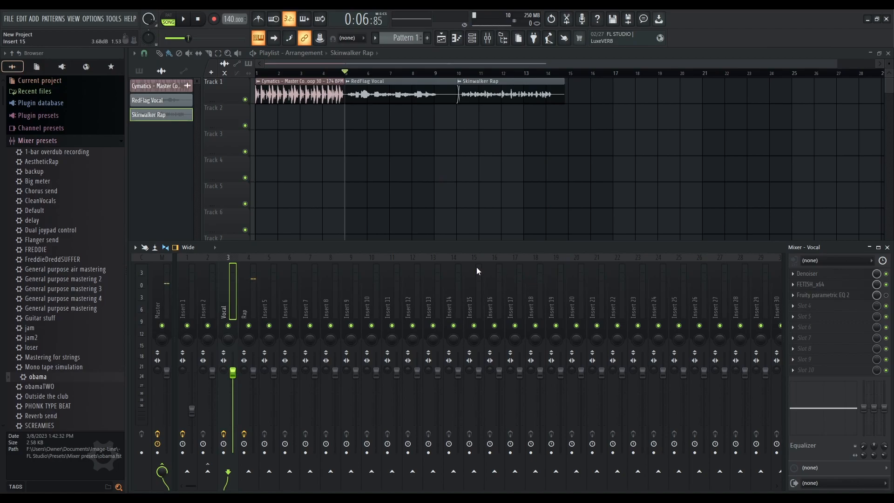
Open Fruity parametric EQ 2 on the Vocal insert, enlarge its window, and play the loop briefly
click(841, 299)
drag(486, 218, 350, 122)
drag(621, 363, 734, 387)
drag(543, 90, 625, 145)
drag(351, 149, 345, 112)
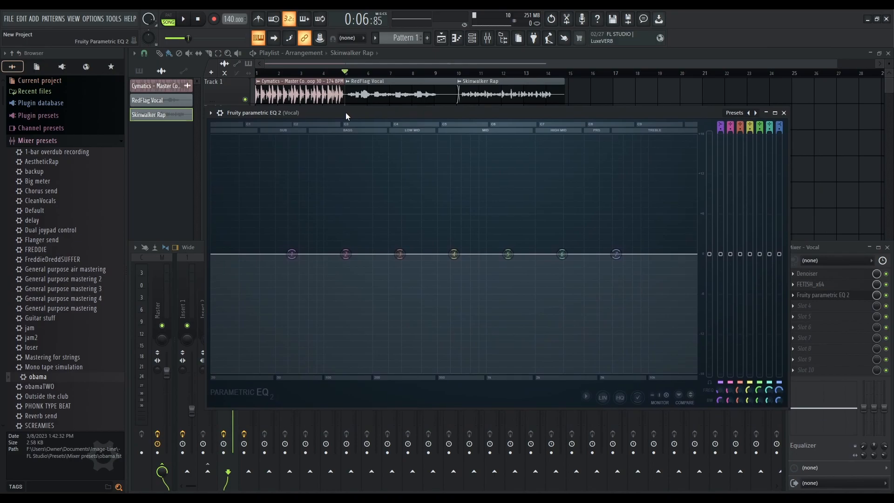
key(space)
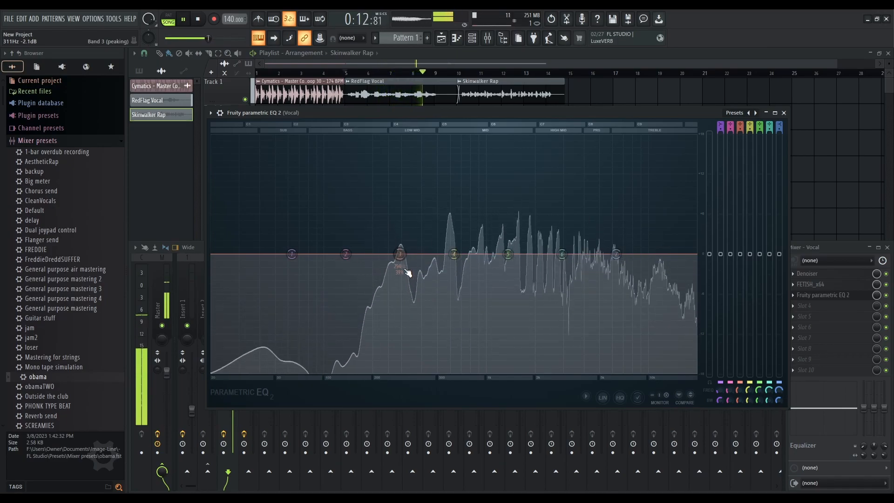
key(space)
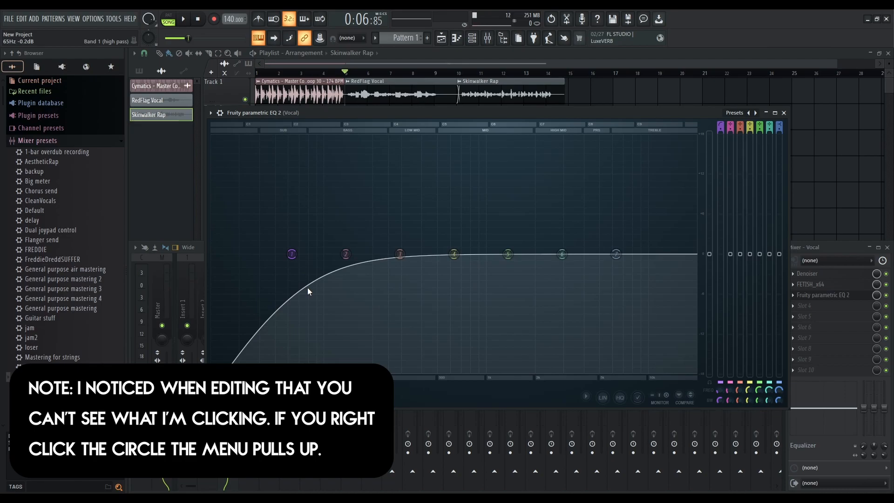
Try several slope orders on band 1's high pass filter while nudging its position
right_click(291, 253)
mouse_move(305, 285)
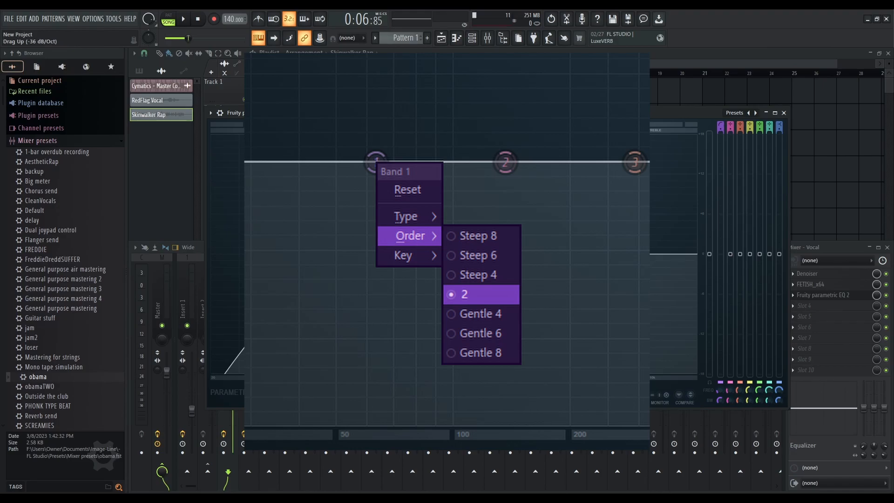
click(327, 300)
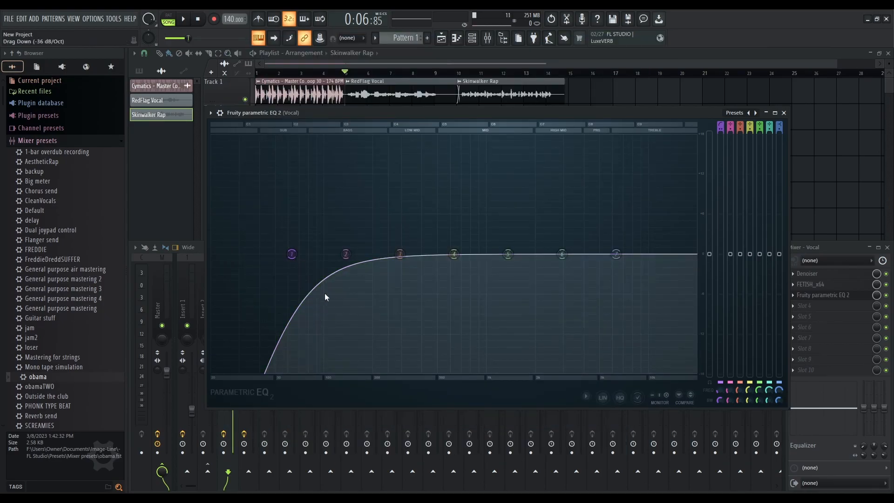
click(342, 306)
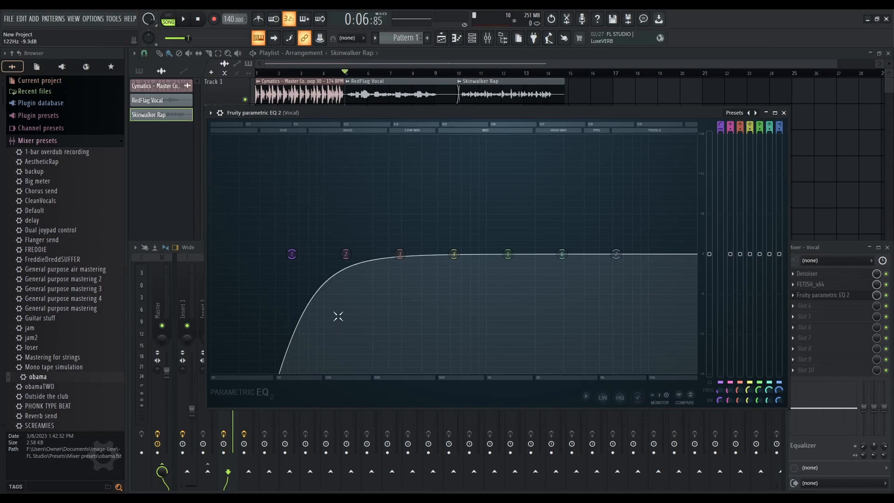
mouse_move(292, 253)
mouse_down()
mouse_move(250, 253)
mouse_move(359, 254)
mouse_move(293, 258)
mouse_up()
click(323, 316)
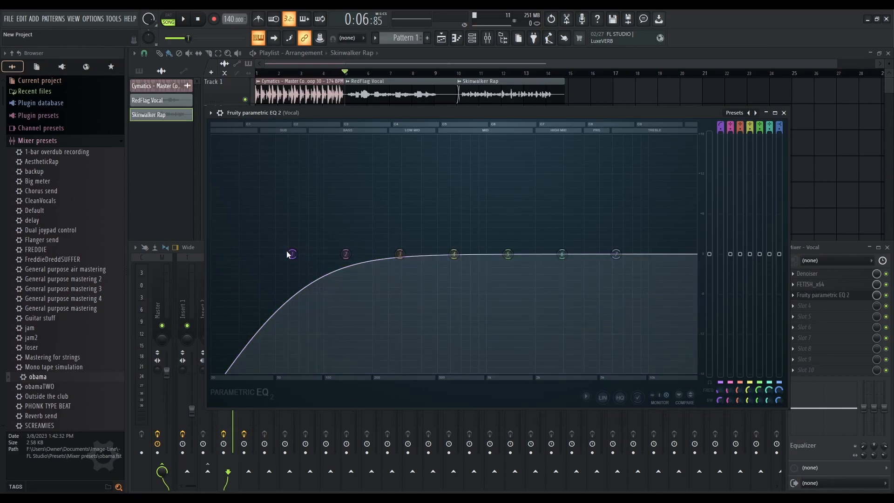
drag(293, 255, 298, 256)
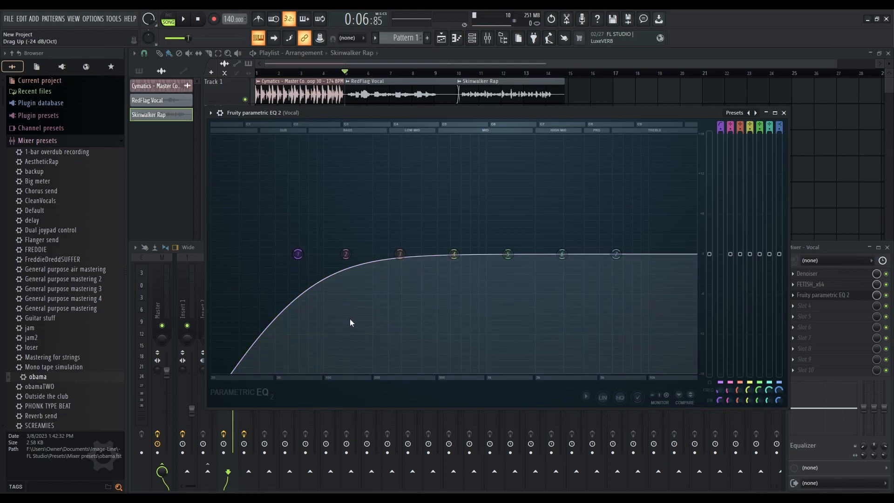
click(346, 334)
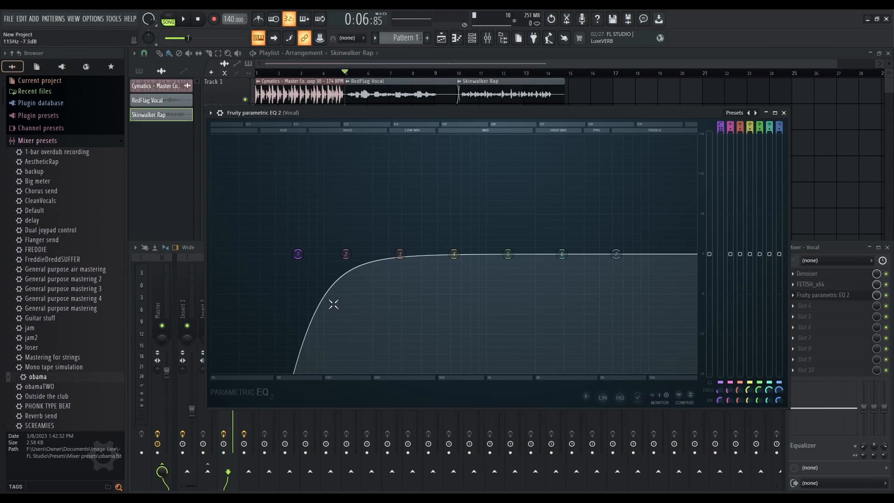
Adjust band 1's knob and raise its high-pass cutoff to about 321 Hz
right_click(298, 254)
mouse_move(298, 254)
mouse_down()
mouse_move(336, 254)
mouse_move(280, 253)
mouse_move(323, 253)
mouse_move(307, 254)
mouse_up()
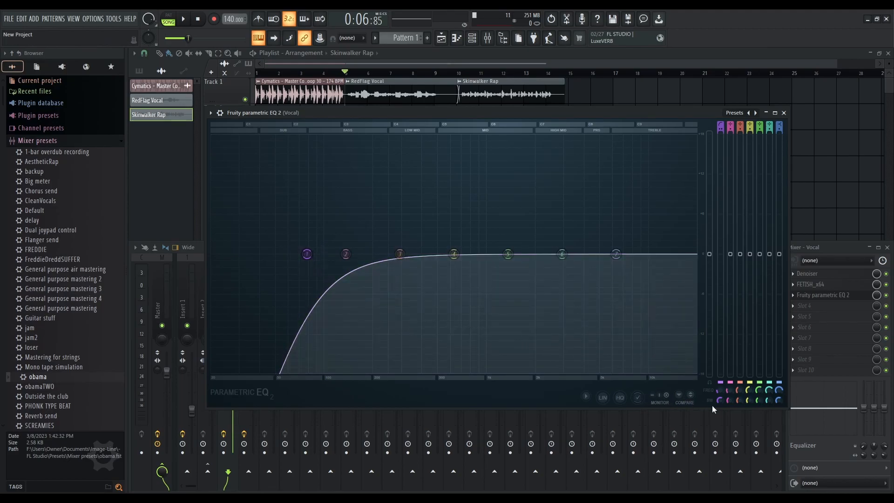
drag(721, 401, 721, 412)
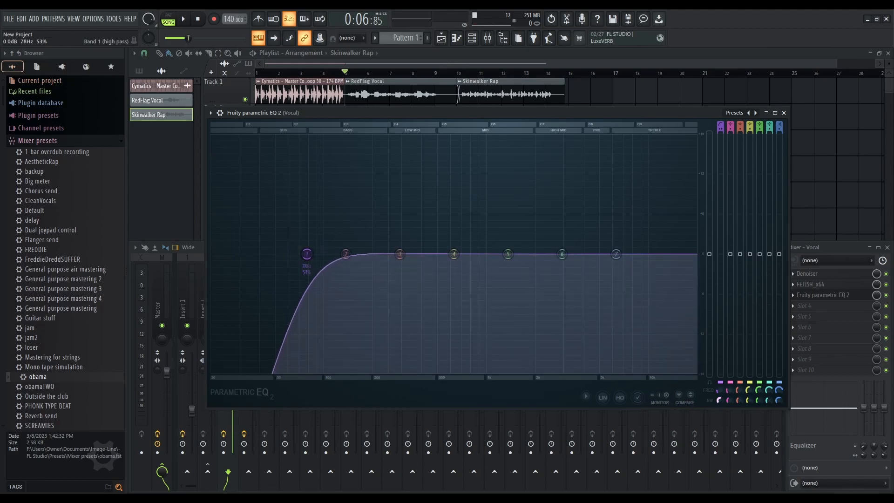
drag(306, 253, 374, 254)
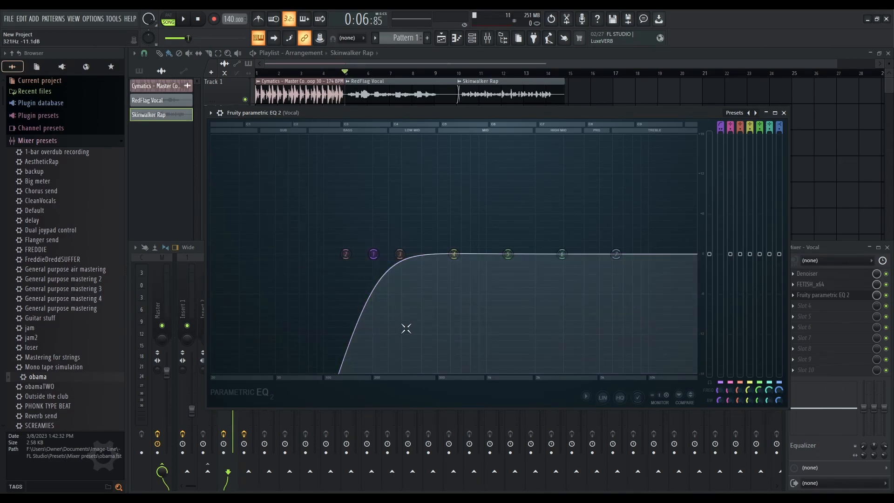
Play the loop while tuning band 1's high-pass cutoff to about 156 Hz, then move band 2 aside
key(space)
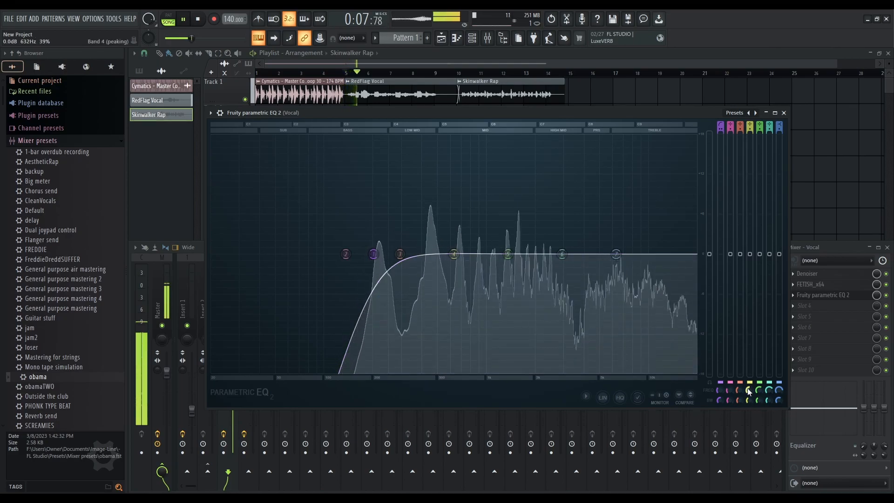
drag(720, 390, 720, 402)
mouse_move(340, 254)
mouse_down()
mouse_move(296, 254)
mouse_move(335, 253)
mouse_up()
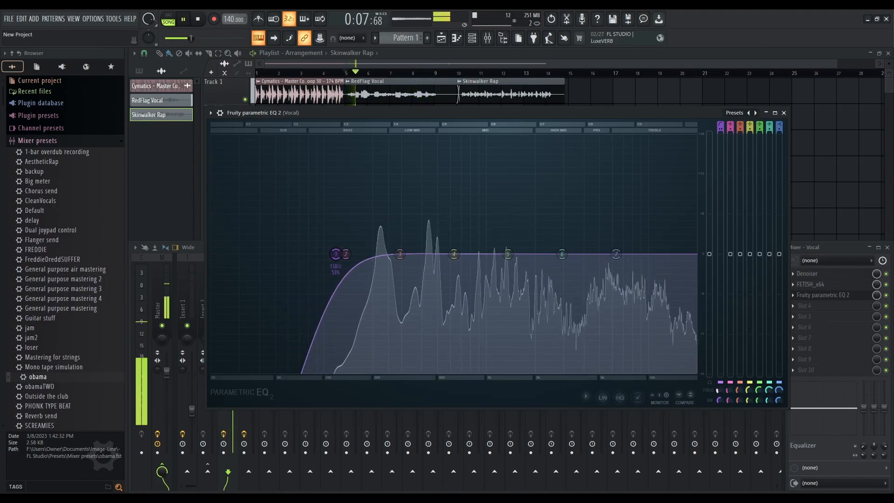
drag(335, 254, 345, 254)
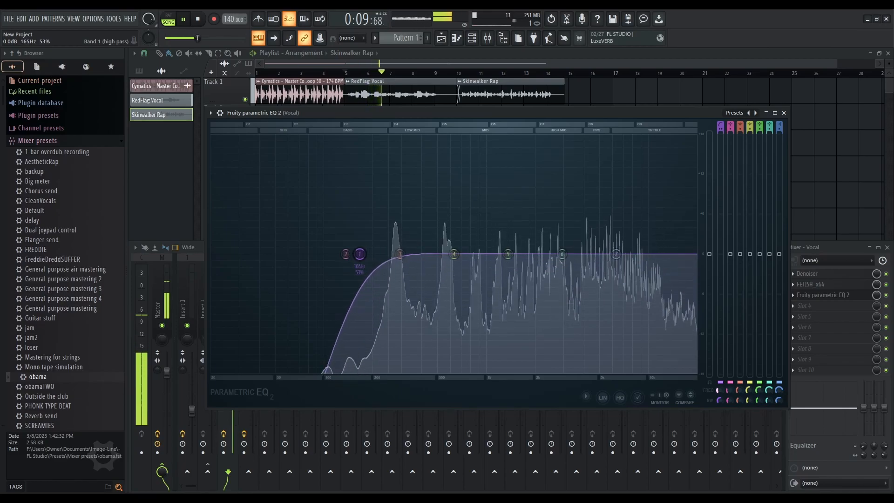
drag(350, 254, 346, 254)
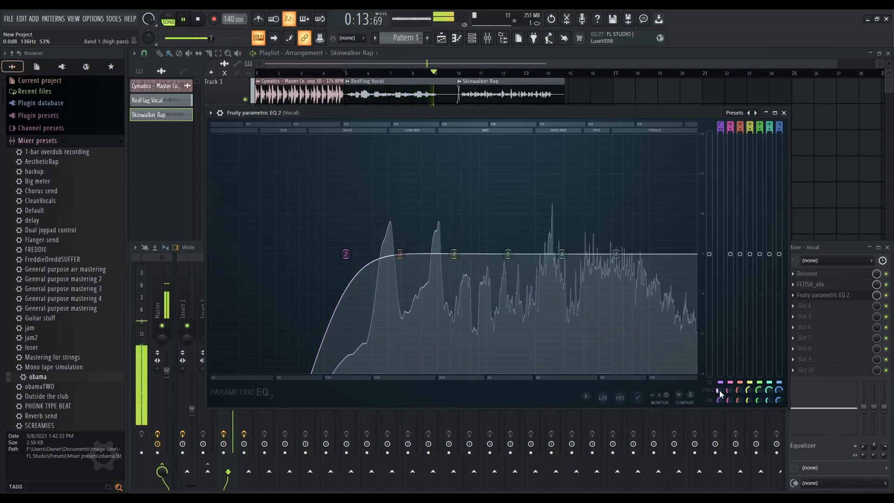
key(space)
drag(345, 254, 388, 254)
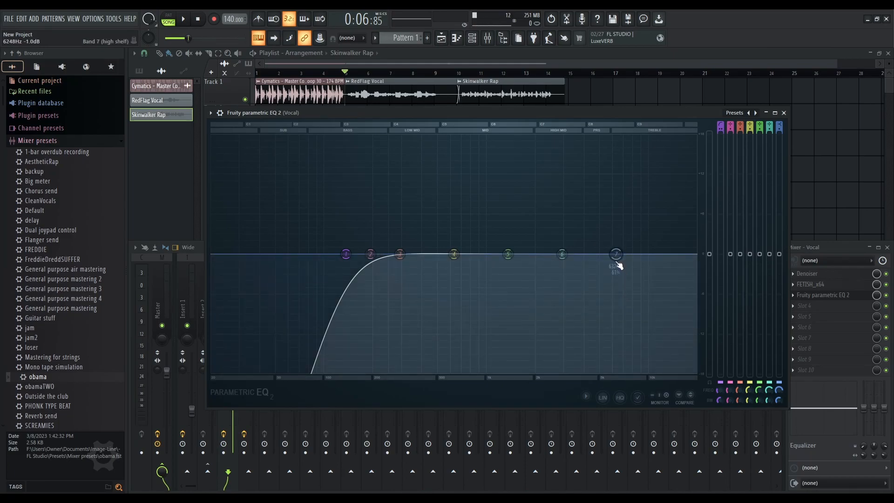
Play the loop and move band 7's high shelf up to about 7436 Hz with a slight boost
key(space)
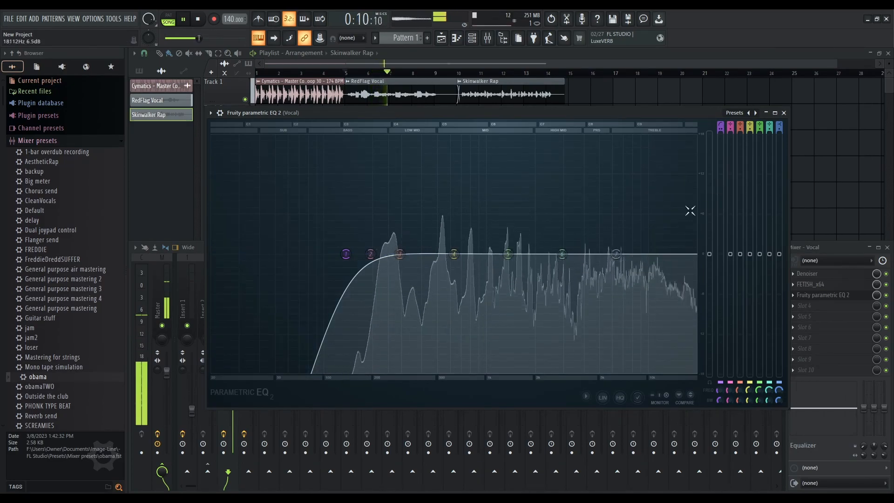
key(space)
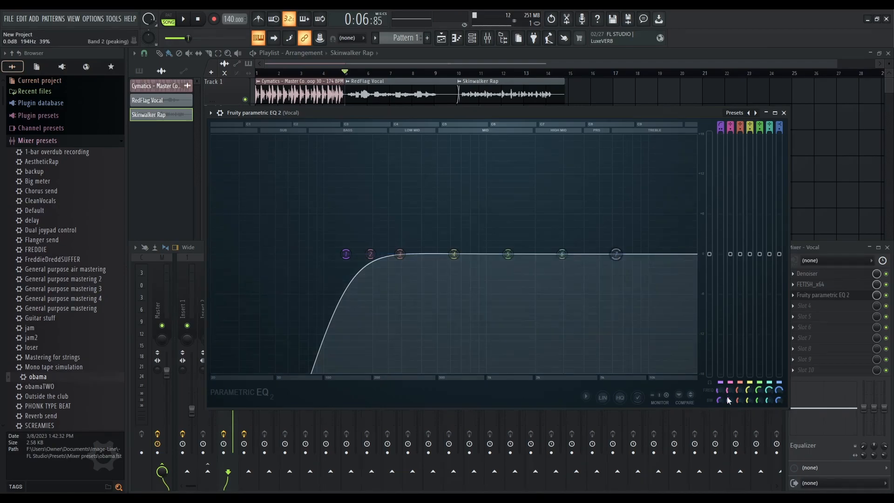
key(space)
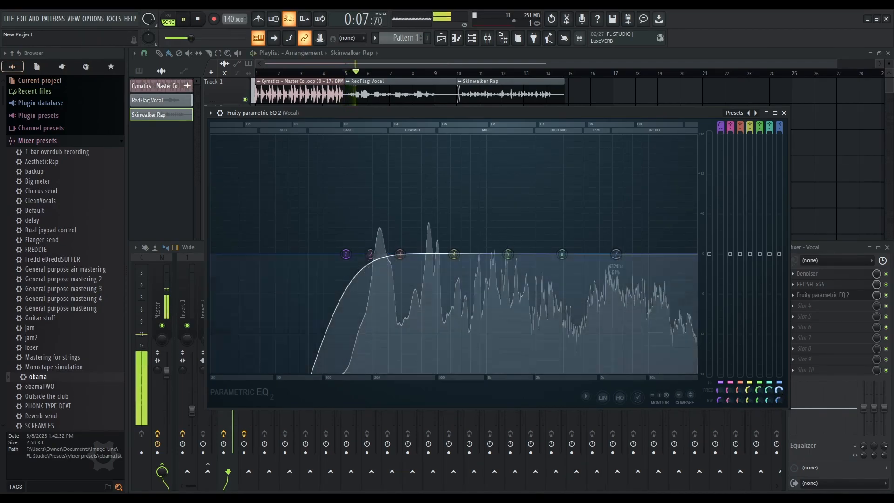
mouse_move(612, 253)
mouse_down()
mouse_move(627, 244)
mouse_move(627, 209)
mouse_move(626, 315)
mouse_move(627, 226)
mouse_move(627, 246)
mouse_up()
key(space)
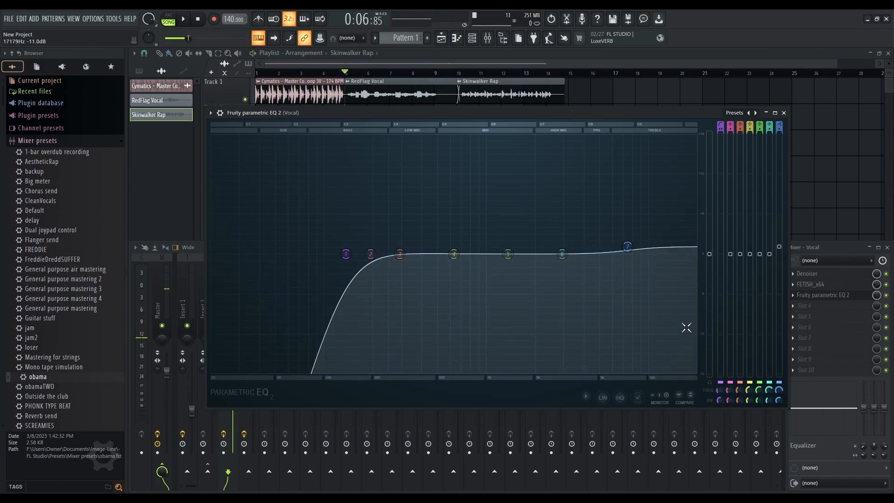
Compare band 7's high-shelf boost against 0 dB during playback, finishing with a larger boost
key(space)
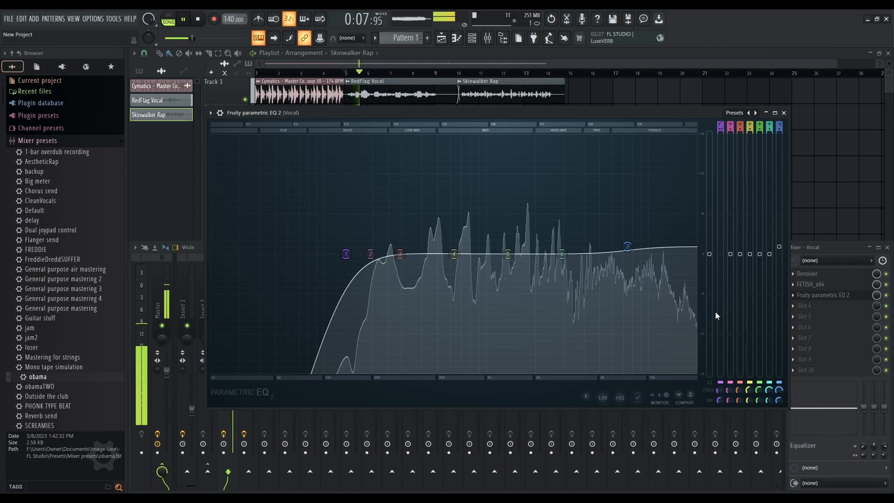
drag(778, 247, 778, 239)
key(space)
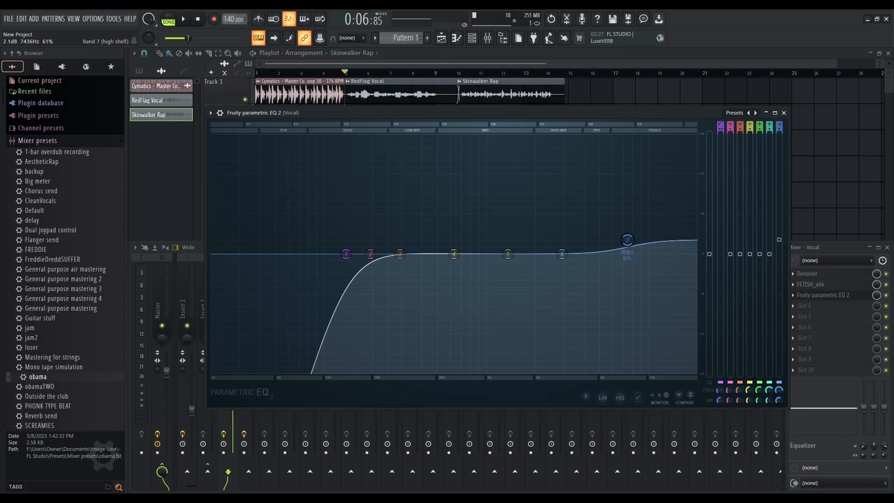
key(space)
mouse_move(779, 240)
mouse_down()
mouse_move(779, 153)
mouse_move(779, 359)
mouse_move(778, 257)
mouse_up()
key(space)
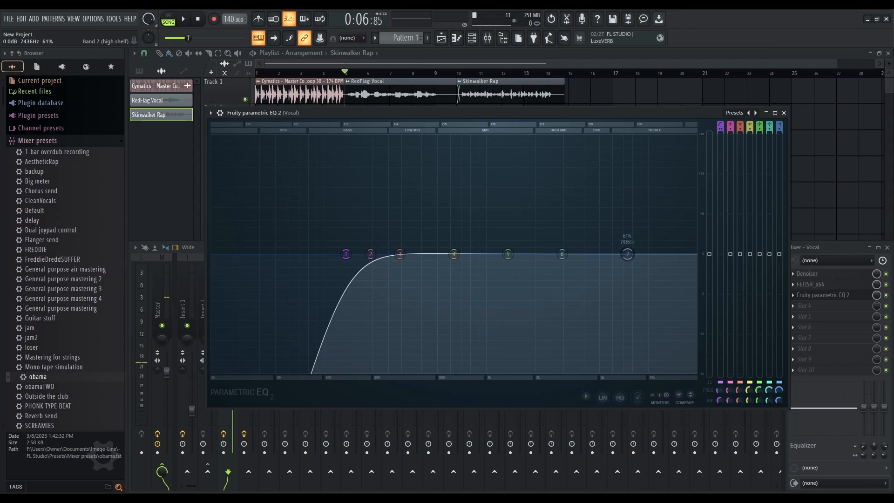
key(space)
drag(779, 253, 778, 230)
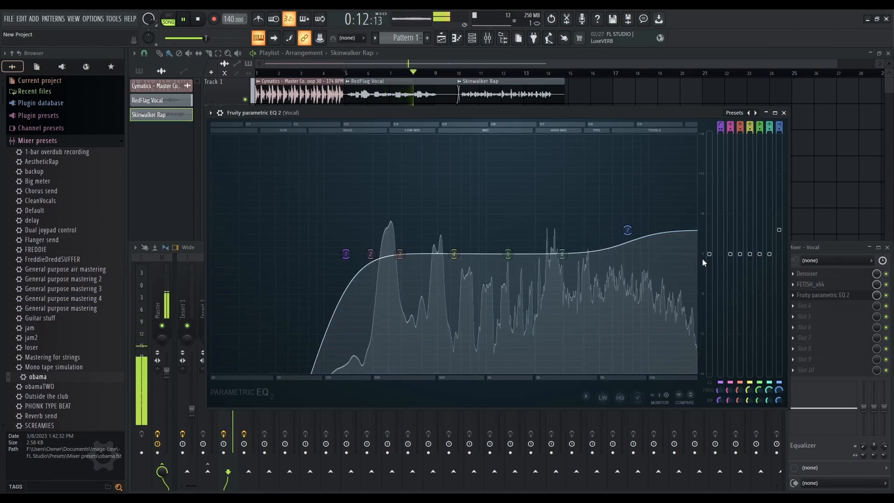
key(space)
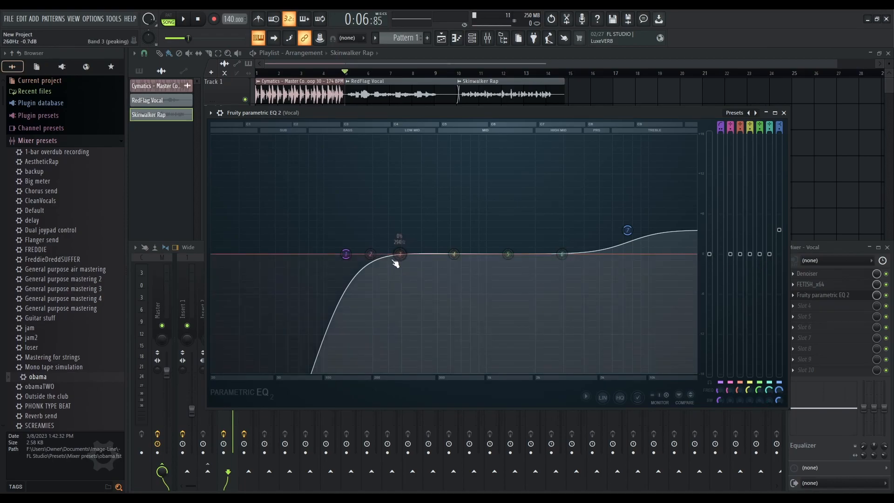
Shift band 3 higher, then try an 18 dB boost on band 2 during playback and reset its gain to 0 dB
drag(742, 390, 750, 386)
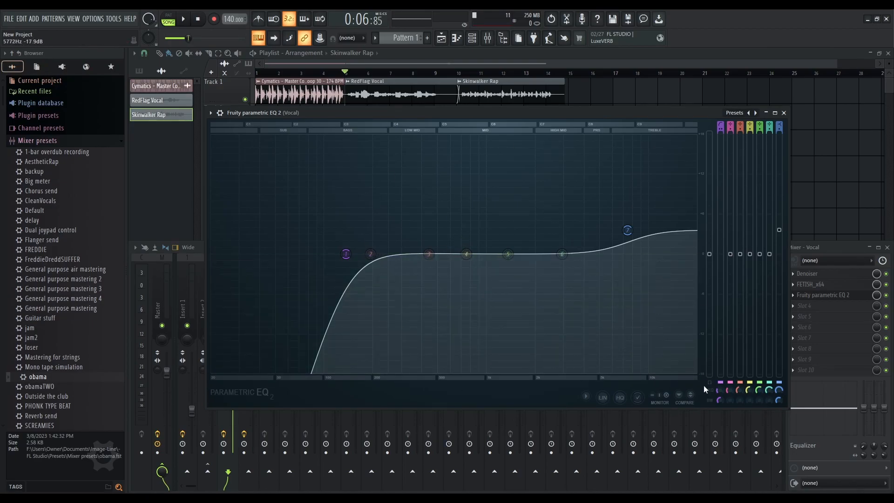
drag(735, 259, 733, 151)
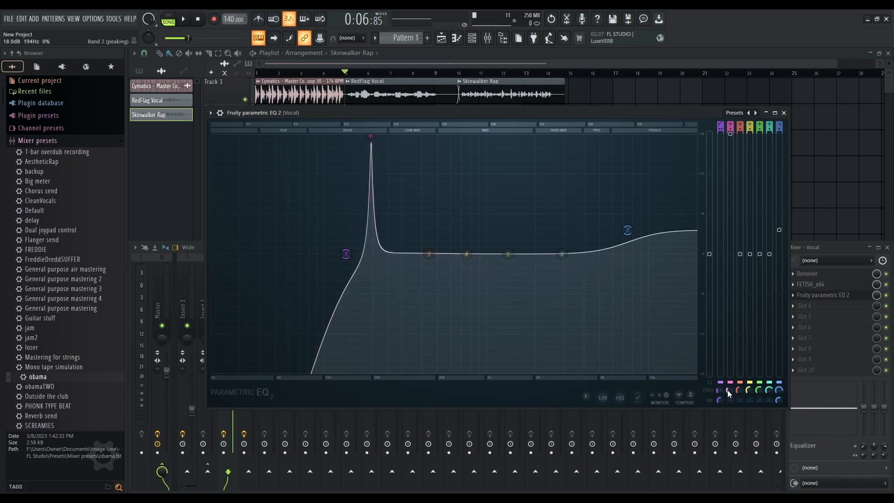
key(space)
drag(728, 389, 728, 393)
key(space)
drag(730, 134, 730, 254)
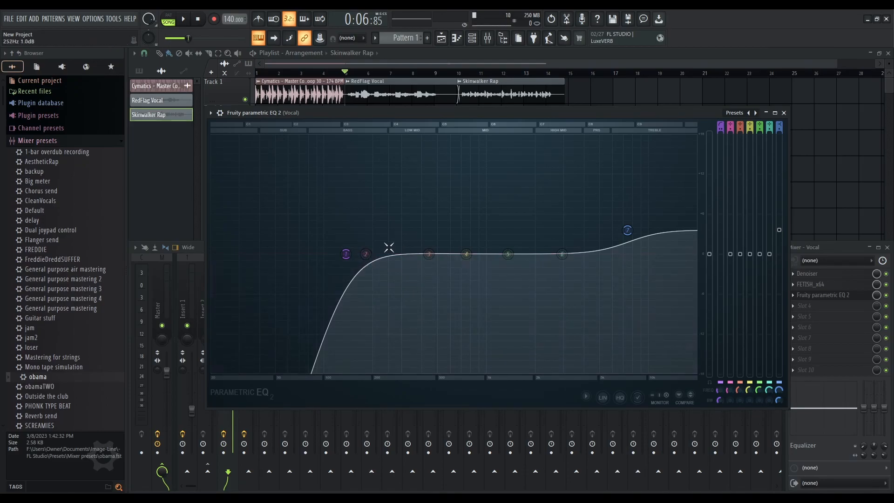
Boost band 2 by 18 dB and sweep it from about 181 Hz up to about 382 Hz while playing
drag(735, 254, 733, 137)
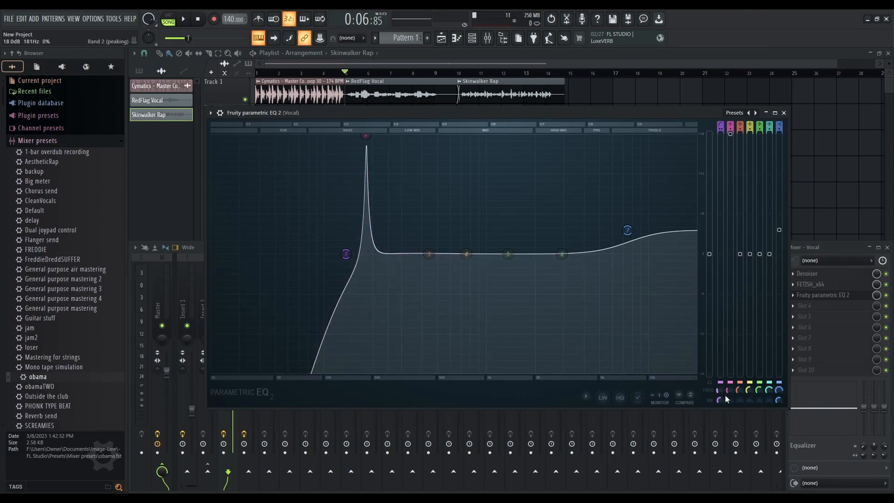
mouse_move(728, 389)
mouse_down()
mouse_move(728, 343)
mouse_move(728, 388)
mouse_move(728, 380)
mouse_up()
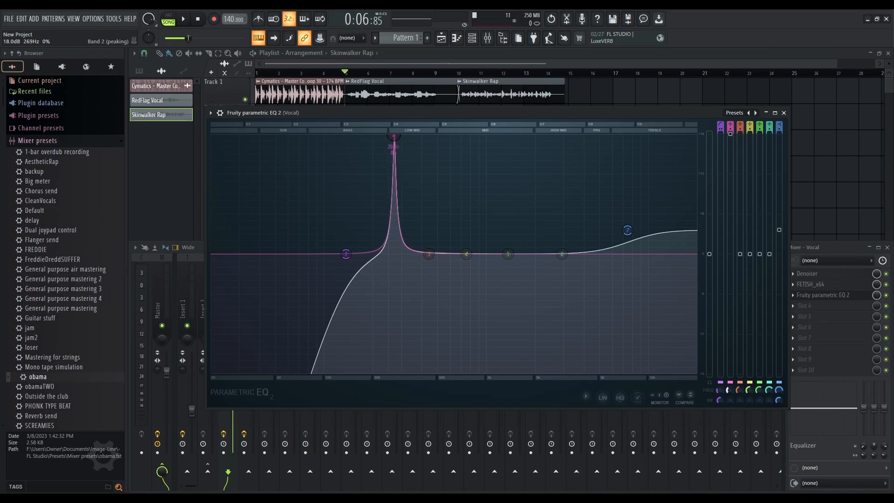
drag(728, 380, 728, 382)
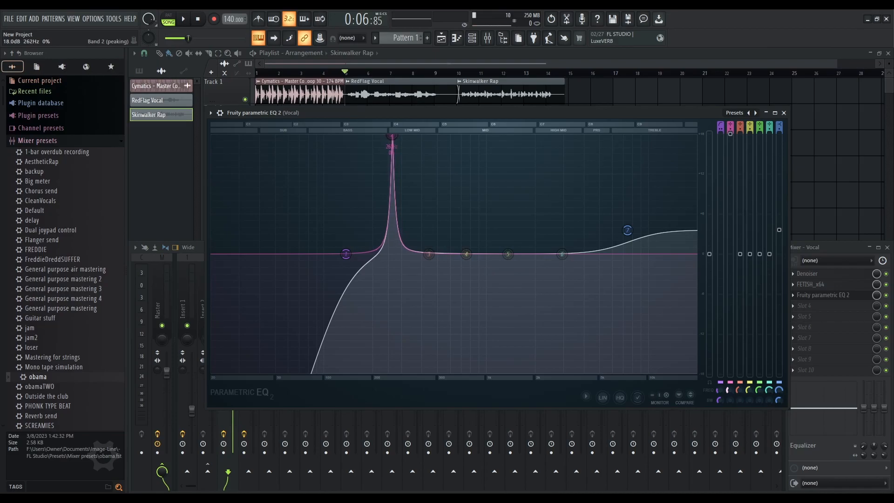
key(space)
drag(391, 136, 418, 135)
Play the loop and cut band 2 to about -5.8 dB at 382 Hz
key(space)
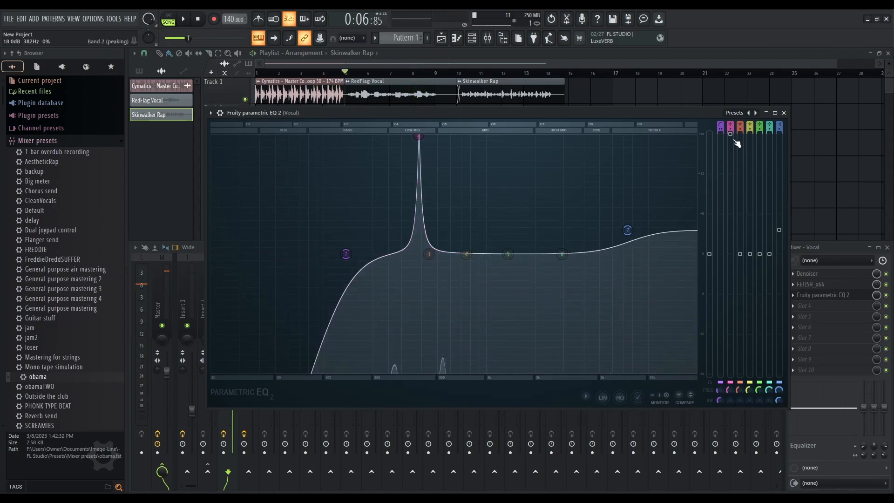
drag(732, 137, 732, 137)
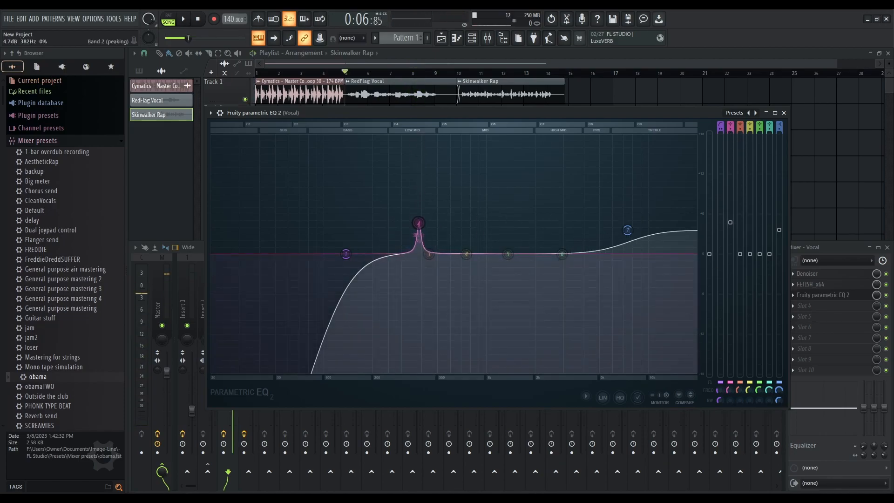
key(space)
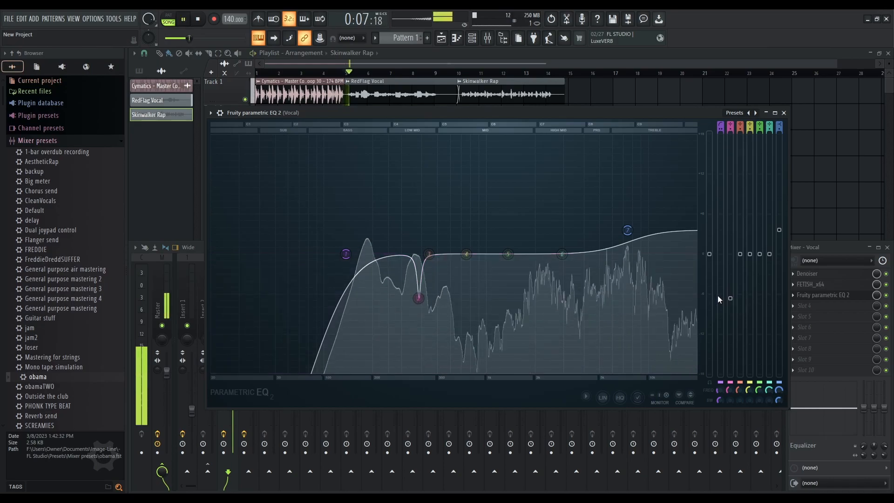
drag(736, 312, 734, 294)
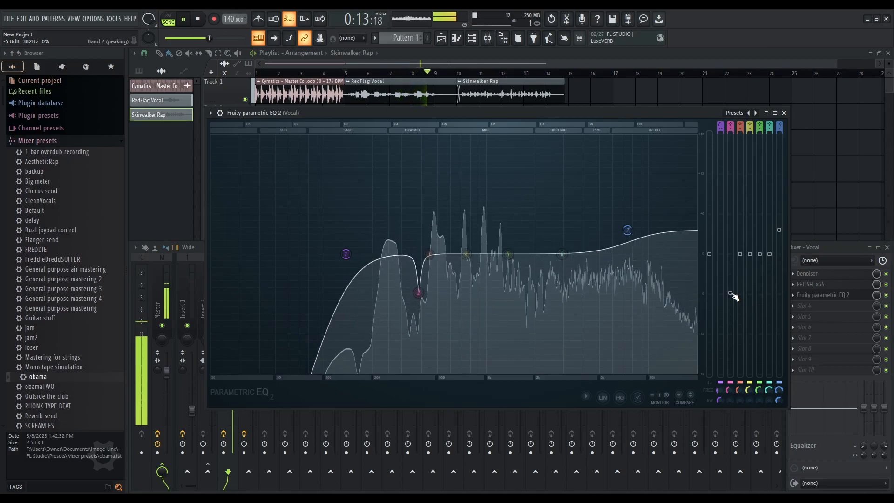
Boost band 3 by 18 dB, sweep it to about 539 Hz during playback, and cut it to about -5.8 dB
key(space)
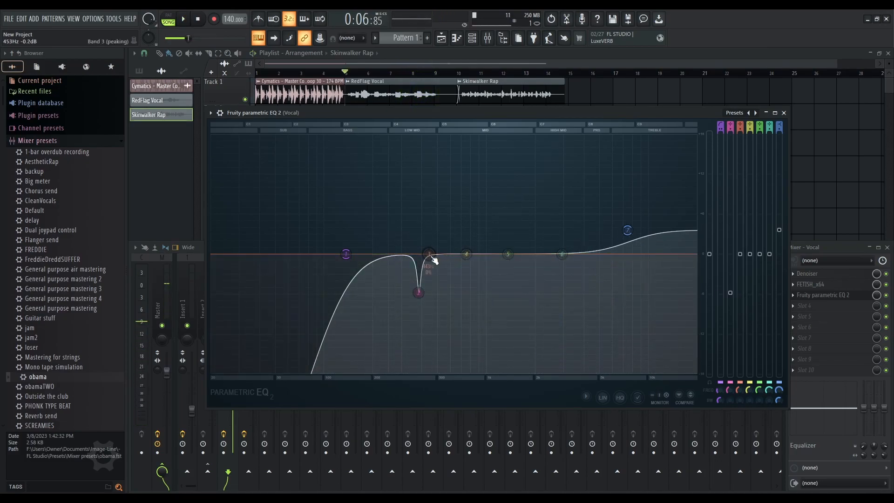
drag(740, 253, 743, 155)
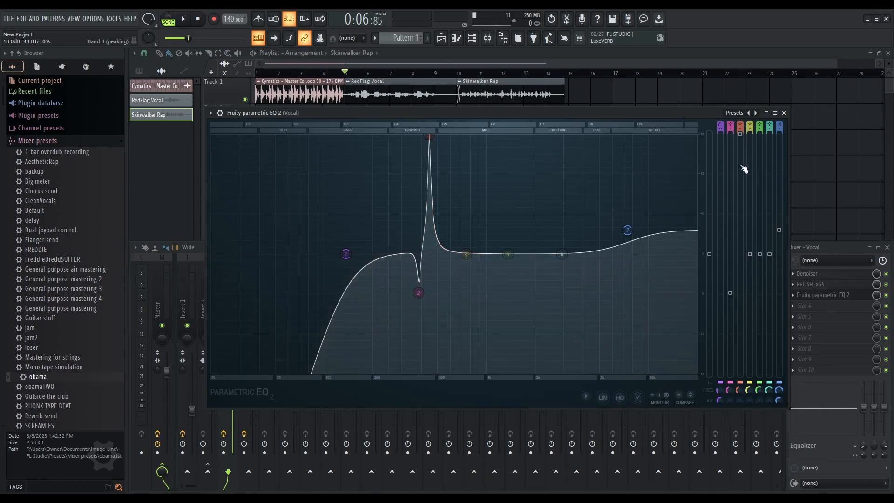
key(space)
drag(739, 390, 739, 381)
drag(740, 390, 740, 388)
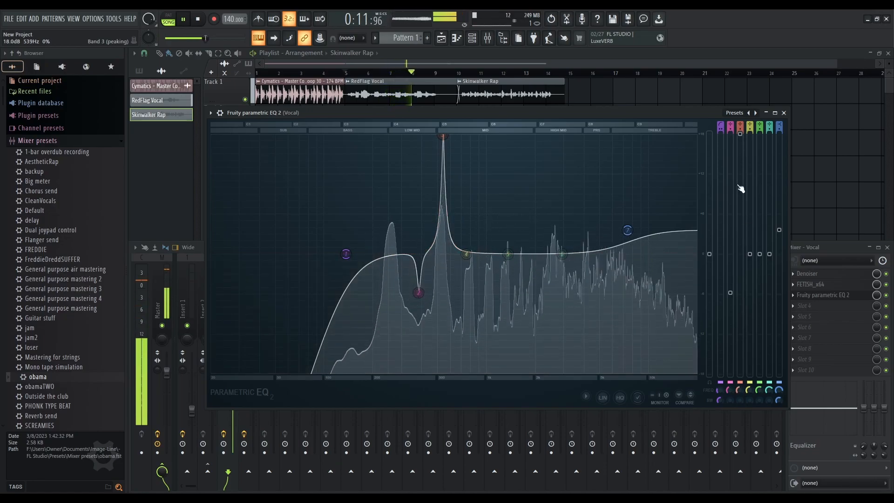
drag(740, 134, 740, 292)
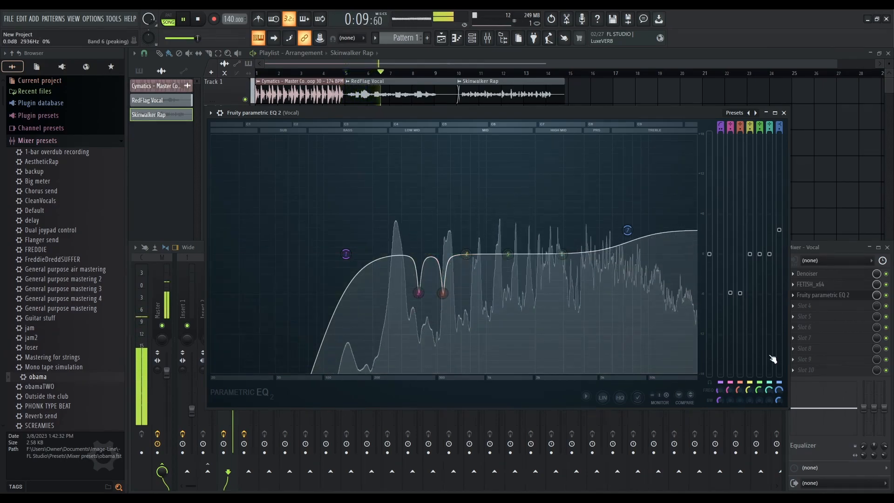
Boost band 4 by 18 dB and sweep it around 981 Hz while playing the loop
drag(466, 253, 466, 136)
key(space)
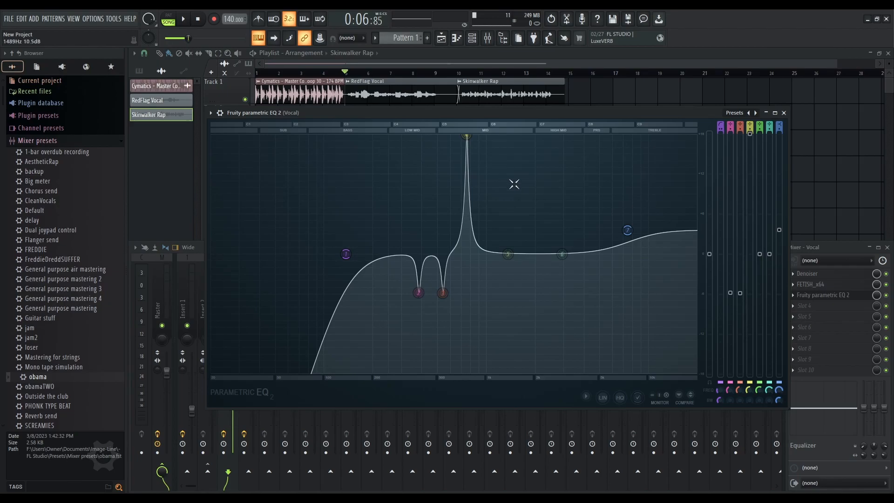
drag(466, 136, 483, 137)
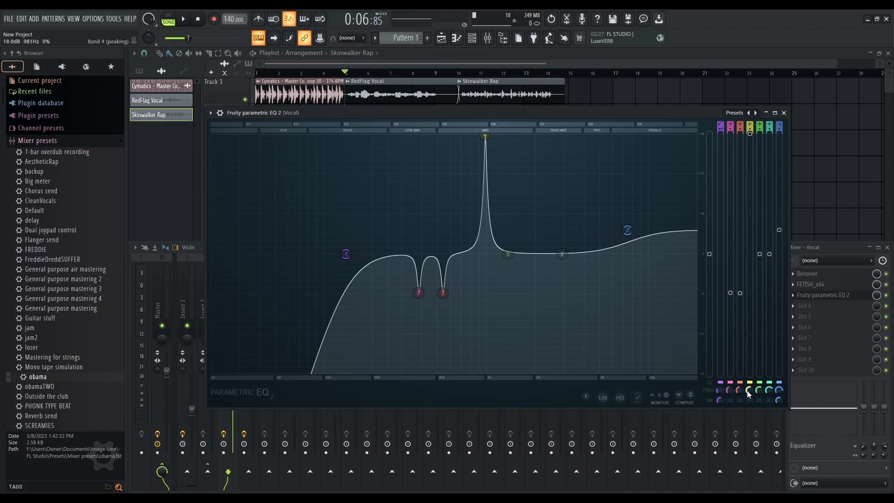
drag(484, 135, 469, 136)
key(space)
Adjust band 4's frequency and gain repeatedly while starting and stopping playback
drag(748, 388, 748, 384)
key(space)
drag(749, 134, 749, 160)
key(space)
drag(748, 390, 748, 390)
drag(749, 160, 750, 150)
key(space)
drag(749, 390, 749, 390)
key(space)
key(space)
key(space)
drag(753, 154, 750, 139)
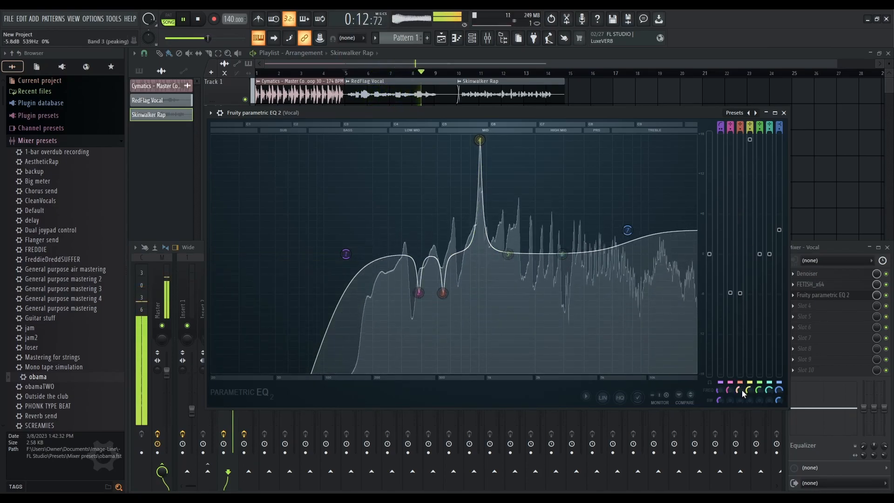
Set band 4 to about 923 Hz and cut it to about -6.5 dB during playback
key(space)
key(space)
drag(748, 389, 749, 390)
key(space)
key(space)
drag(753, 143, 750, 192)
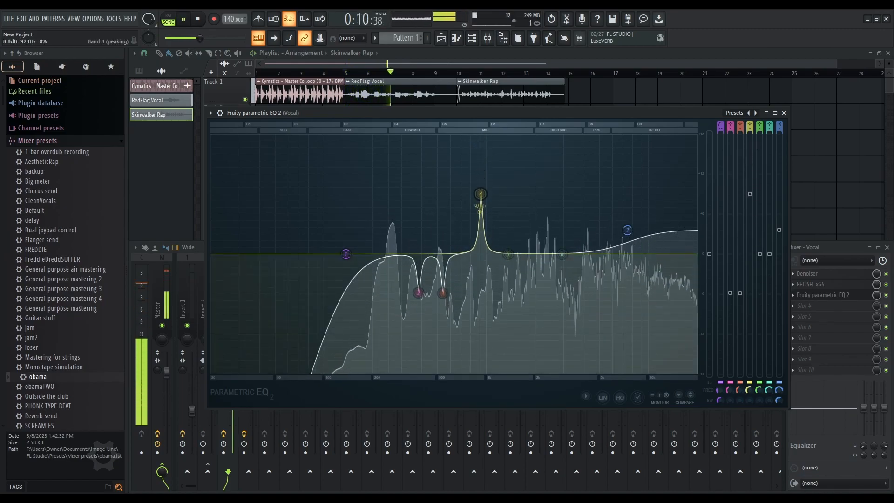
drag(749, 300, 750, 297)
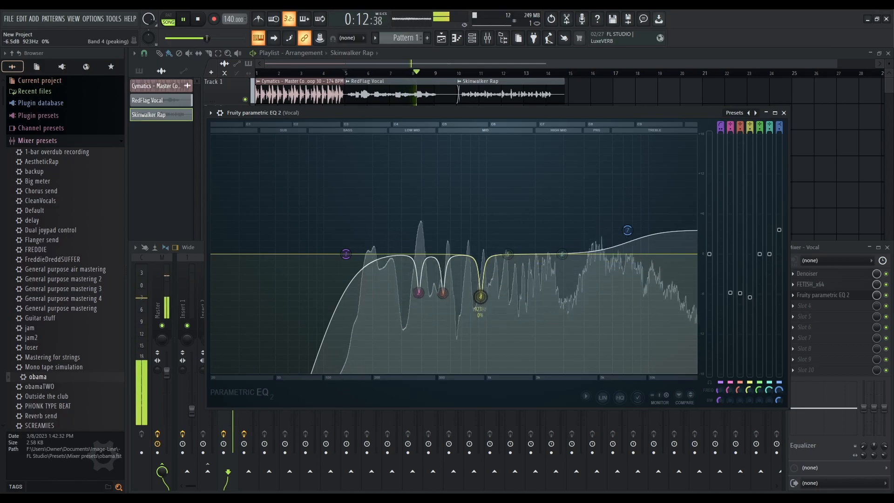
Boost band 5 by 18 dB at about 1231 Hz and save the project
drag(512, 260, 500, 136)
key(ctrl+s)
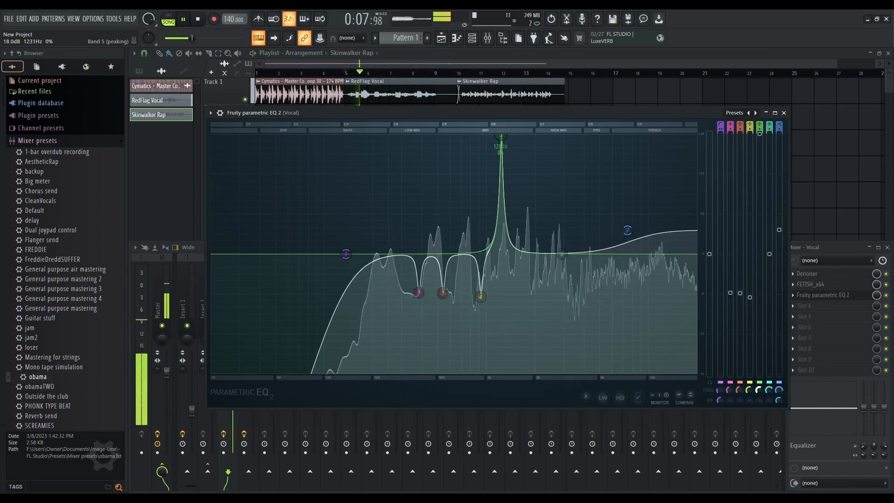
Play the loop and cut band 5 to about -6.7 dB at 1215 Hz
key(space)
drag(500, 136, 499, 298)
key(space)
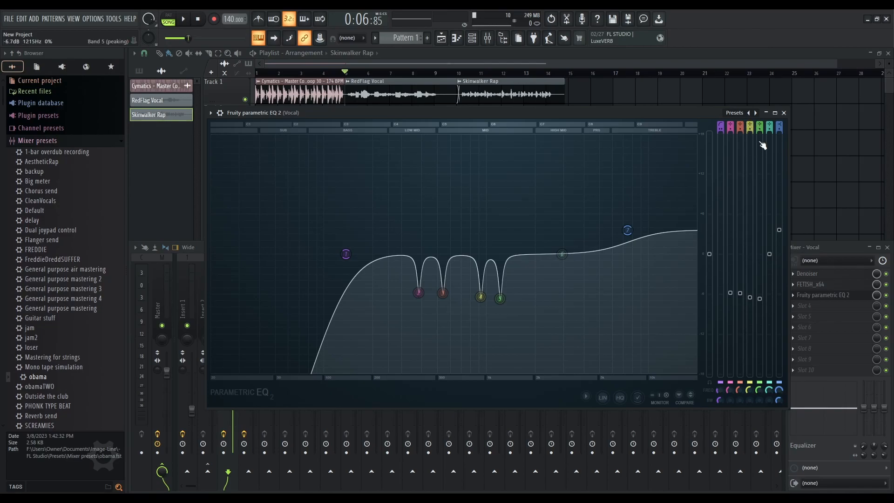
Fine-tune the gains of the band 4 and band 5 cuts during playback
mouse_move(750, 129)
mouse_down()
mouse_move(750, 104)
mouse_move(760, 124)
mouse_up()
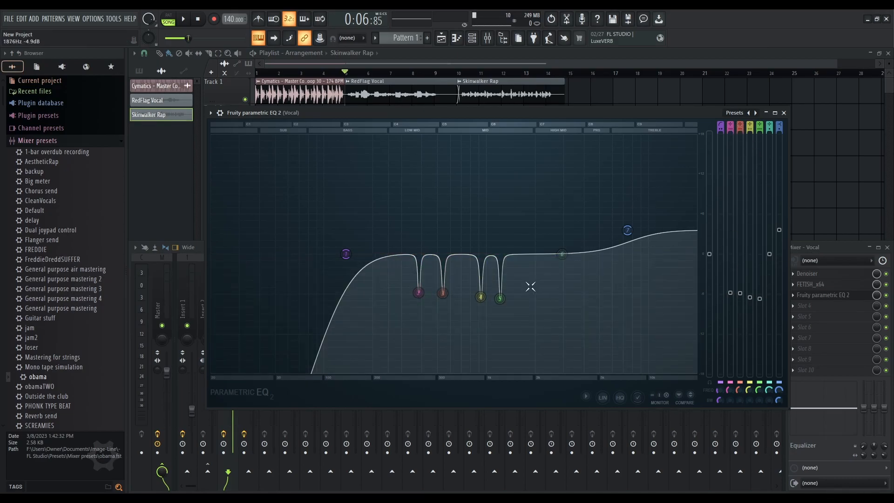
key(space)
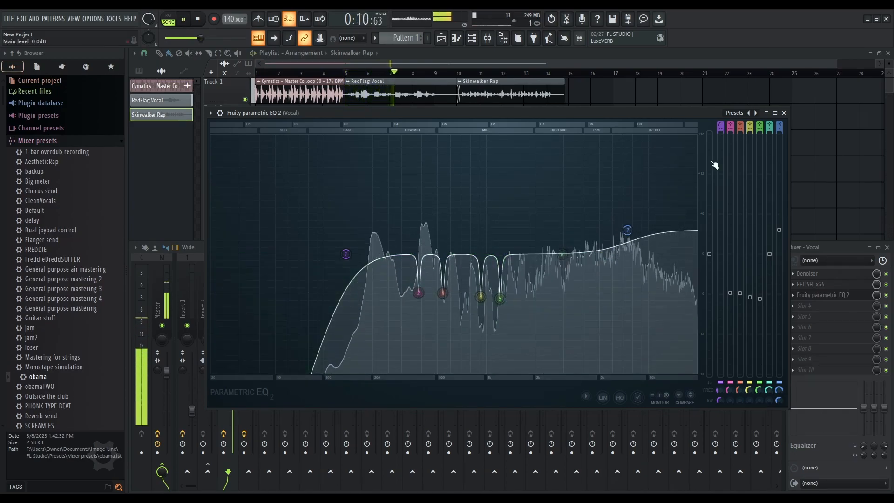
drag(499, 298, 480, 291)
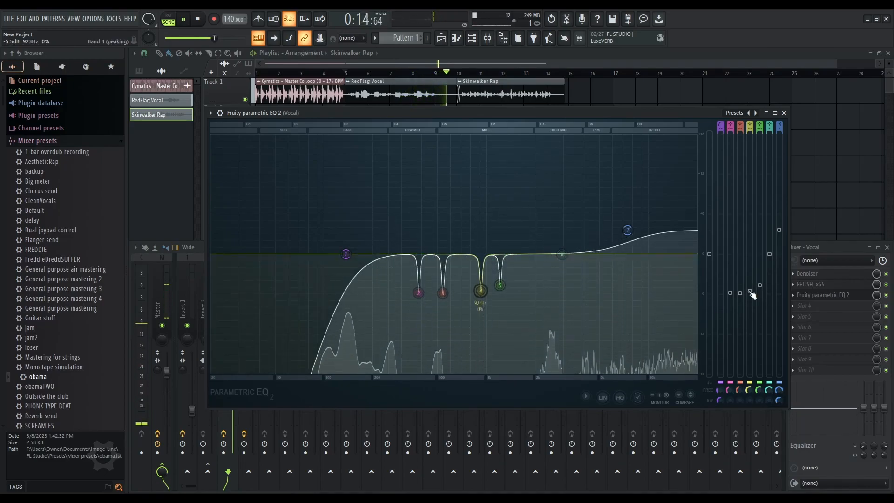
key(space)
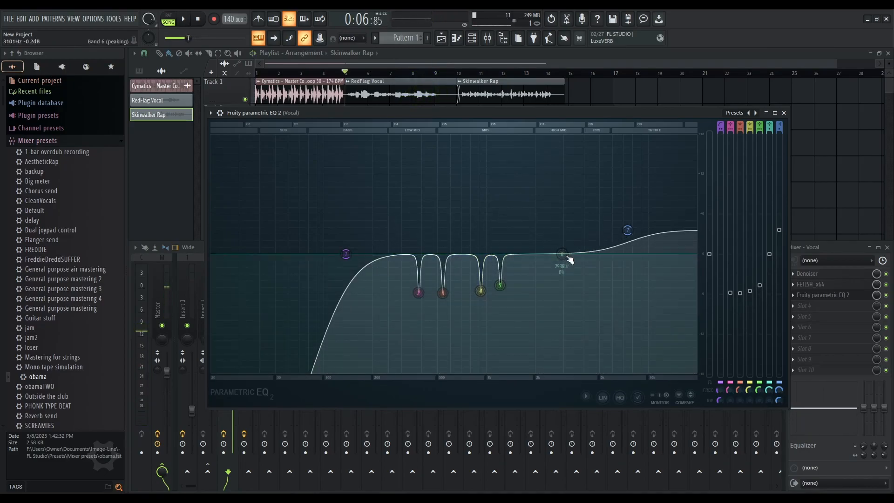
Move band 6 lower with an 18 dB boost, then cut it to match the other notches while playing
drag(568, 259, 530, 136)
key(space)
key(space)
drag(769, 134, 770, 290)
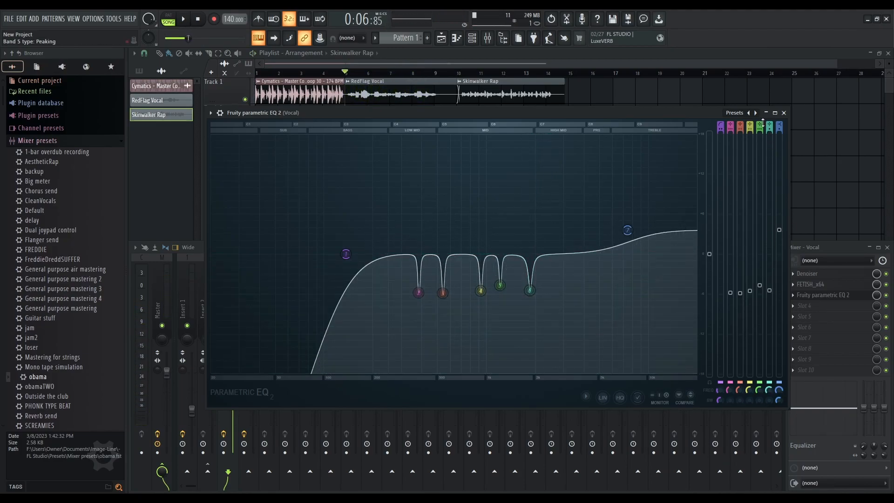
key(space)
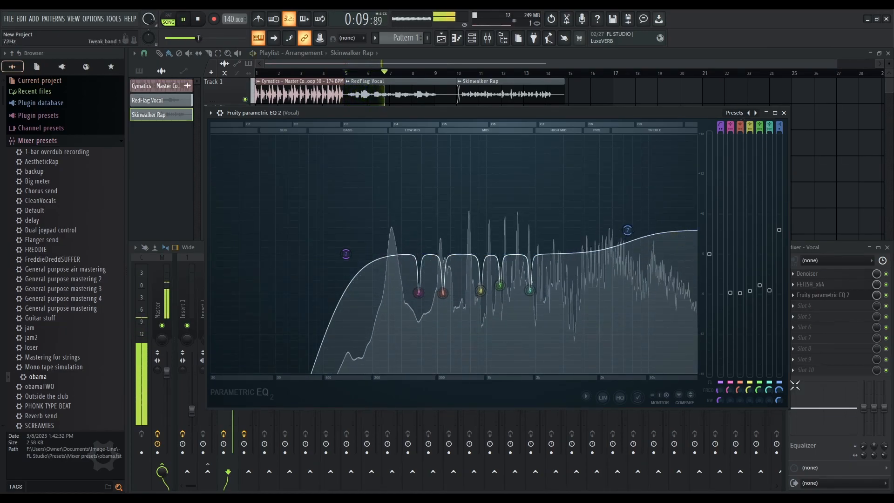
Play the vocal section and toggle the vocal's Fruity parametric EQ 2 on and off to compare
key(space)
click(887, 298)
key(space)
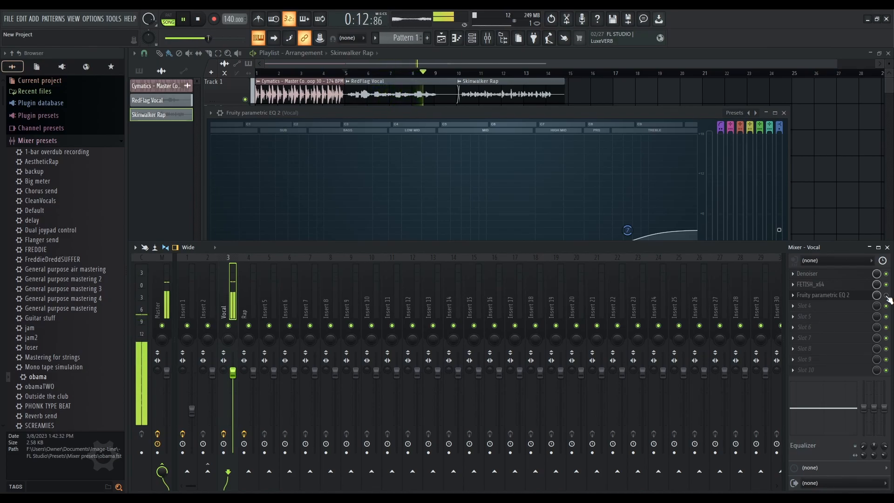
key(space)
key(space)
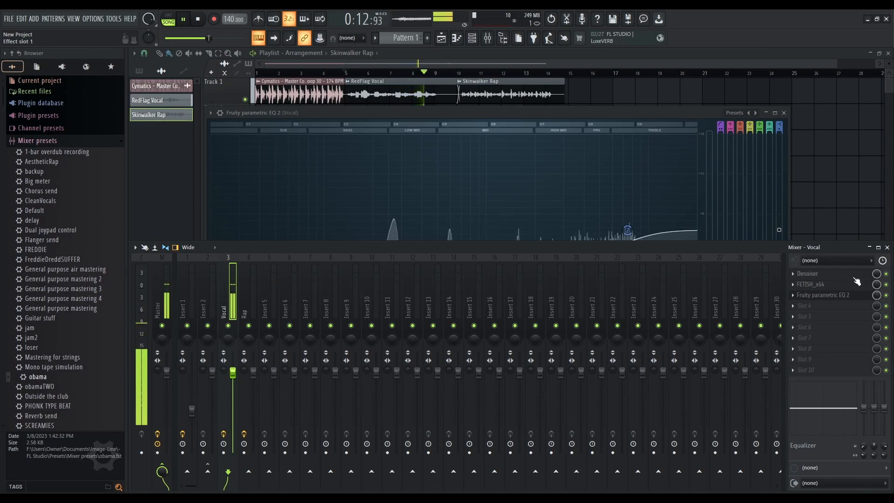
key(space)
click(886, 295)
key(space)
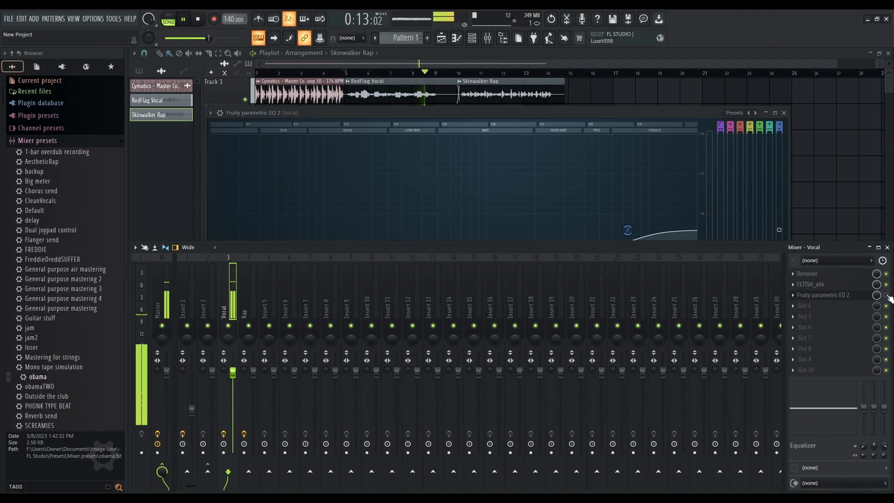
key(space)
key(space)
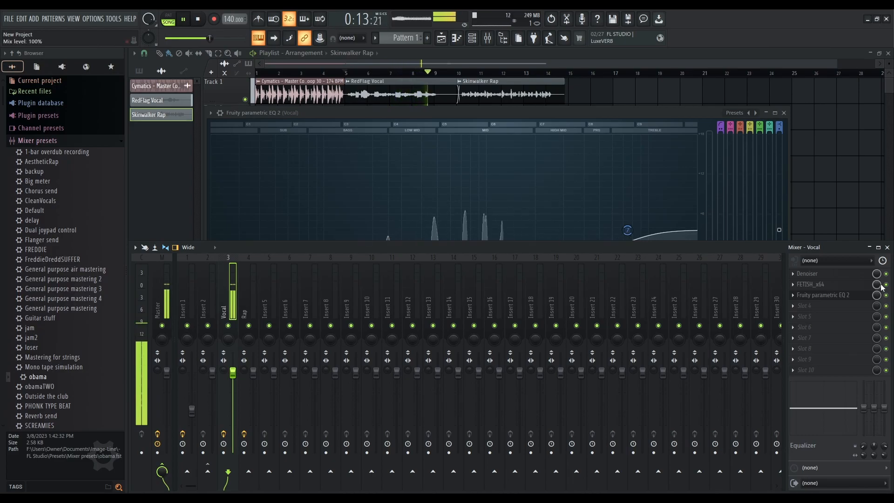
key(space)
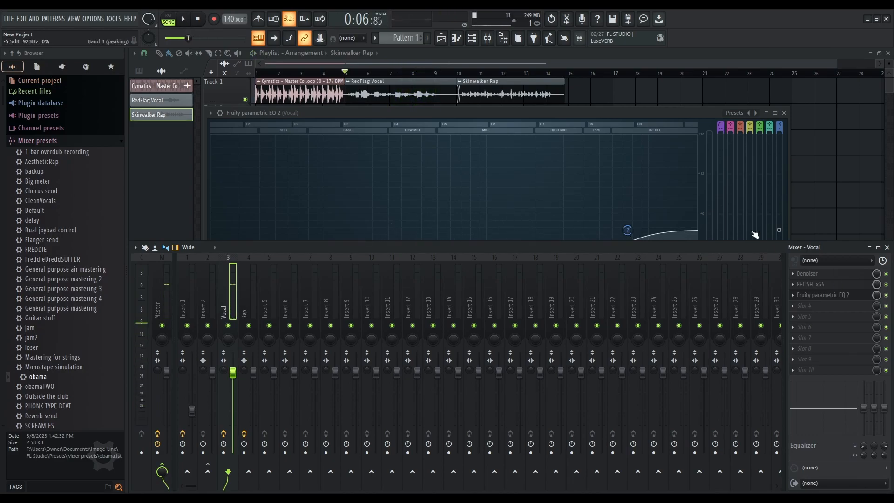
Close the vocal EQ, select the Rap mixer track and open its Fruity parametric EQ 2
click(784, 113)
click(254, 289)
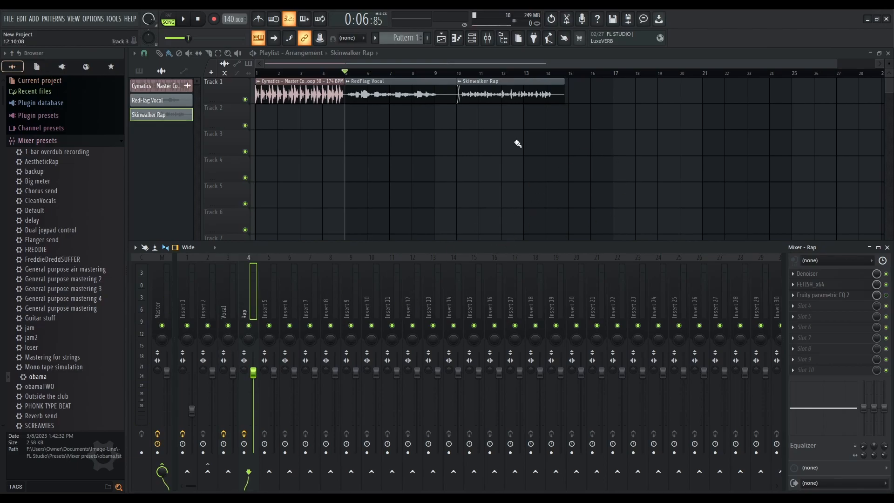
key(F9)
click(464, 75)
click(492, 40)
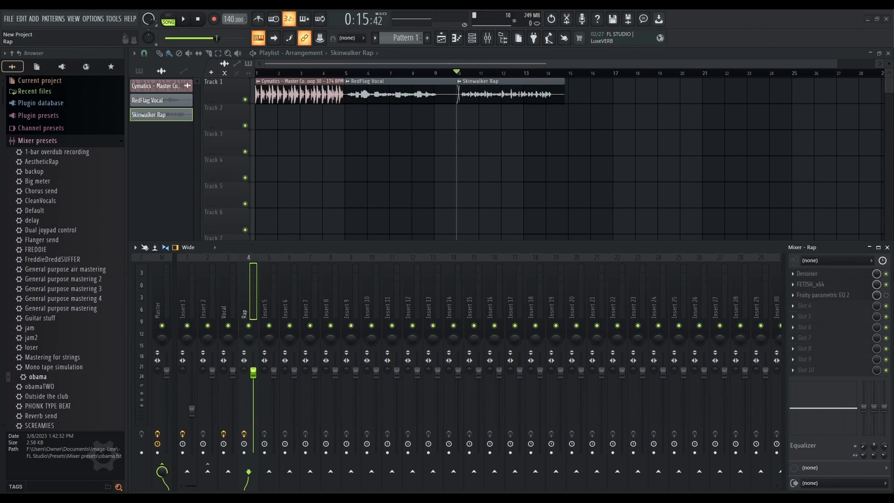
key(F9)
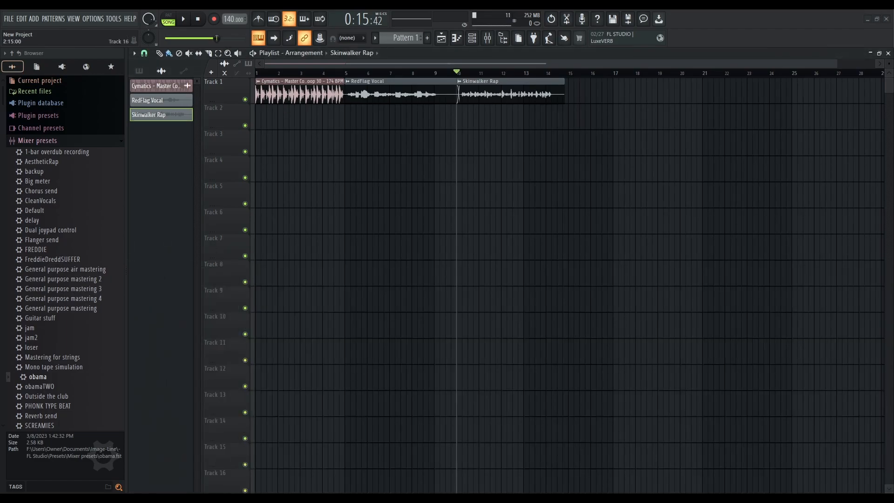
click(489, 37)
click(833, 294)
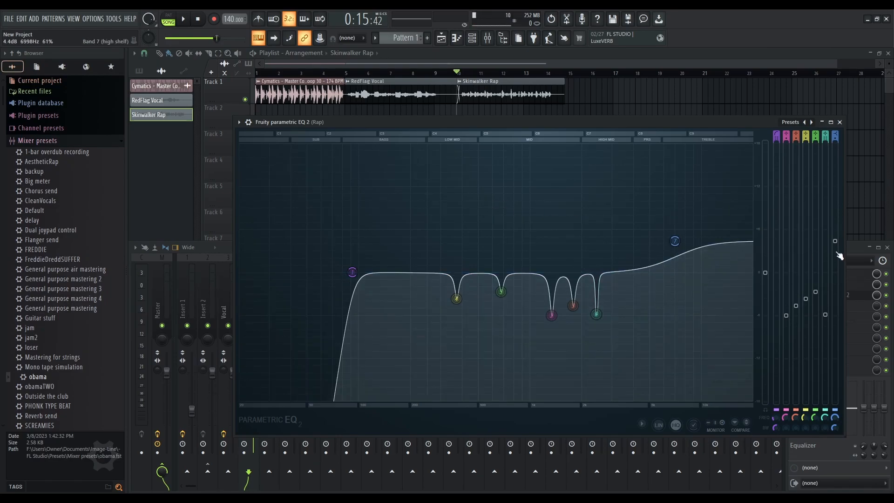
Resize the Rap EQ window and play the rap section, toggling the EQ to compare
click(889, 299)
drag(646, 124, 560, 177)
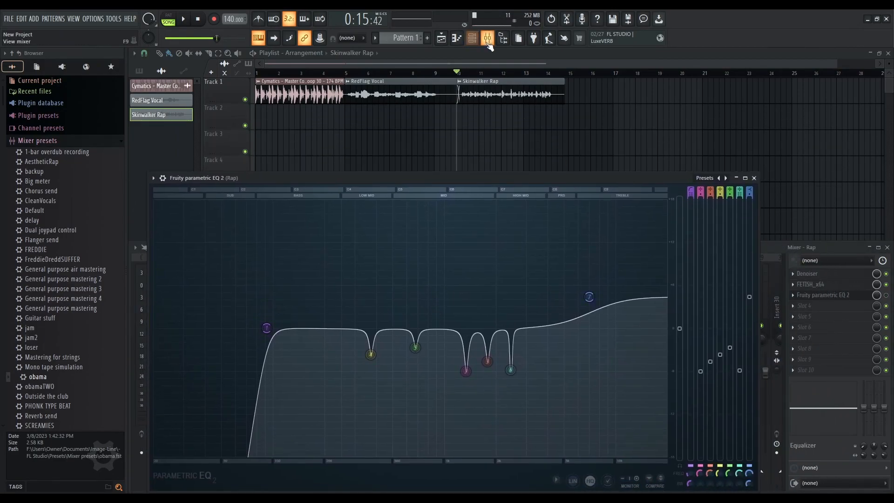
drag(757, 489, 475, 347)
drag(367, 178, 504, 141)
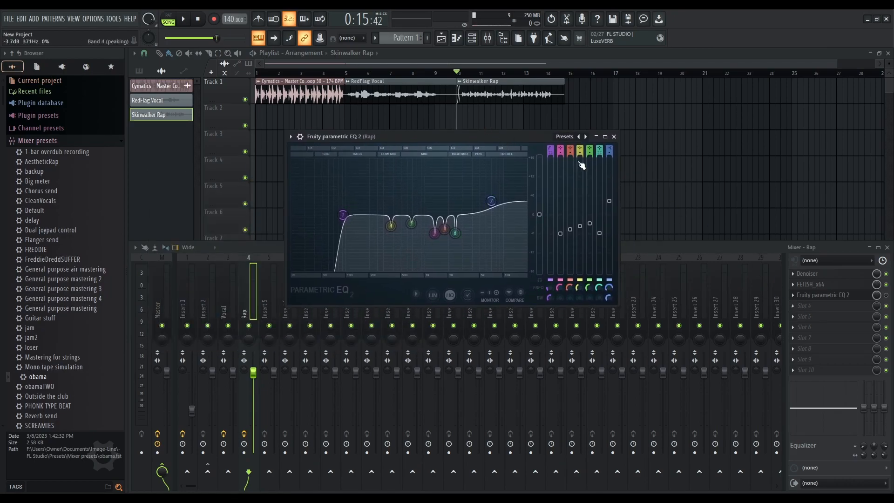
key(space)
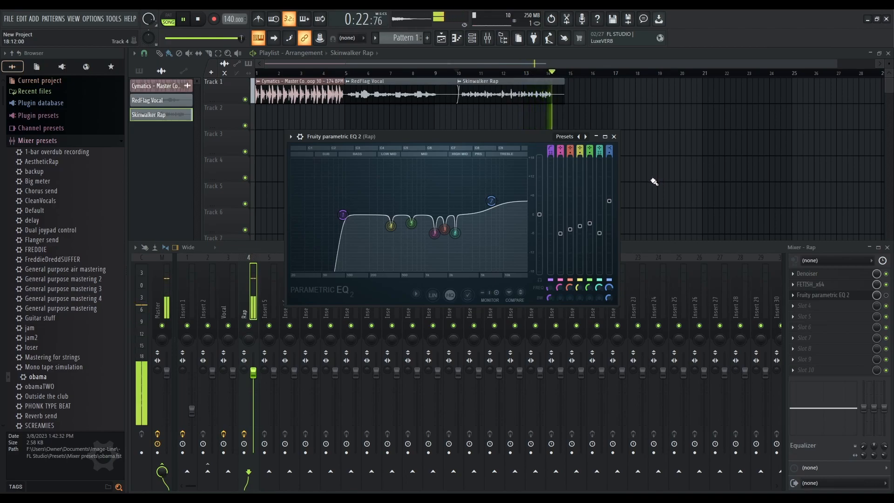
key(space)
click(886, 295)
key(space)
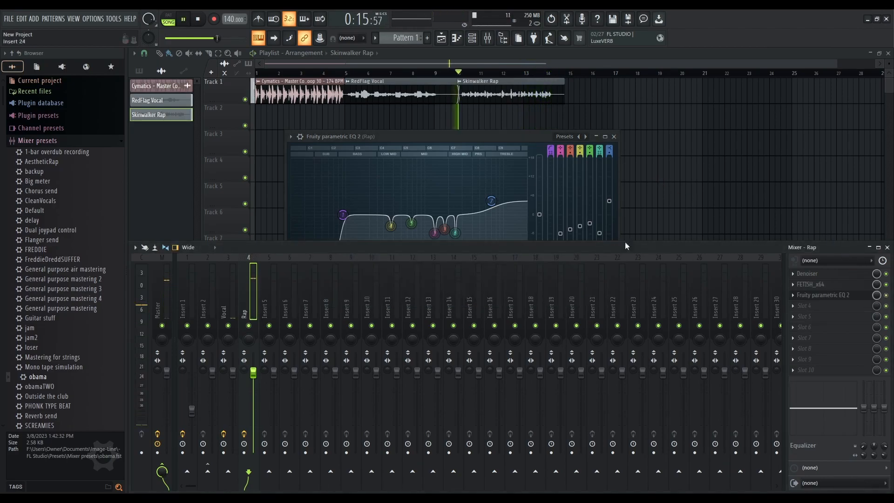
click(518, 136)
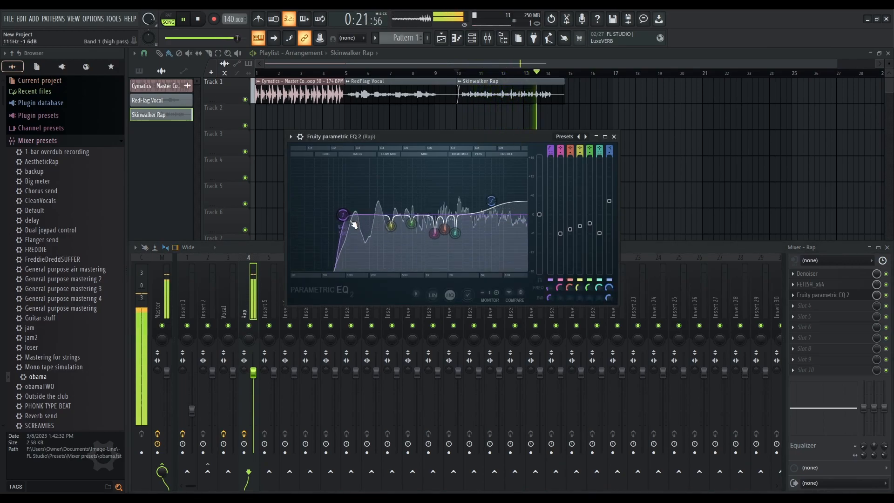
key(space)
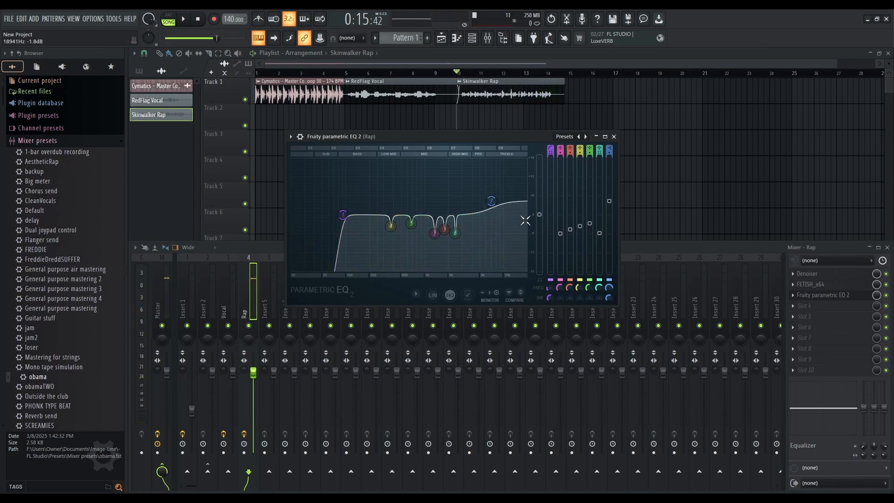
Keep comparing the rap with its EQ bypassed and enabled during playback, closing the EQ window
click(886, 298)
key(space)
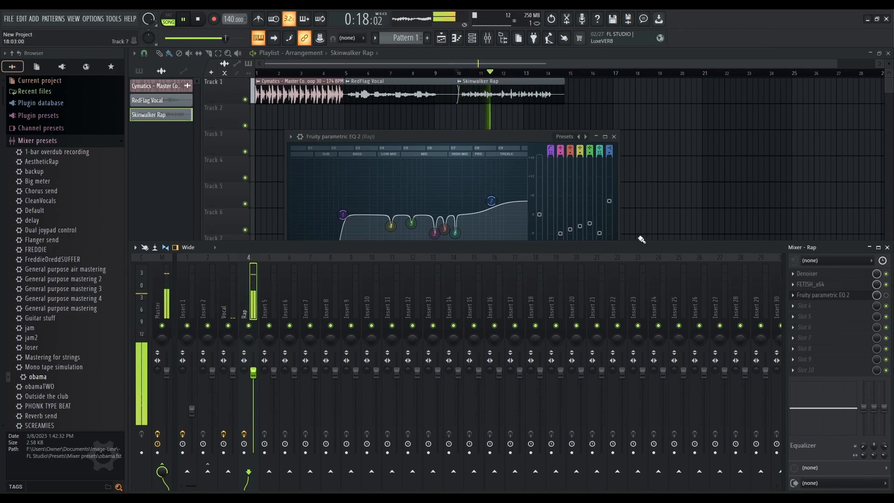
drag(488, 137, 500, 131)
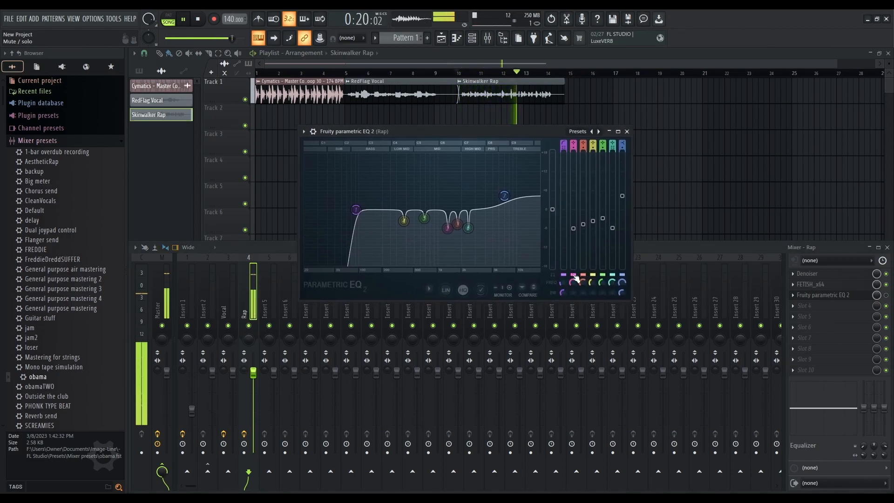
drag(573, 228, 572, 229)
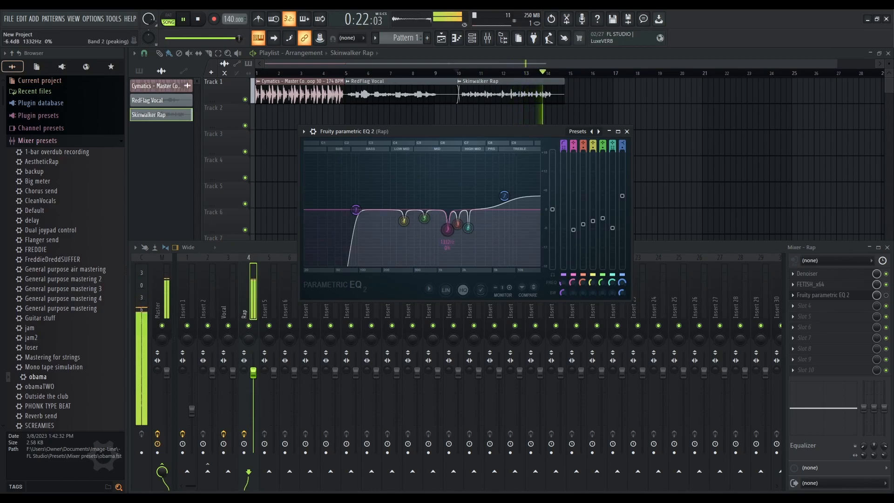
key(space)
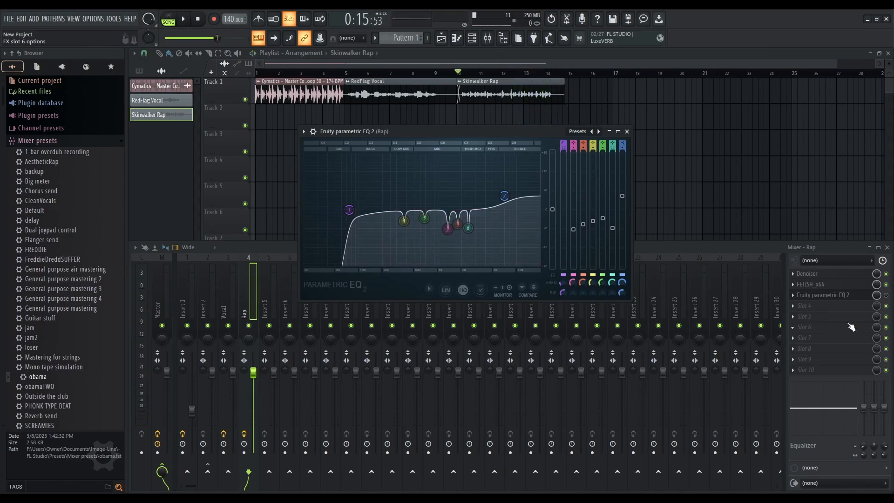
click(886, 295)
key(space)
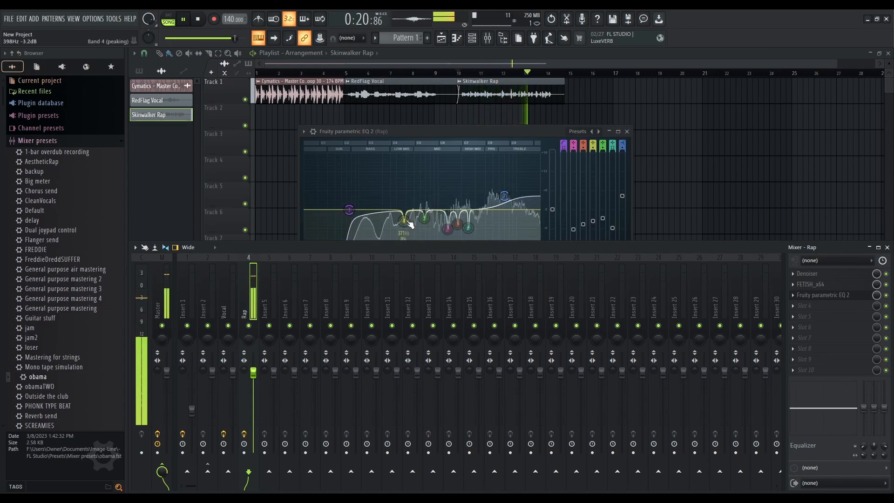
click(626, 131)
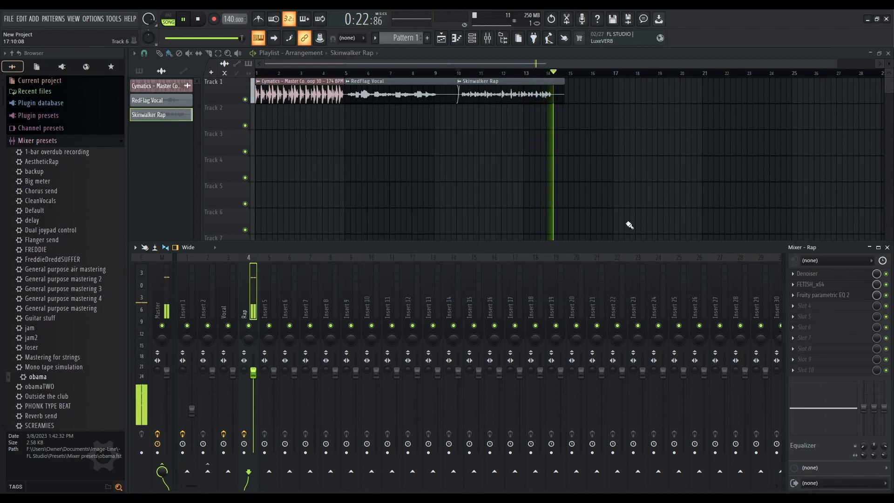
key(space)
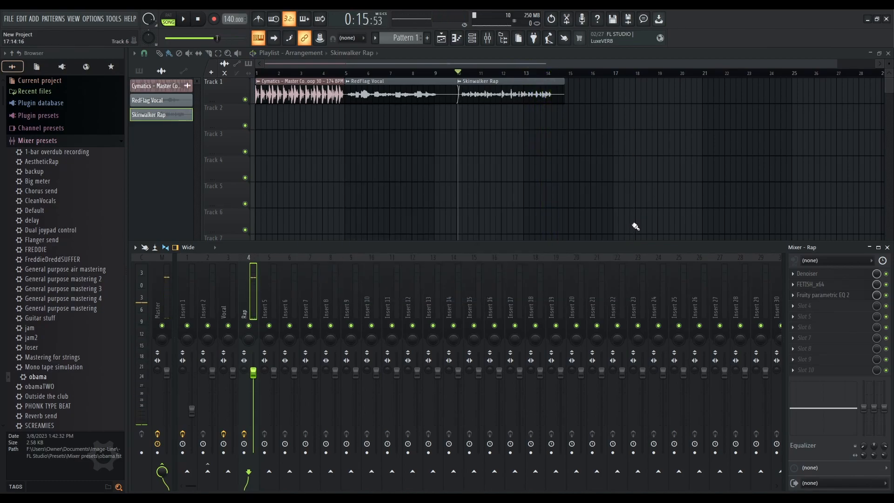
click(885, 295)
key(space)
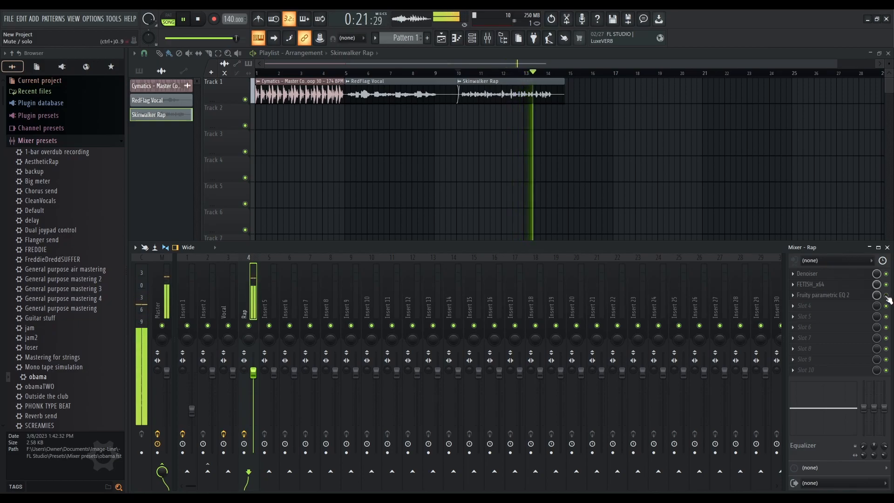
key(space)
key(space)
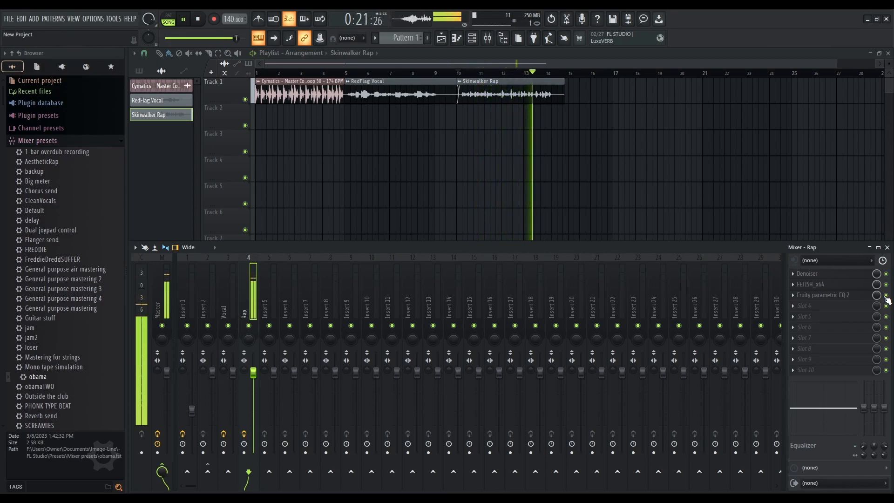
key(space)
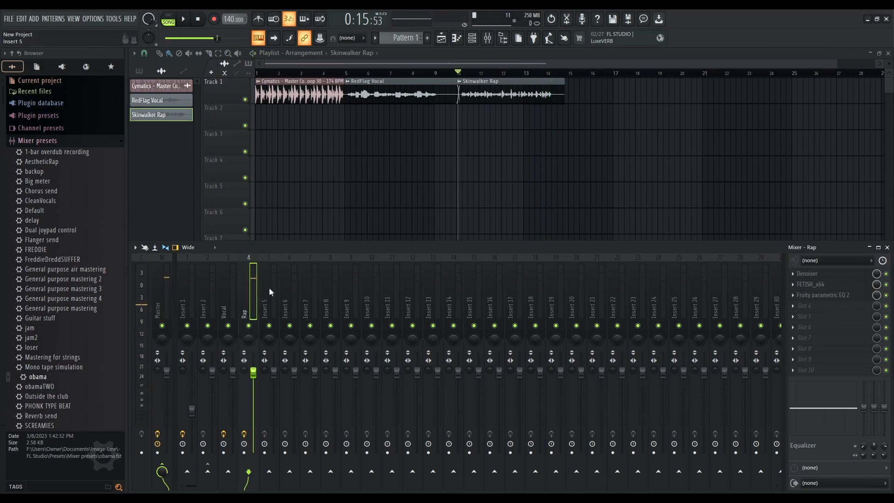
Rewind the song to the start and open the Fruity parametric EQ 2 on Insert 1
click(824, 295)
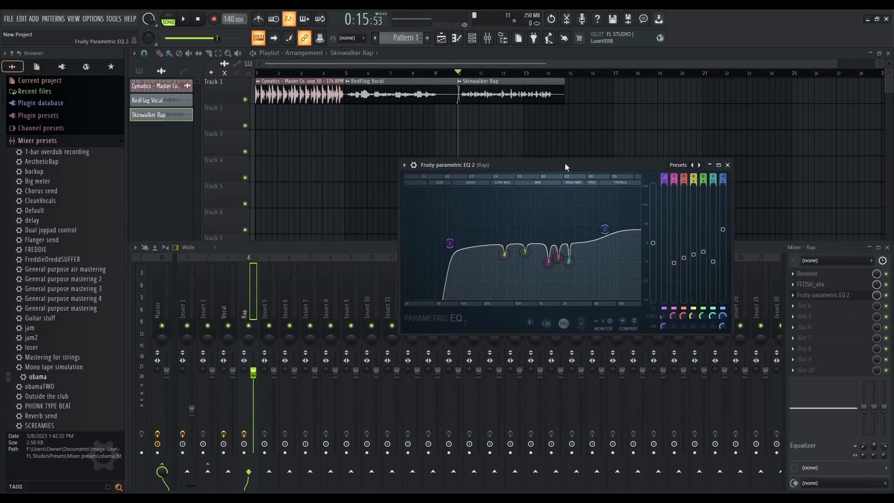
drag(565, 166, 554, 163)
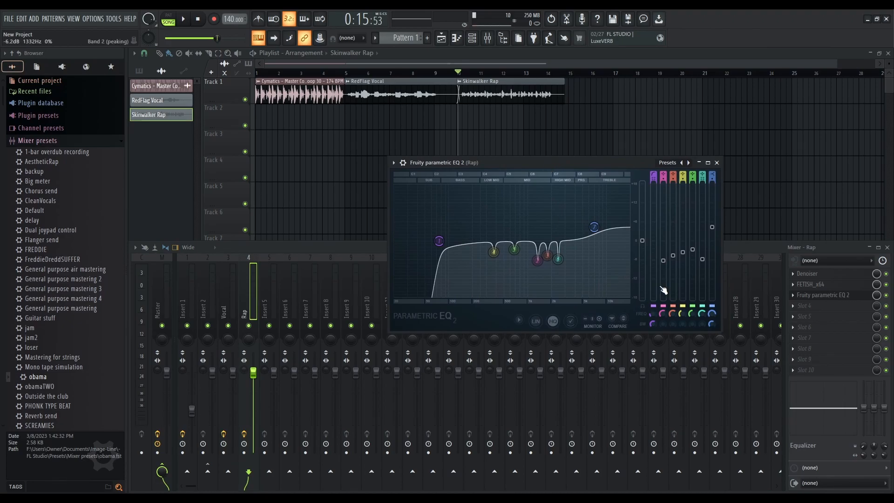
drag(279, 73, 256, 75)
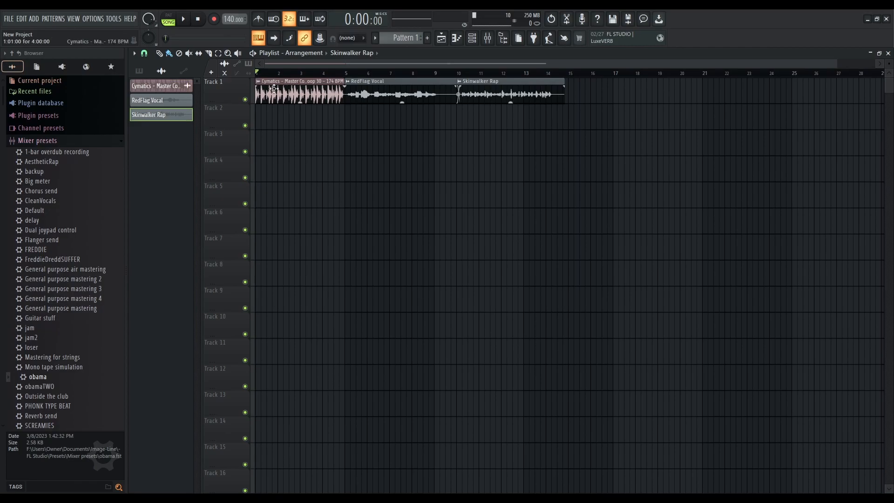
click(497, 41)
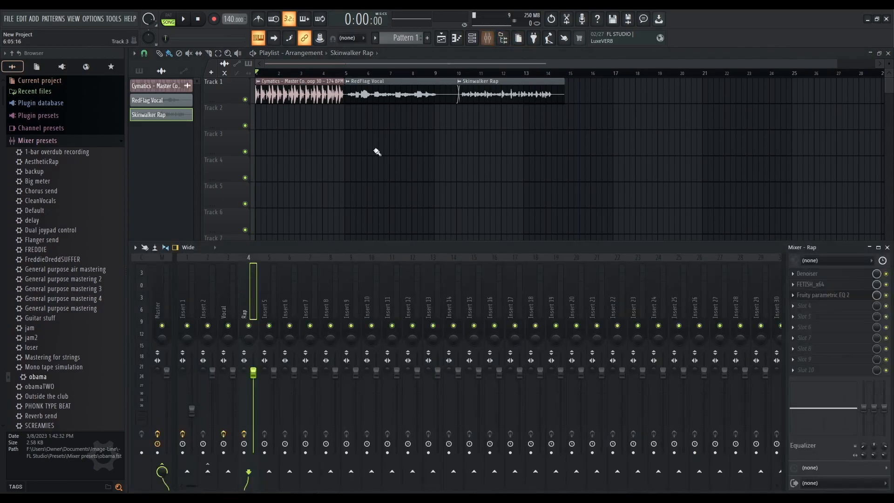
key(F9)
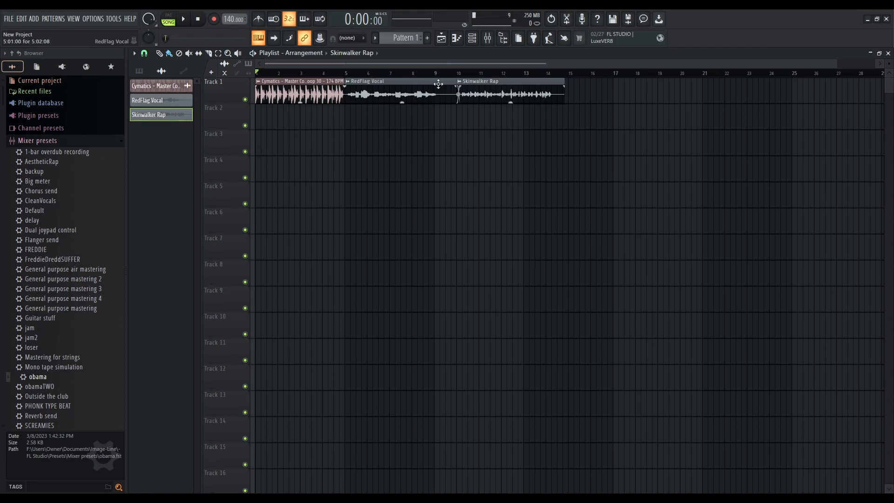
click(488, 39)
key(F9)
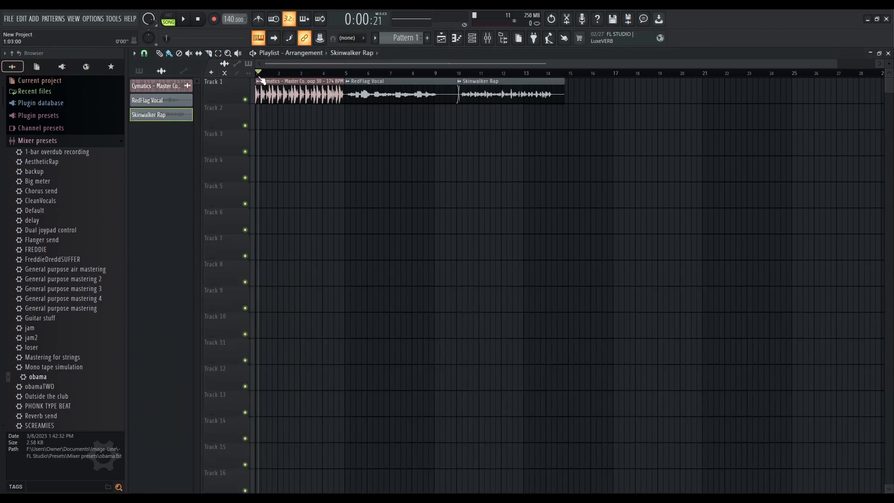
click(488, 38)
click(187, 289)
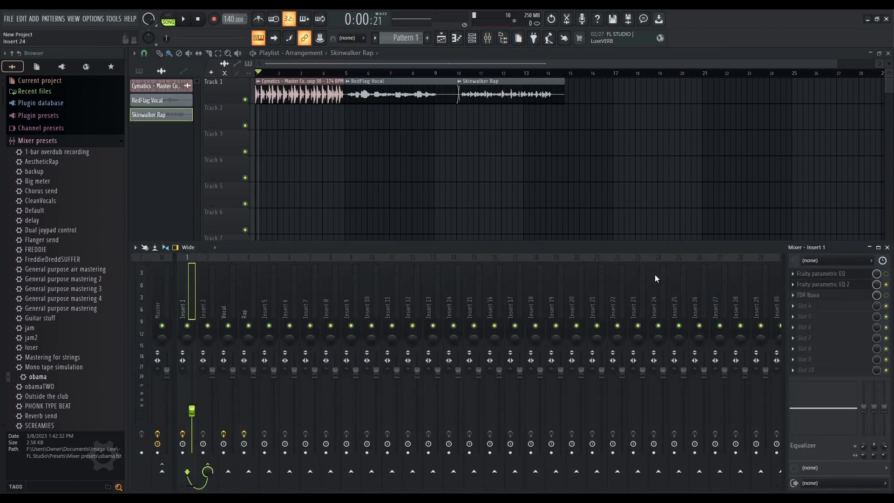
click(852, 286)
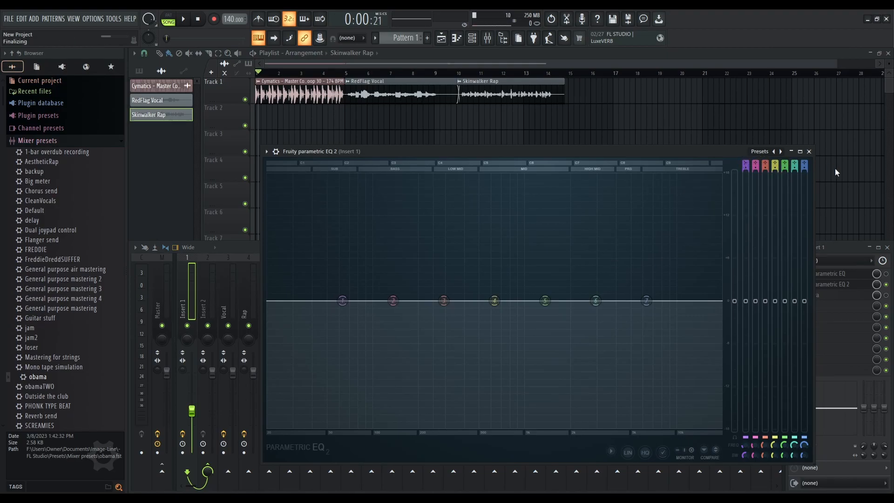
Pull the low-pass and high-pass bands inward on Insert 1's EQ to leave only a midrange band
drag(722, 301, 628, 301)
drag(275, 301, 395, 301)
drag(423, 301, 428, 300)
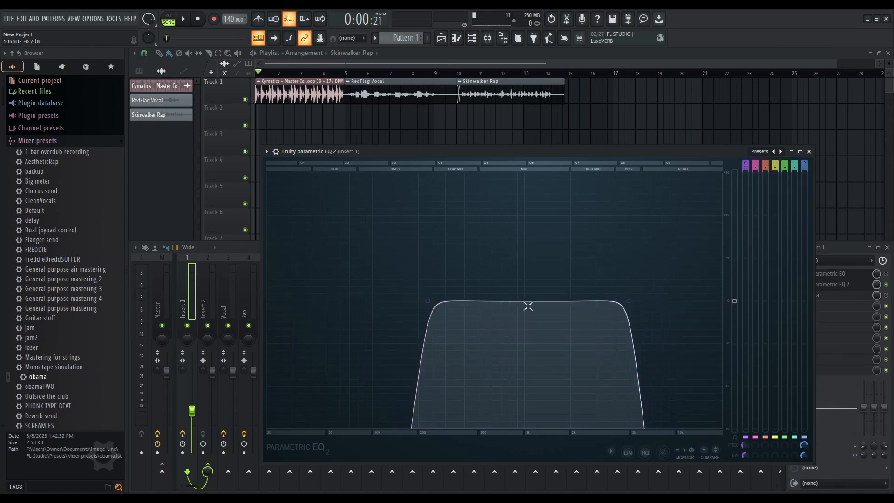
drag(628, 301, 615, 301)
key(F12)
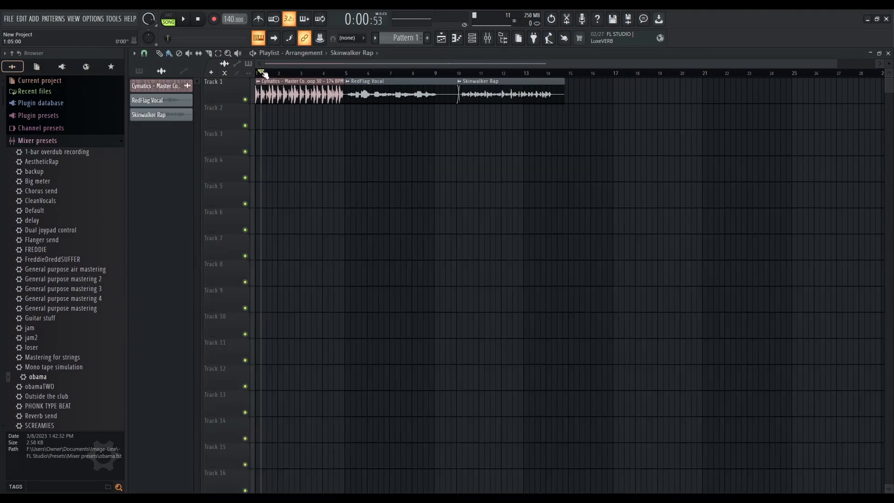
Play the song, show the mixer and open the Fruity parametric EQ 2 on Insert 1
key(space)
click(488, 37)
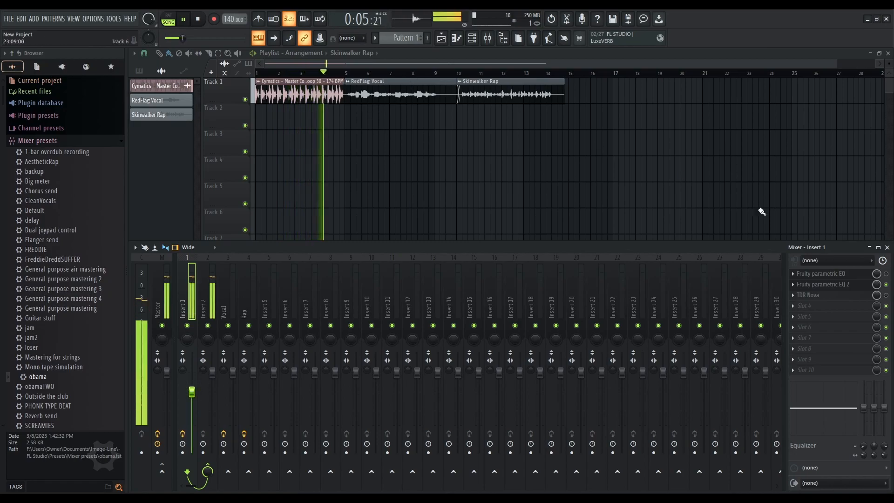
click(824, 284)
key(space)
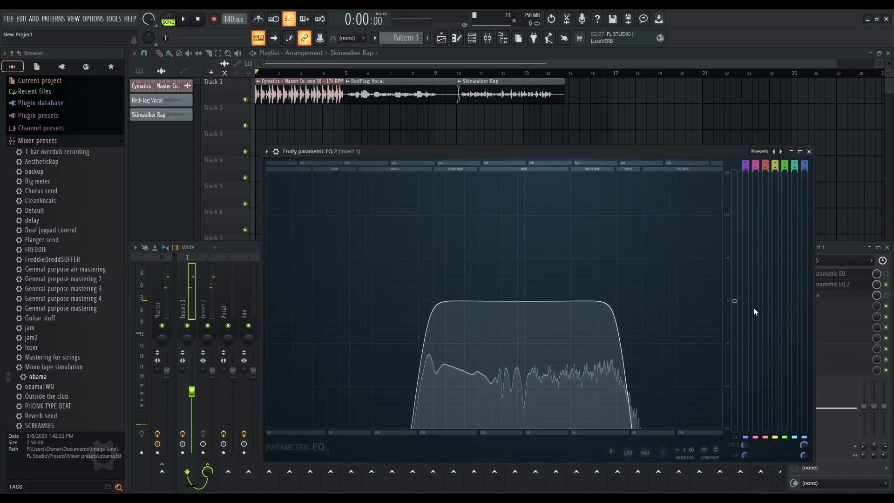
Raise the high-pass cutoff to about 542 Hz and nudge the low-pass band slightly higher while auditioning
drag(427, 301, 479, 301)
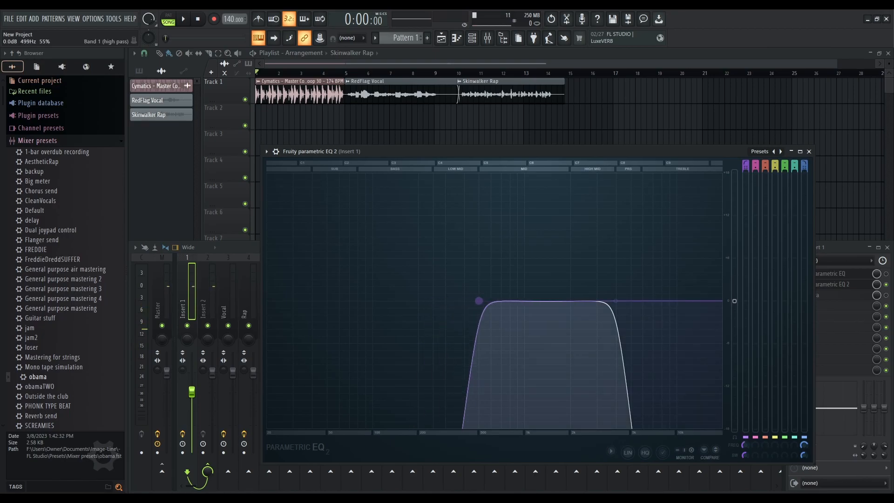
key(space)
mouse_move(616, 301)
mouse_down()
mouse_move(641, 301)
mouse_move(618, 301)
mouse_up()
drag(480, 301, 487, 301)
mouse_move(618, 301)
mouse_down()
mouse_move(638, 301)
mouse_move(627, 302)
mouse_up()
key(space)
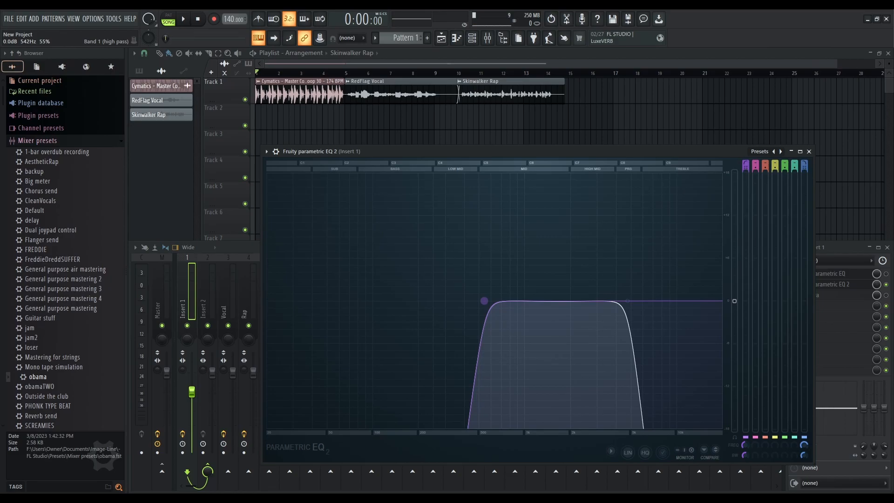
Push the high-pass cutoff up to about 842 Hz and move the low-pass band higher during playback
key(space)
mouse_move(628, 301)
mouse_down()
mouse_move(595, 301)
mouse_move(642, 300)
mouse_up()
drag(489, 300, 516, 304)
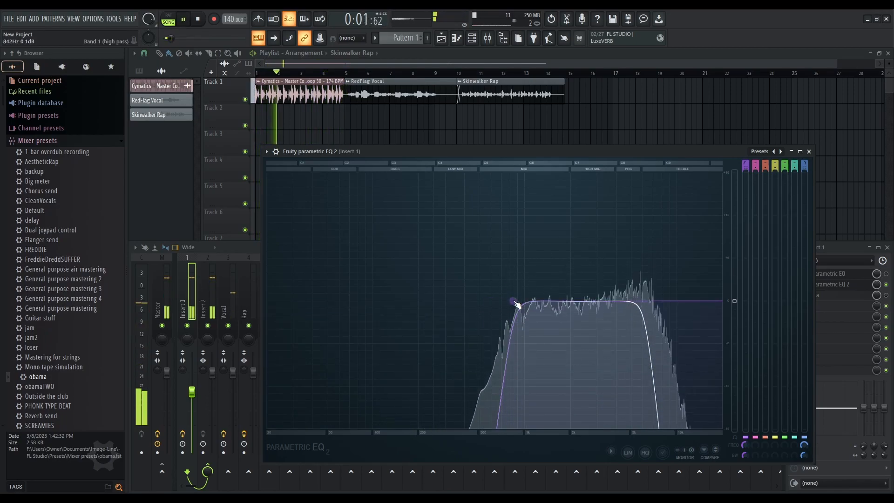
key(space)
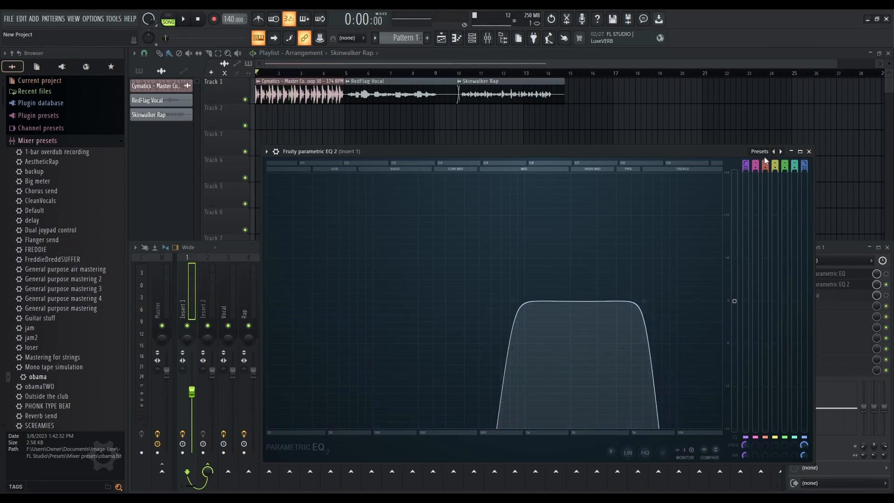
Open both filters fully, moving the high-pass to 20 Hz and the low-pass to about 19866 Hz
drag(513, 300, 269, 301)
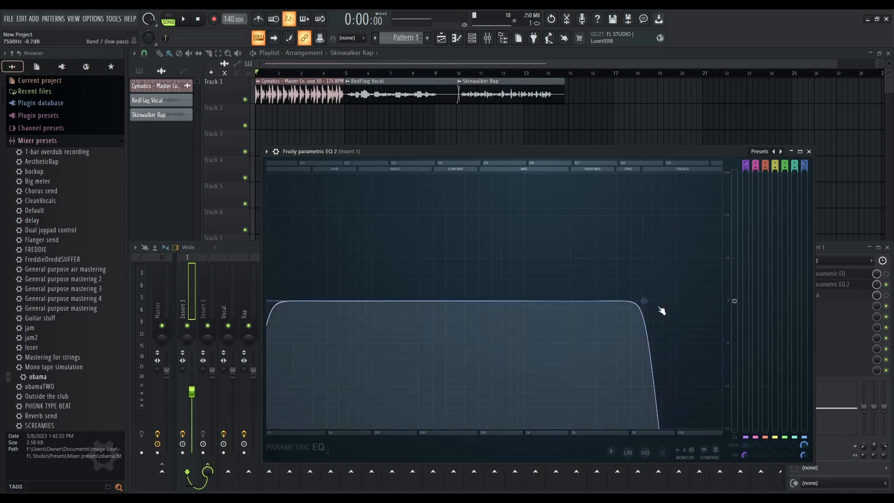
drag(643, 300, 721, 300)
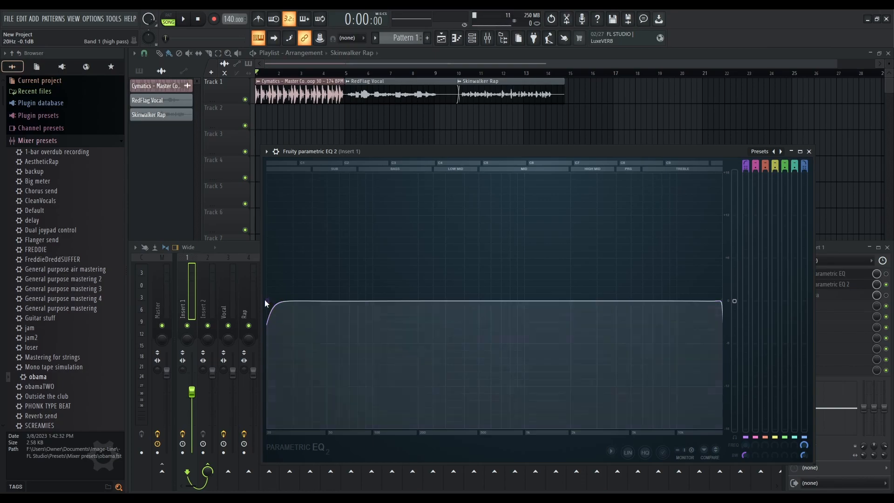
mouse_move(270, 305)
mouse_down()
mouse_move(484, 301)
mouse_move(268, 301)
mouse_up()
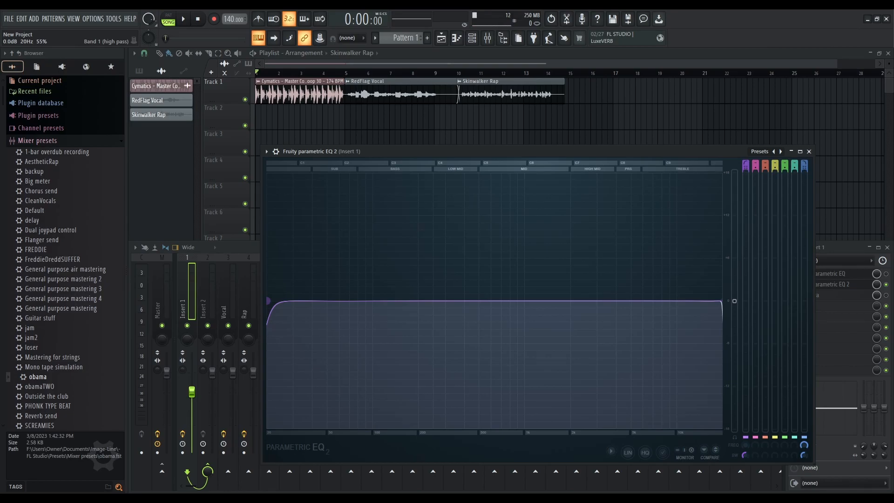
drag(268, 301, 274, 301)
drag(272, 301, 269, 300)
Audition the opened-up EQ while briefly sweeping the high-pass band, then close the EQ window
key(space)
drag(267, 301, 360, 308)
key(space)
drag(720, 300, 721, 299)
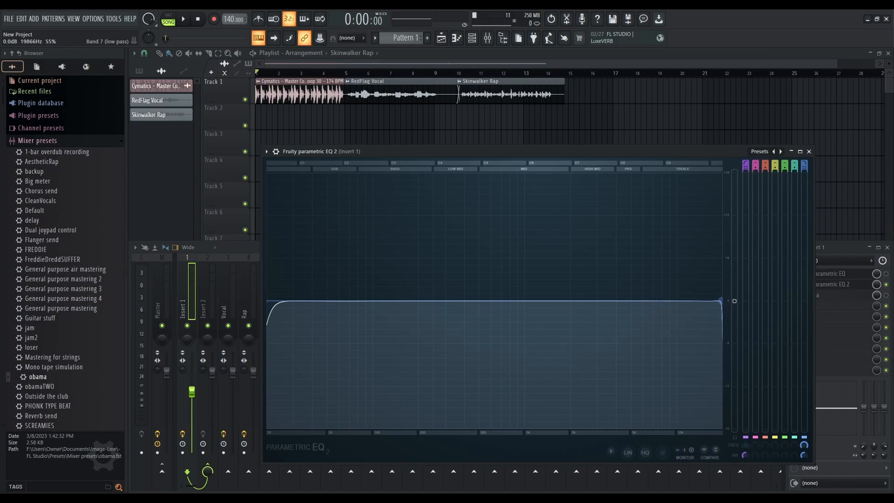
key(space)
mouse_move(721, 301)
mouse_down()
mouse_move(449, 301)
mouse_move(721, 300)
mouse_up()
key(space)
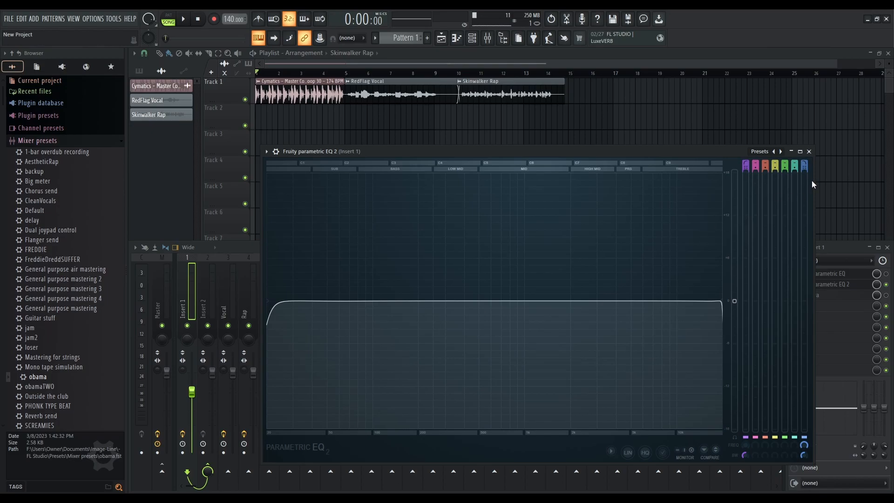
click(810, 151)
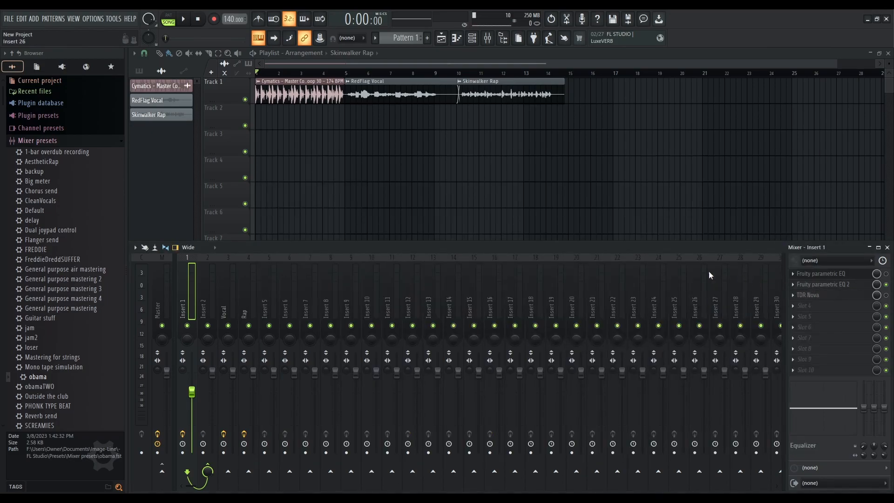
Select the Vocal mixer insert and collapse the mixer presets folder in the browser
click(223, 294)
click(243, 295)
click(233, 296)
click(242, 299)
click(228, 300)
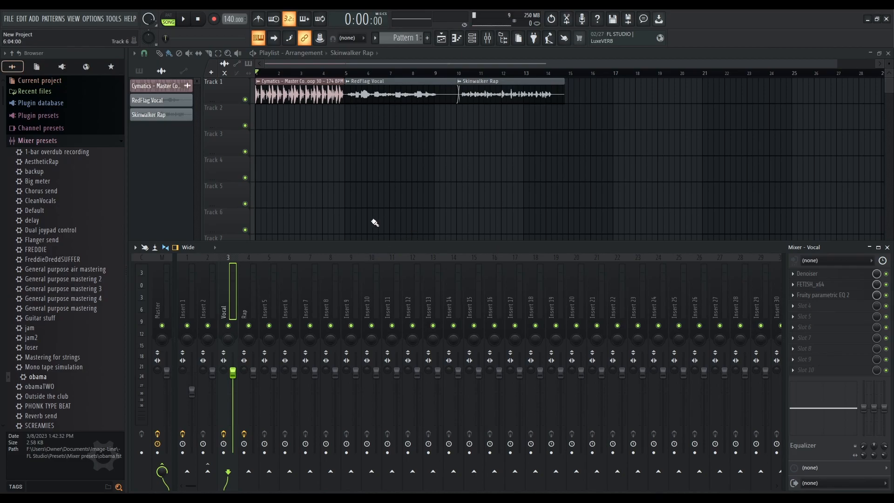
click(88, 142)
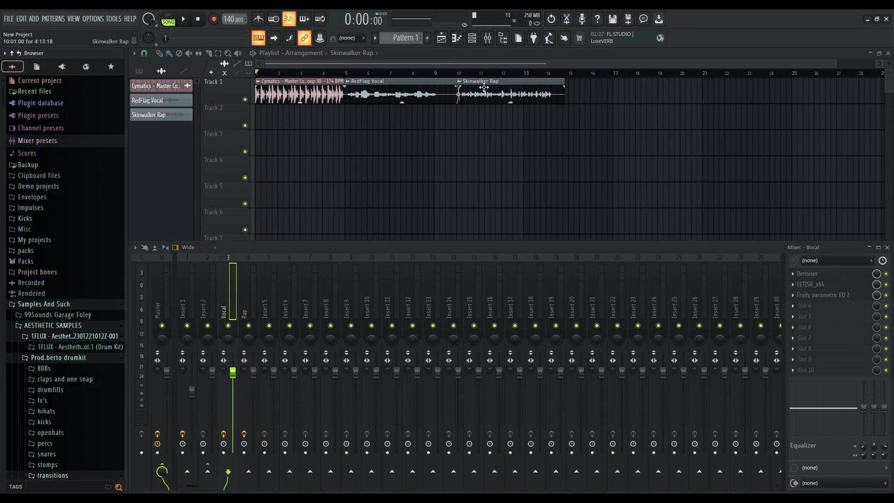